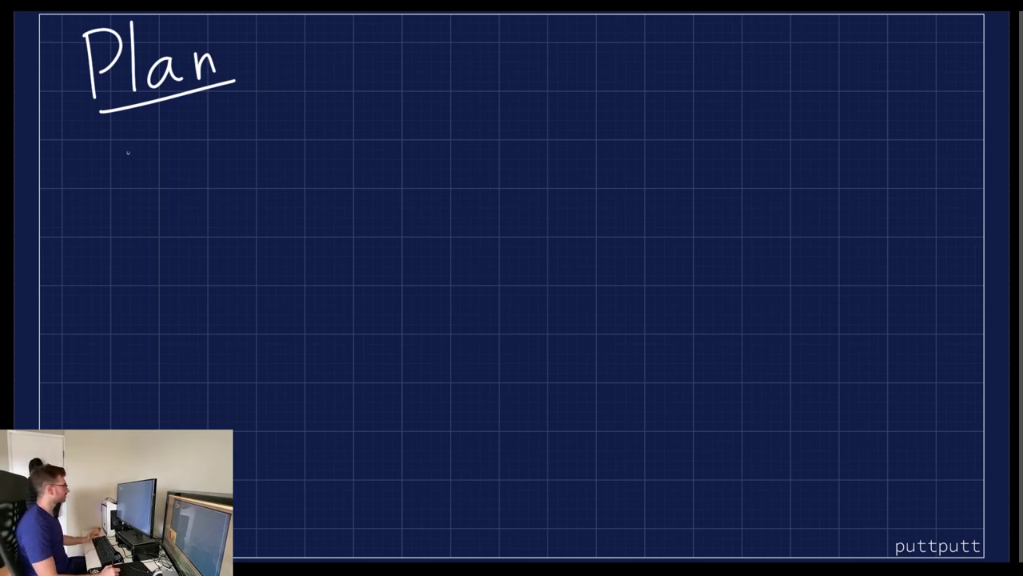
Handwrite the first list item, "1. 3D Model", beneath the underlined Plan heading
{"action": "left_click_drag", "start_coordinate": [100, 136], "coordinate": [102, 176]}
{"action": "left_click_drag", "start_coordinate": [168, 140], "coordinate": [167, 178]}
{"action": "left_click_drag", "start_coordinate": [198, 136], "coordinate": [199, 183]}
{"action": "left_click_drag", "start_coordinate": [255, 183], "coordinate": [296, 176]}
{"action": "left_click_drag", "start_coordinate": [303, 160], "coordinate": [390, 177]}
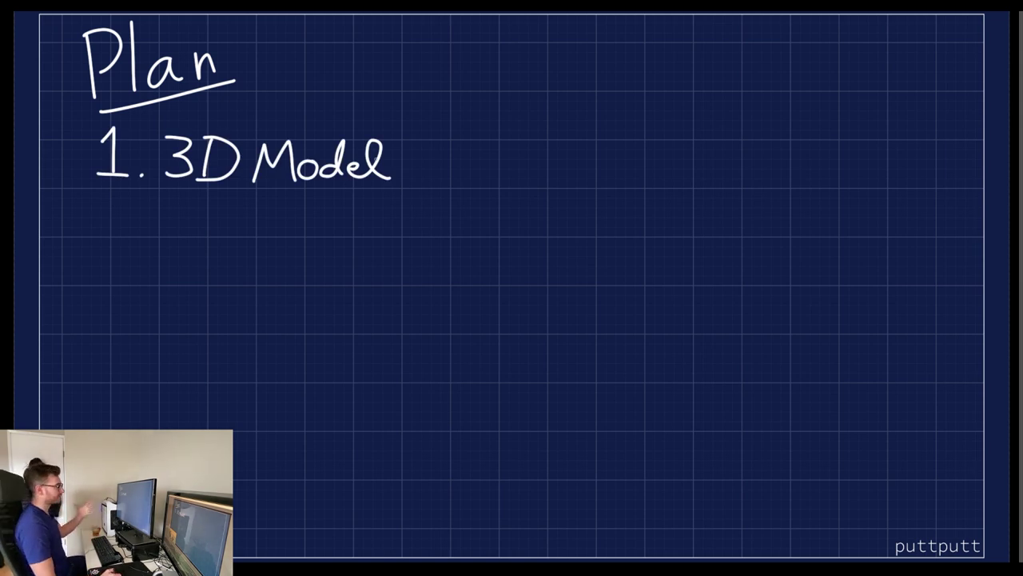
Handwrite the second numbered item of the plan below the 3D Model entry
{"action": "left_click_drag", "start_coordinate": [97, 224], "coordinate": [126, 251]}
{"action": "left_click_drag", "start_coordinate": [149, 219], "coordinate": [181, 216]}
{"action": "left_click_drag", "start_coordinate": [163, 219], "coordinate": [160, 255]}
{"action": "left_click_drag", "start_coordinate": [170, 240], "coordinate": [224, 252]}
{"action": "left_click_drag", "start_coordinate": [225, 236], "coordinate": [276, 250]}
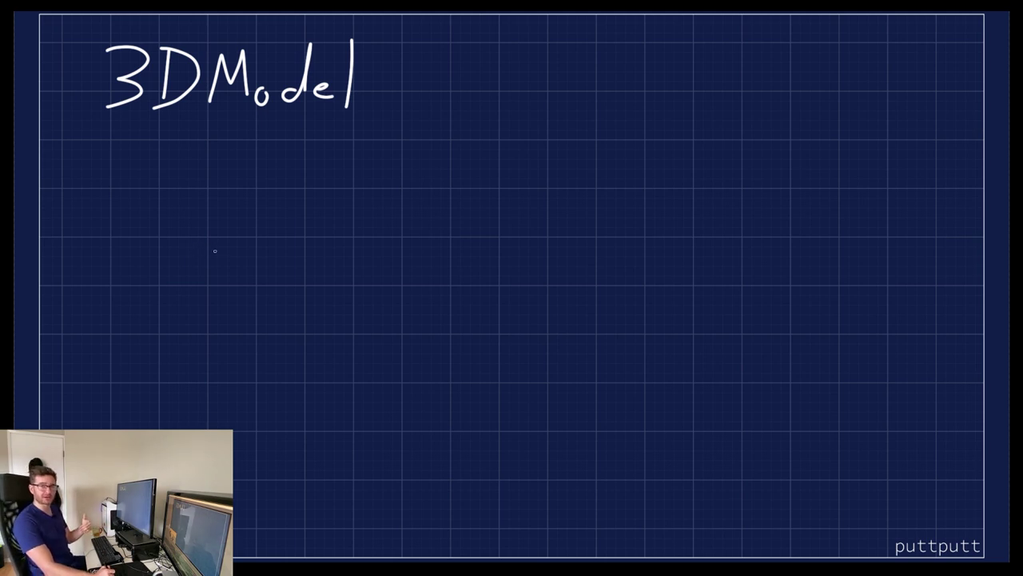
Sketch a traffic light under the 3D Model heading as two stacked boxes with circles marked R and G, adding a stroke beside them
{"action": "key", "text": "ctrl+v"}
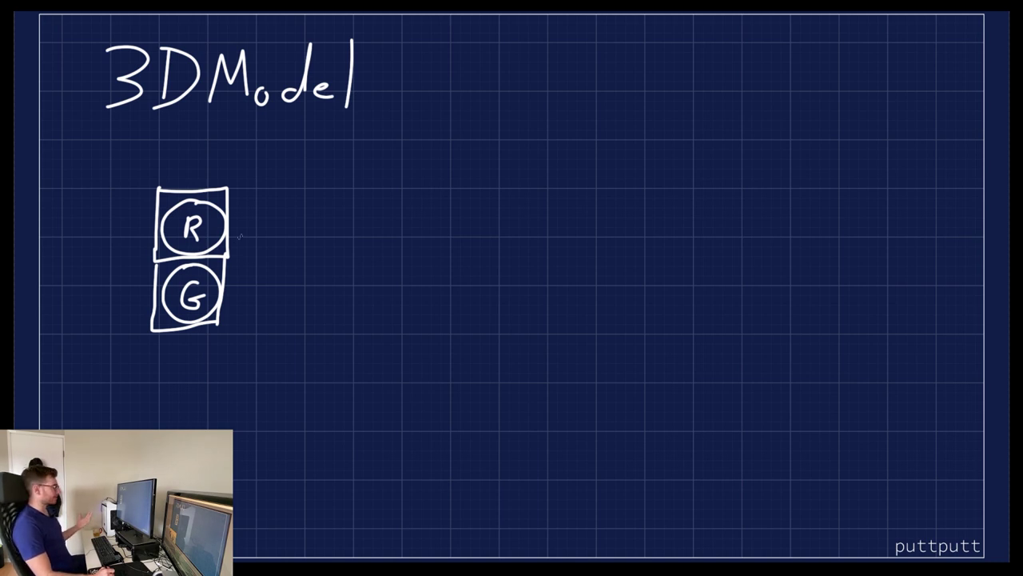
{"action": "mouse_move", "coordinate": [240, 198]}
{"action": "left_mouse_down"}
{"action": "mouse_move", "coordinate": [237, 235]}
{"action": "mouse_move", "coordinate": [262, 225]}
{"action": "left_mouse_up"}
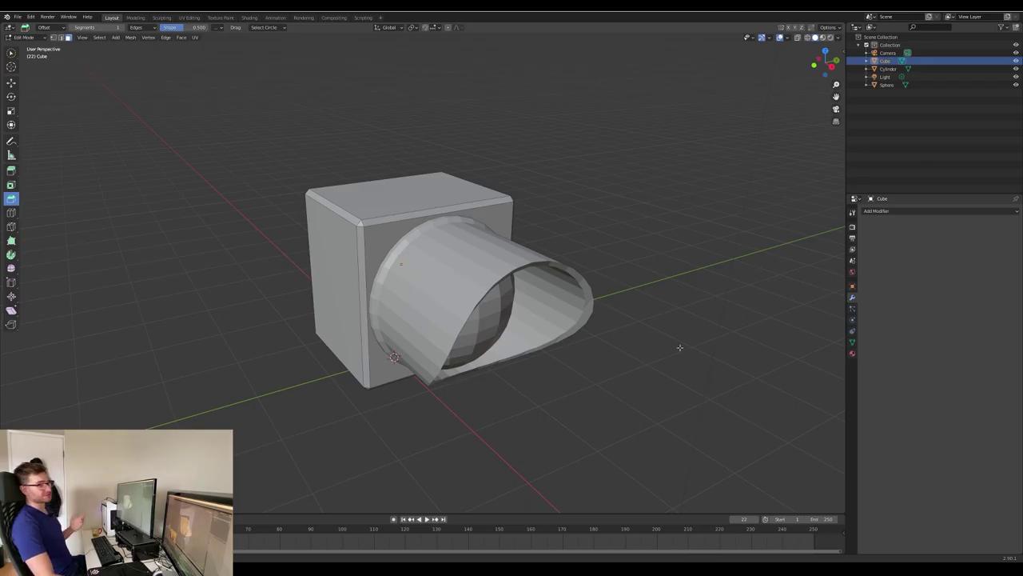
In Blender, brush-select the outer faces of the cylindrical hood in Edit Mode and clear that selection
{"action": "middle_click_drag", "start_coordinate": [663, 298], "coordinate": [651, 296]}
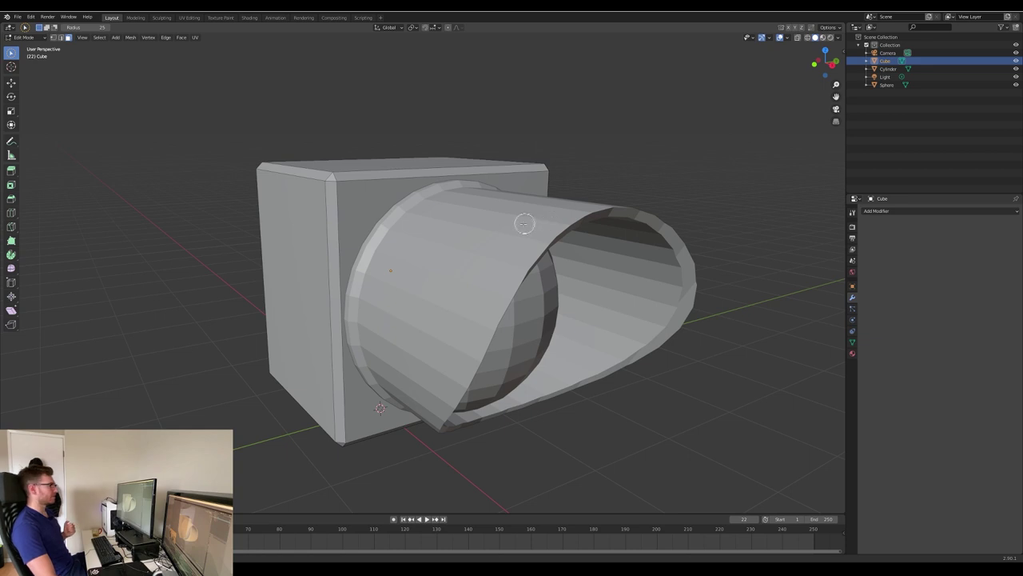
{"action": "key", "text": "alt+q"}
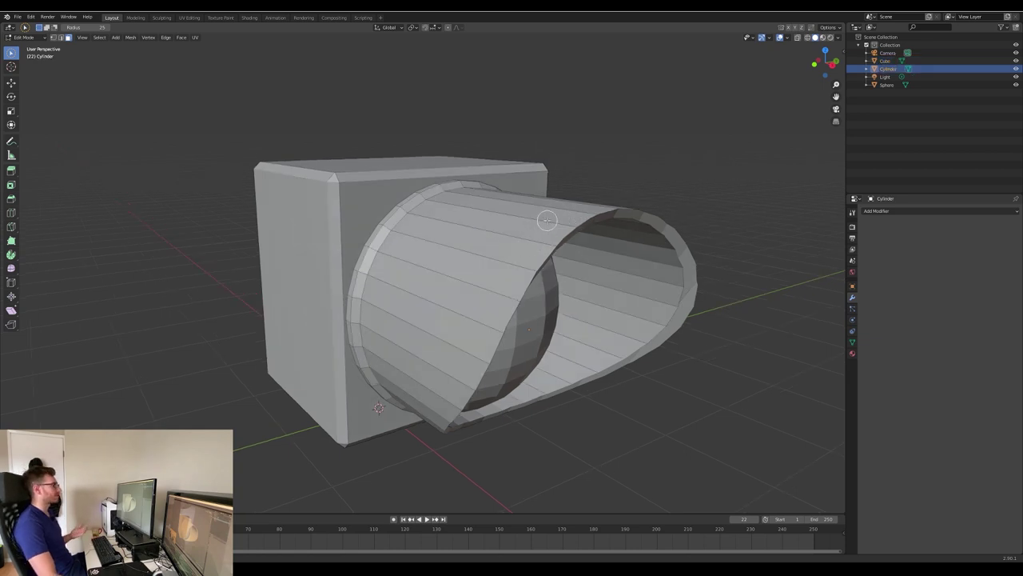
{"action": "left_click", "coordinate": [560, 222]}
{"action": "left_click", "coordinate": [476, 265]}
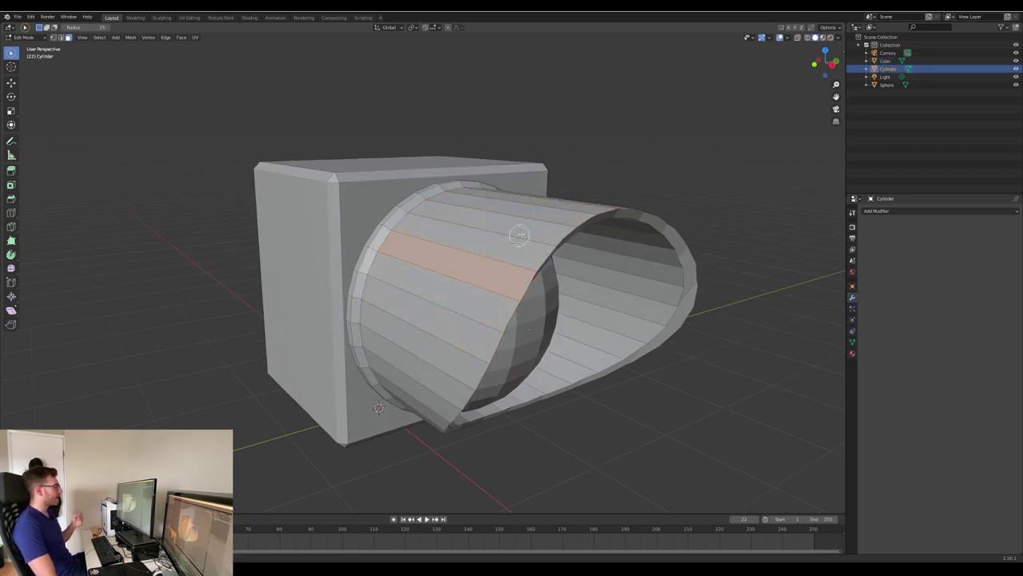
{"action": "mouse_move", "coordinate": [521, 203]}
{"action": "left_mouse_down"}
{"action": "mouse_move", "coordinate": [453, 203]}
{"action": "mouse_move", "coordinate": [448, 330]}
{"action": "left_mouse_up"}
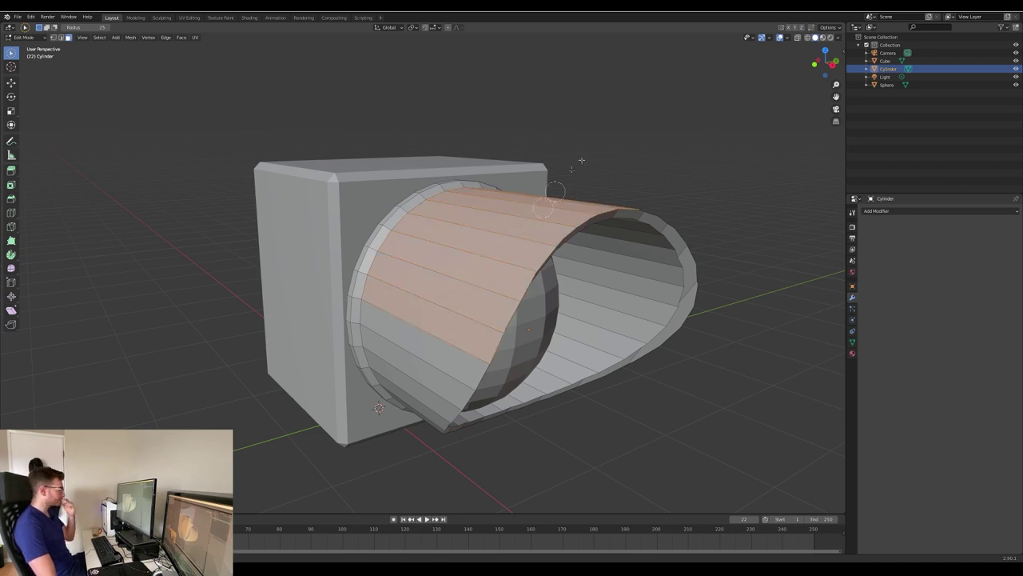
{"action": "key", "text": "alt+a"}
Examine the cylindrical hood's face normals in Edit Mode from several angles and return to Object Mode
{"action": "key", "text": "Tab"}
{"action": "left_click", "coordinate": [492, 231]}
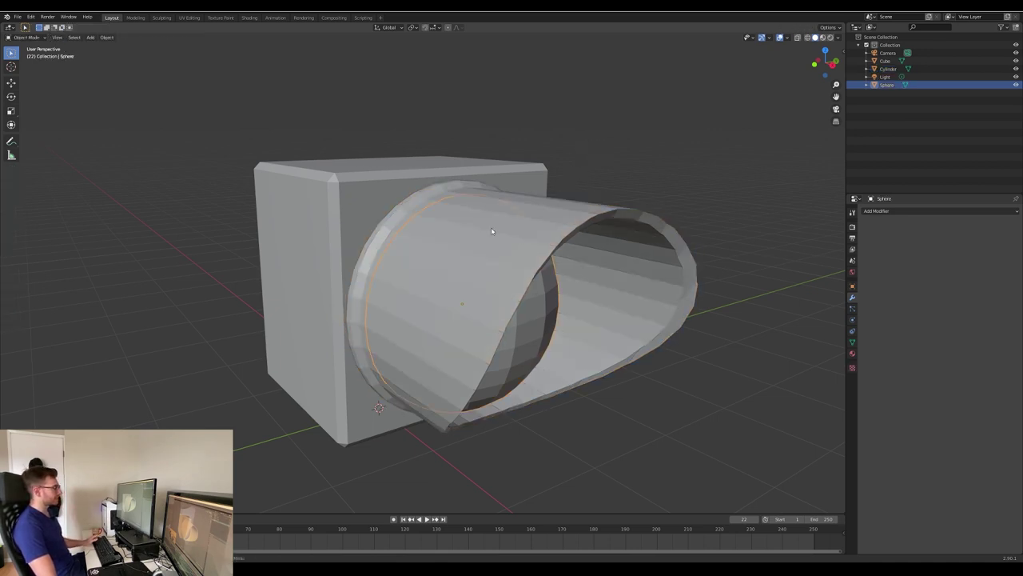
{"action": "left_click", "coordinate": [533, 226]}
{"action": "key", "text": "Tab"}
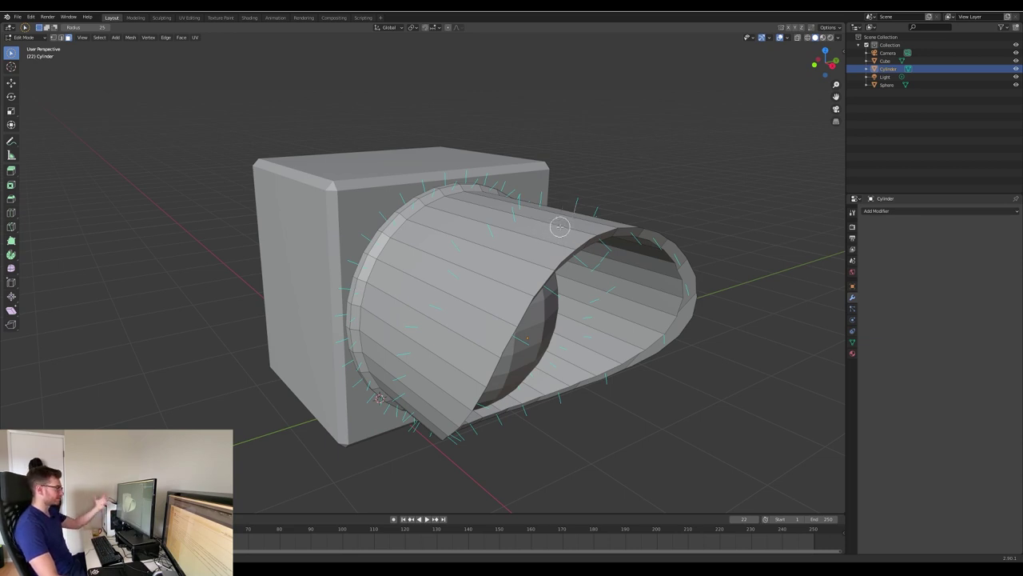
{"action": "middle_click_drag", "start_coordinate": [612, 199], "coordinate": [607, 201]}
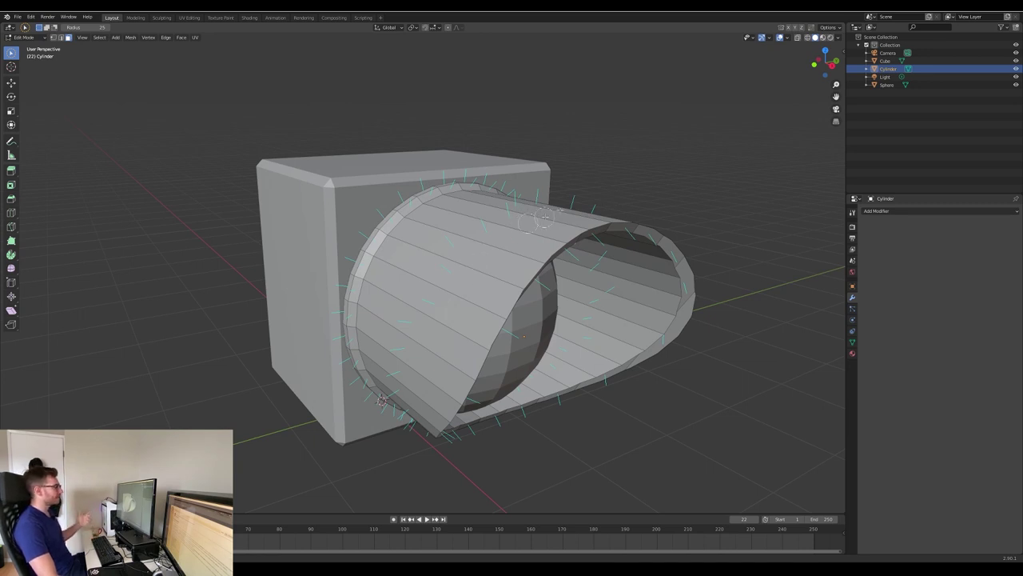
{"action": "middle_click_drag", "start_coordinate": [628, 177], "coordinate": [640, 179]}
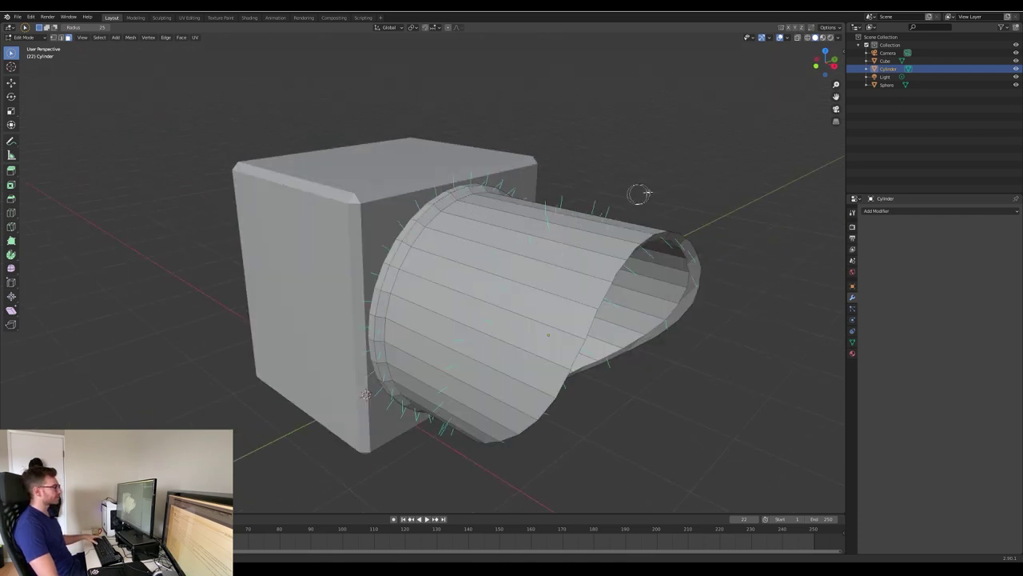
{"action": "middle_click_drag", "start_coordinate": [680, 160], "coordinate": [617, 178]}
{"action": "key", "text": "Tab"}
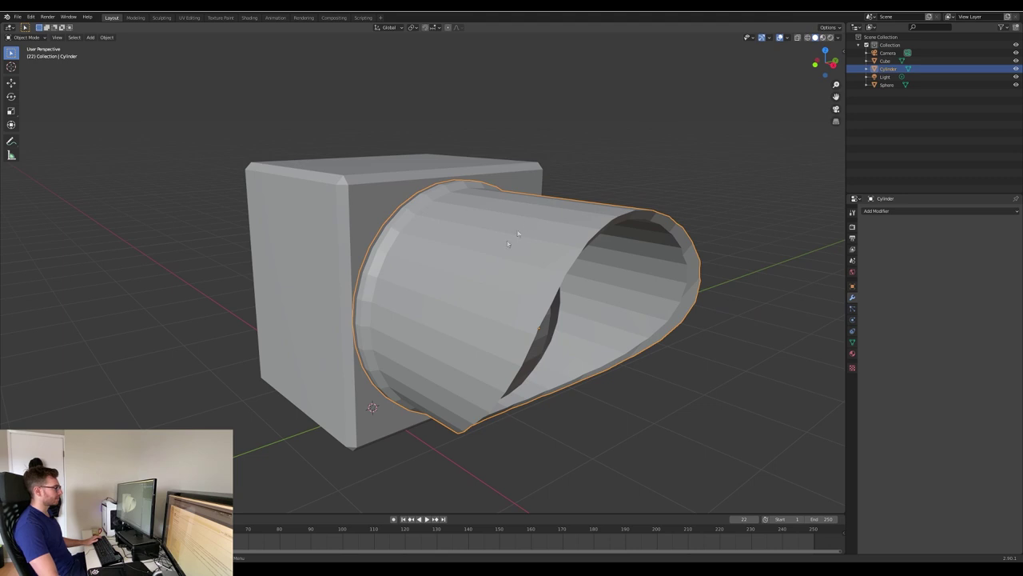
{"action": "middle_click_drag", "start_coordinate": [681, 143], "coordinate": [665, 147]}
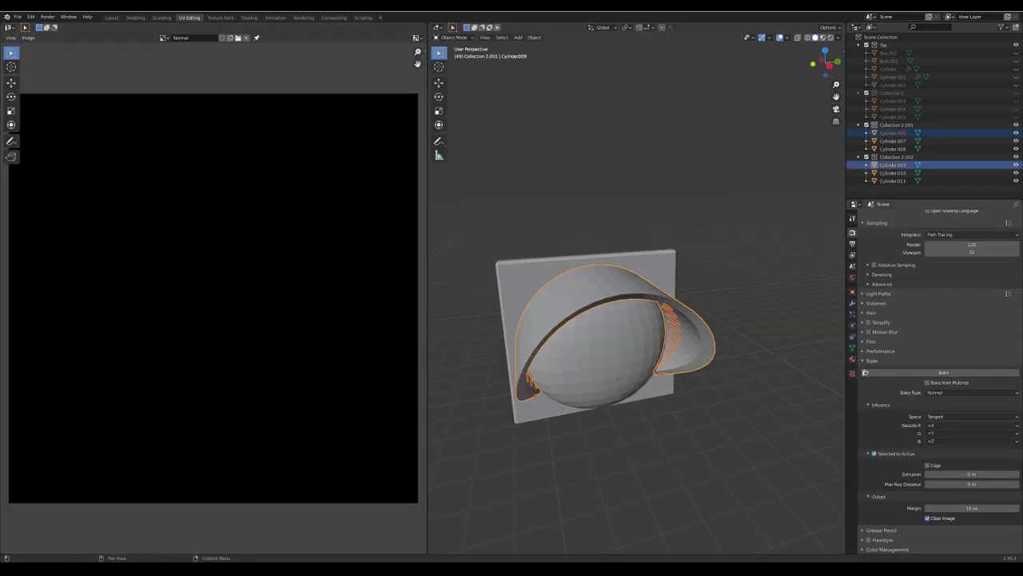
Bake a tangent-space normal map between the two hood meshes using Selected to Active and a 0.12 m max ray distance
{"action": "key", "text": "Tab"}
{"action": "left_click", "coordinate": [623, 38]}
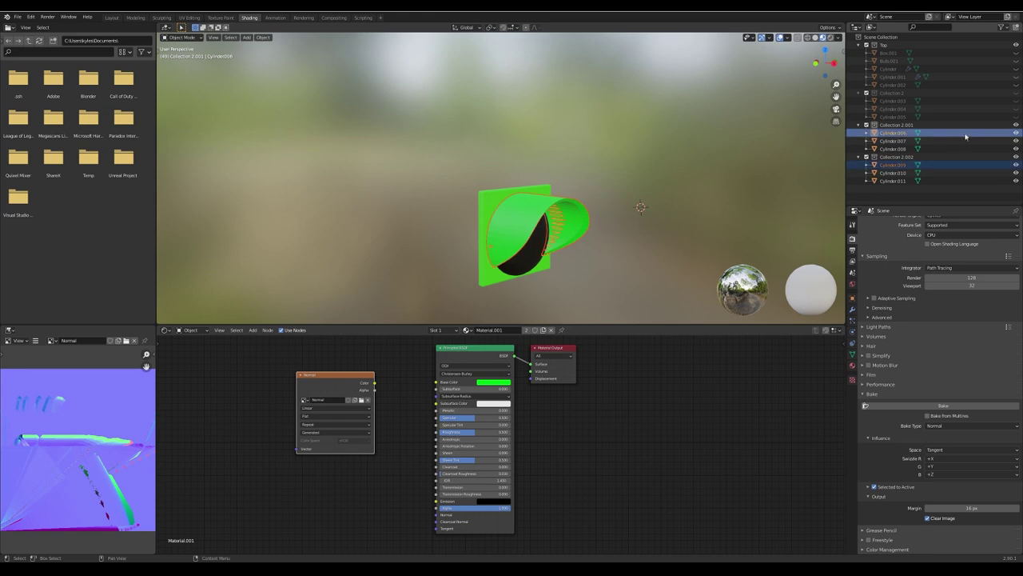
{"action": "left_click", "coordinate": [952, 373]}
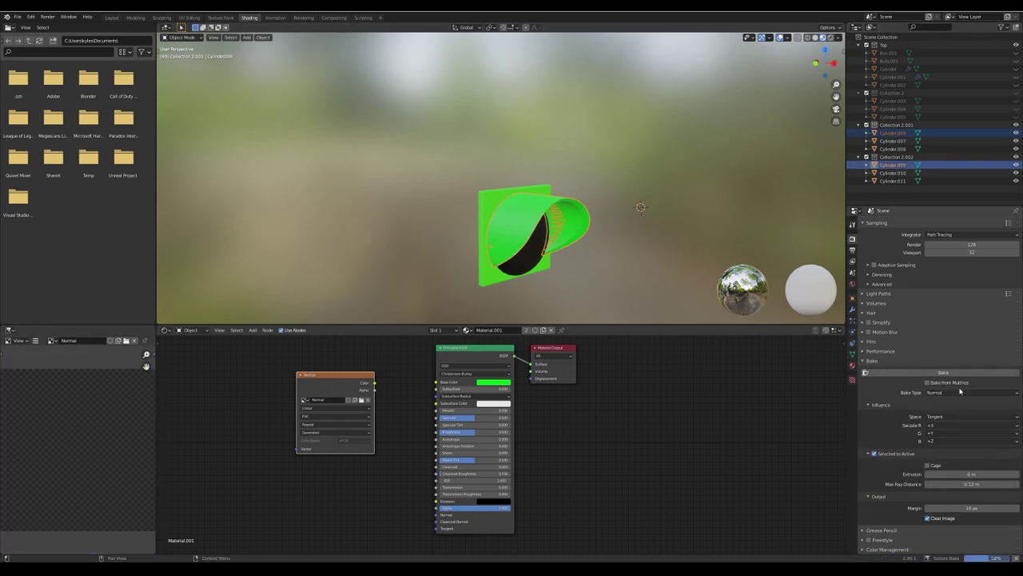
{"action": "left_click", "coordinate": [1016, 157]}
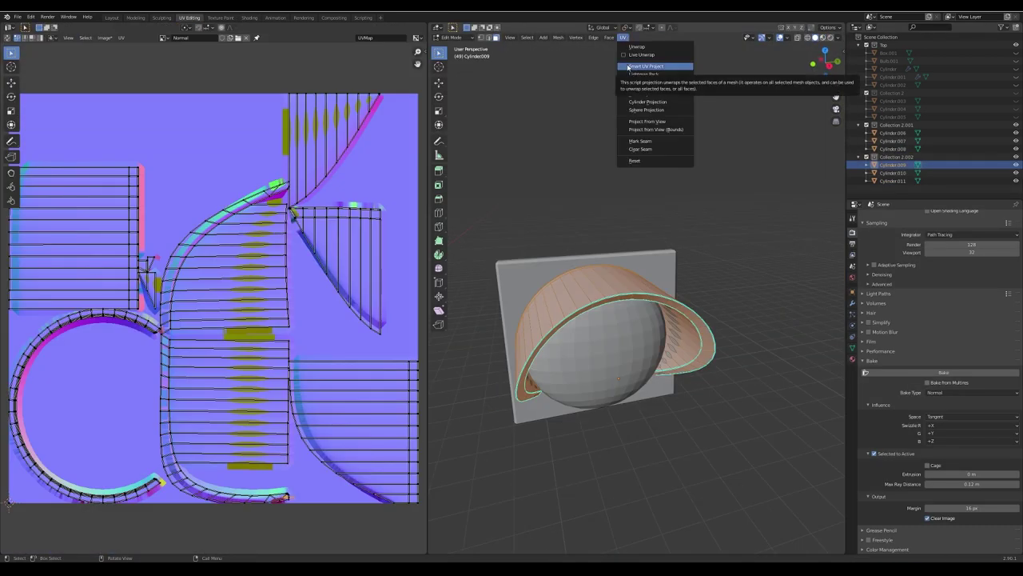
Unwrap the Cylinder.009 hood with Smart UV Project and rebake its normal map with Cylinder.006 included in the selection
{"action": "left_click", "coordinate": [631, 69]}
{"action": "left_click", "coordinate": [638, 126]}
{"action": "left_click", "coordinate": [893, 133], "text": "ctrl"}
{"action": "left_click", "coordinate": [943, 372]}
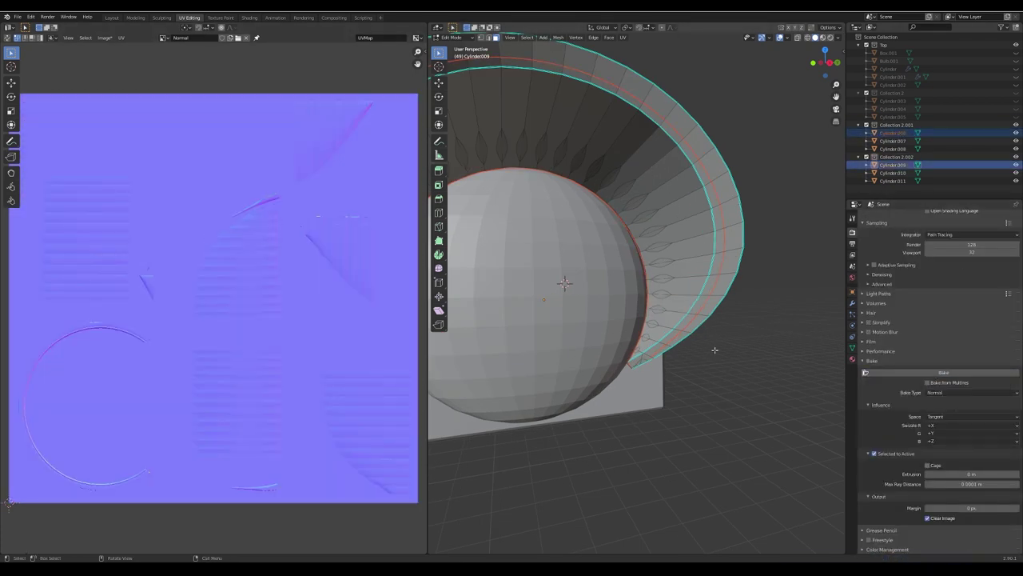
Inspect the overlapping hood meshes up close and bake the normal map once more
{"action": "scroll", "coordinate": [280, 344], "scroll_direction": "up", "scroll_amount": 3}
{"action": "scroll", "coordinate": [280, 344], "scroll_direction": "down", "scroll_amount": 3}
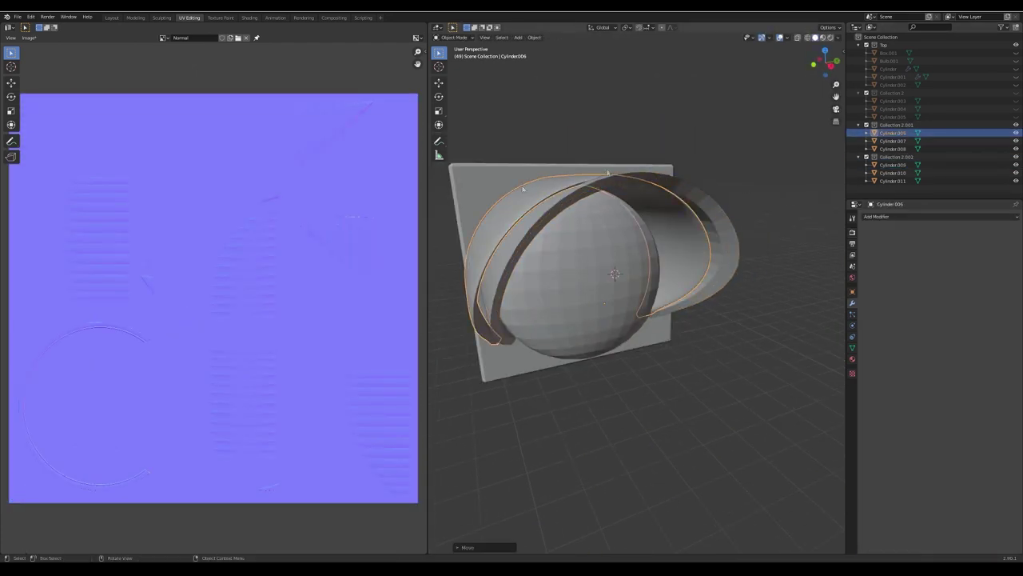
{"action": "left_click", "coordinate": [943, 372]}
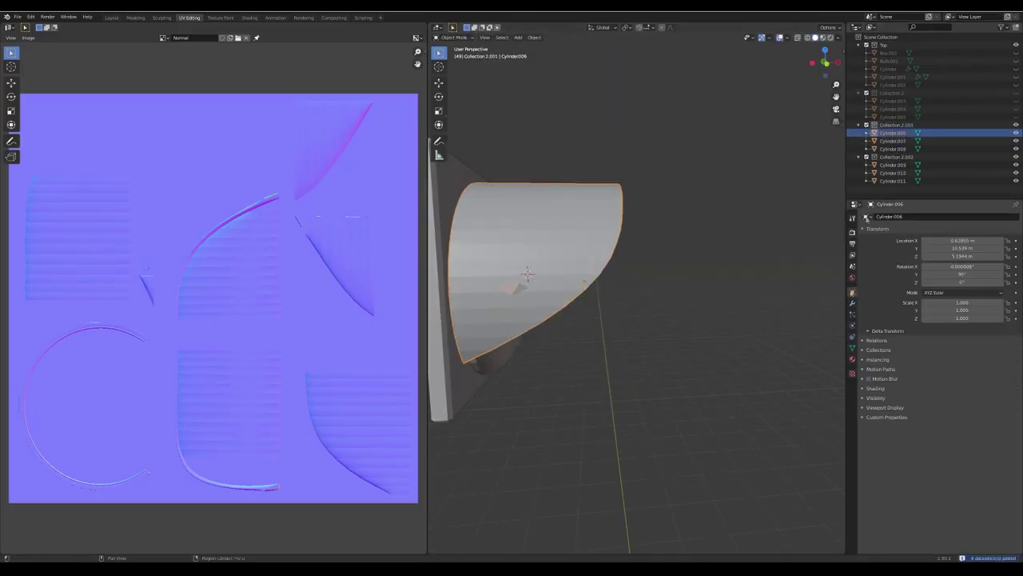
Enable Auto Smooth at 30° in the mesh's normals settings
{"action": "left_click", "coordinate": [516, 275]}
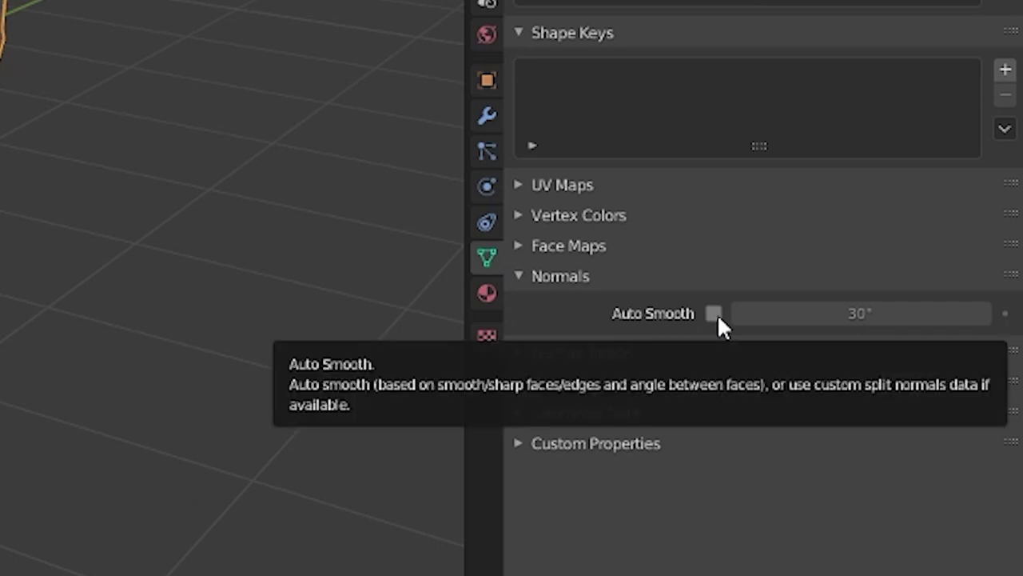
{"action": "left_click", "coordinate": [714, 314]}
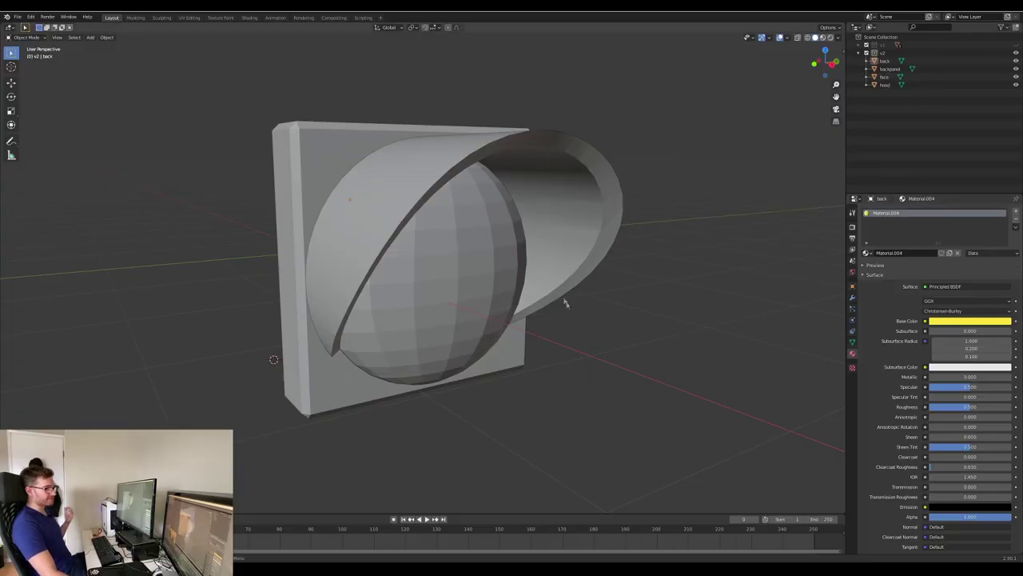
Unwrap all faces of the traffic light's face dome with Smart UV Project, using a 66.00 angle limit and 0.00 island margin
{"action": "mouse_move", "coordinate": [700, 239]}
{"action": "middle_mouse_down"}
{"action": "mouse_move", "coordinate": [640, 238]}
{"action": "mouse_move", "coordinate": [707, 253]}
{"action": "mouse_move", "coordinate": [703, 235]}
{"action": "middle_mouse_up"}
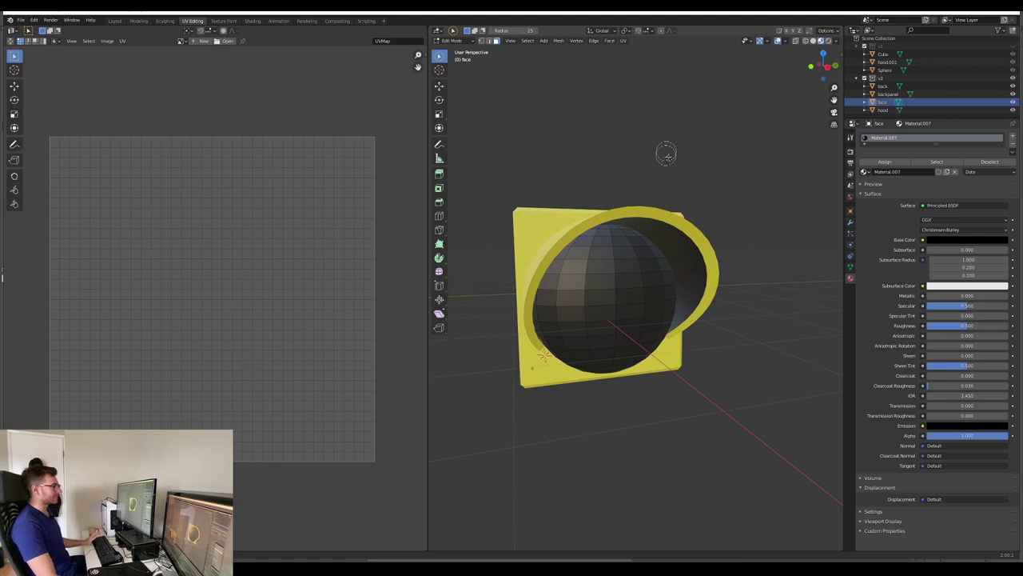
{"action": "middle_click_drag", "start_coordinate": [617, 107], "coordinate": [673, 122]}
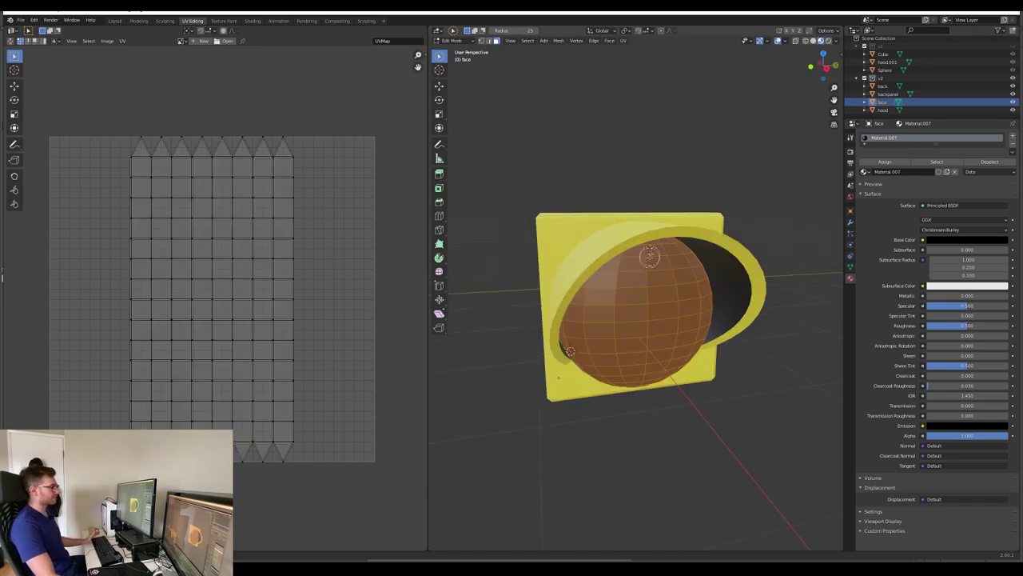
{"action": "left_click", "coordinate": [623, 40]}
{"action": "left_click", "coordinate": [631, 72]}
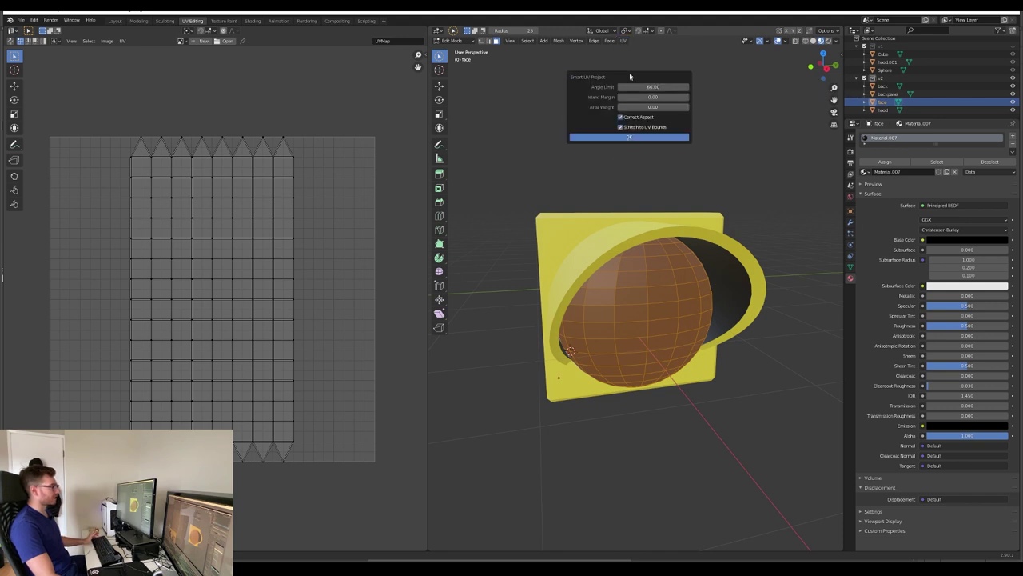
{"action": "left_click", "coordinate": [641, 138]}
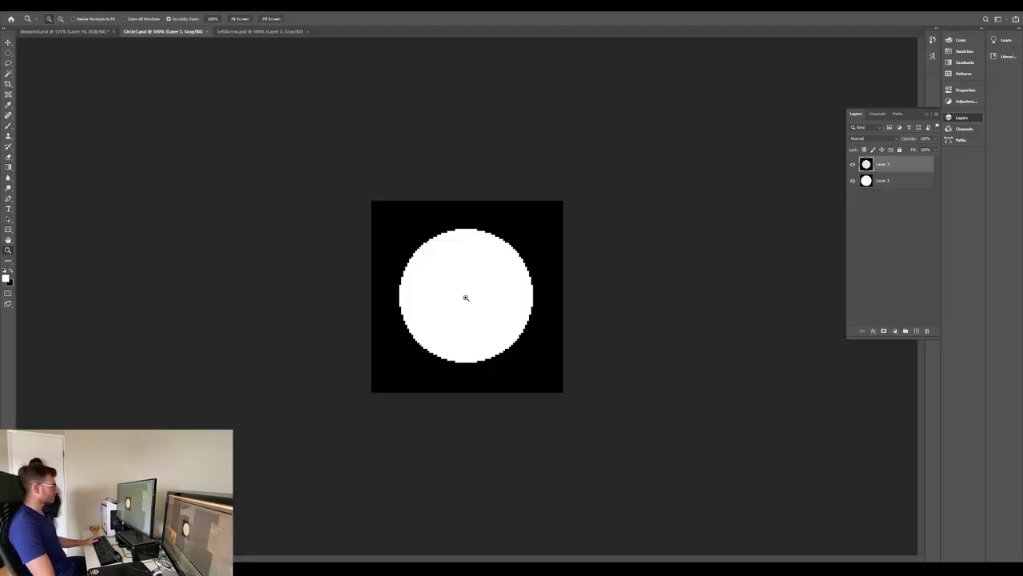
Switch to Photoshop and examine the circle and left-arrow light masks up close
{"action": "left_click", "coordinate": [467, 294]}
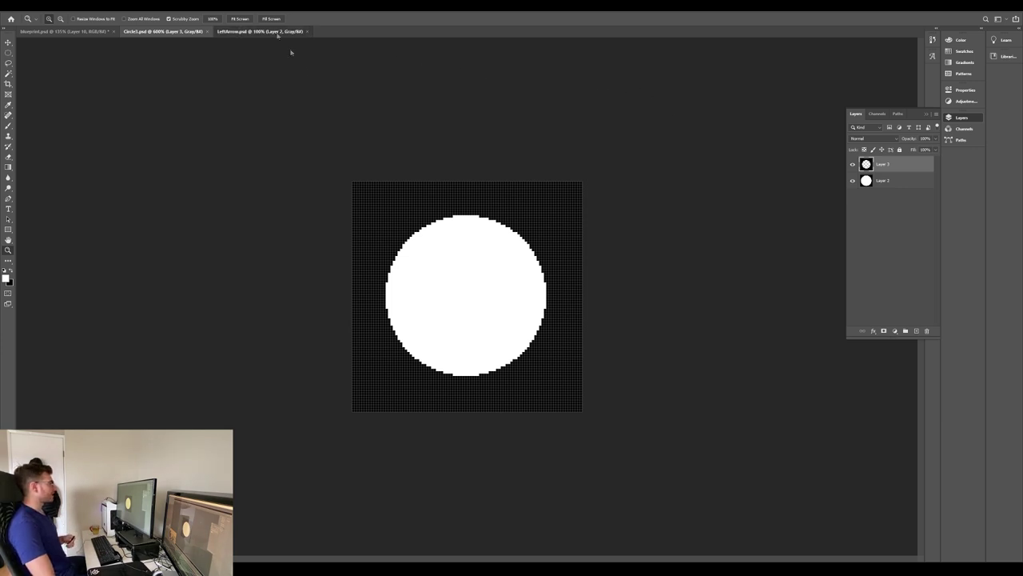
{"action": "key", "text": "ctrl+Tab"}
{"action": "left_click", "coordinate": [464, 311]}
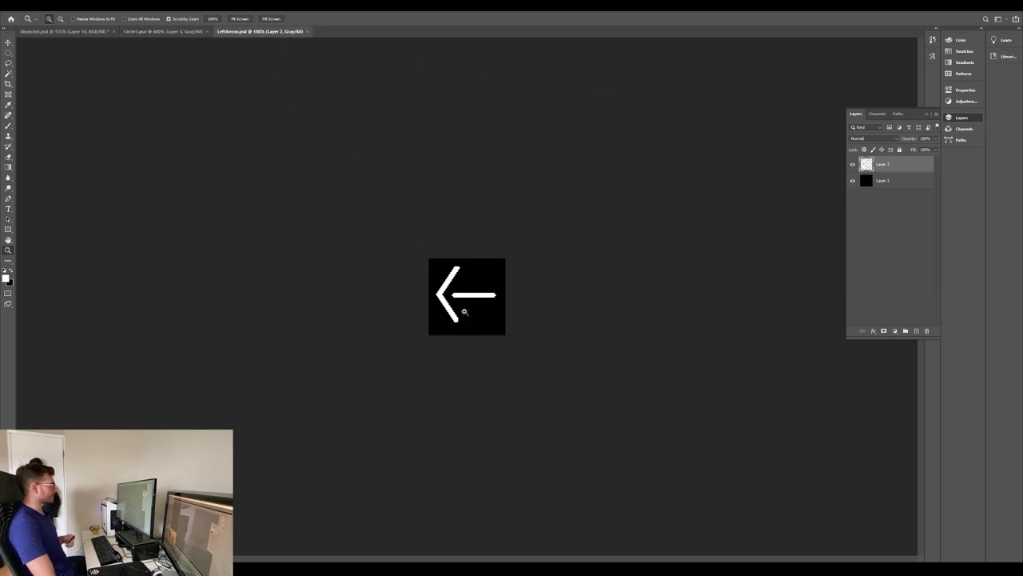
{"action": "left_click_drag", "start_coordinate": [464, 311], "coordinate": [507, 237]}
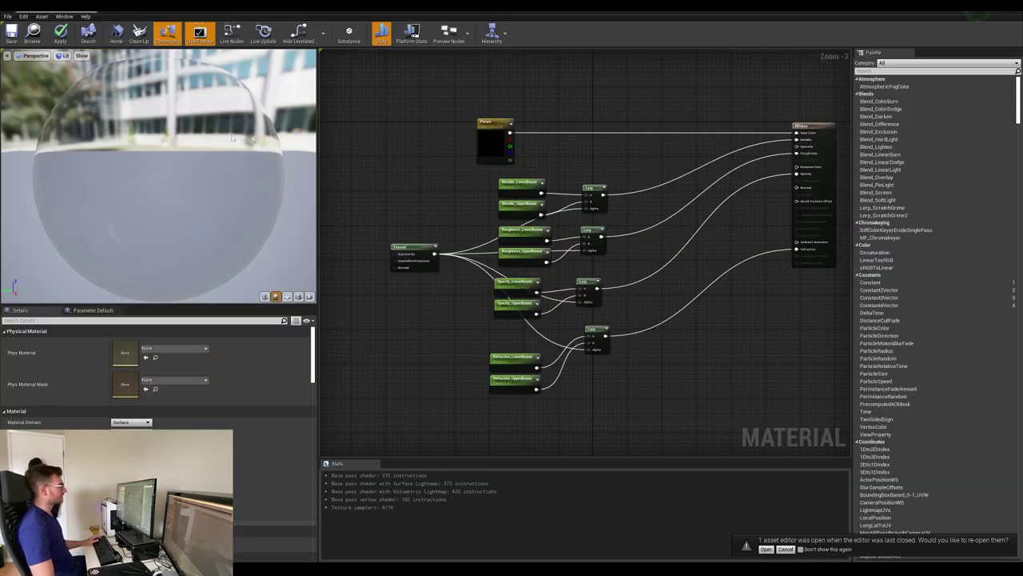
In Unreal's material editor, rotate the preview sphere to examine the glass material and move the black Param node in the graph
{"action": "left_click_drag", "start_coordinate": [192, 136], "coordinate": [224, 140]}
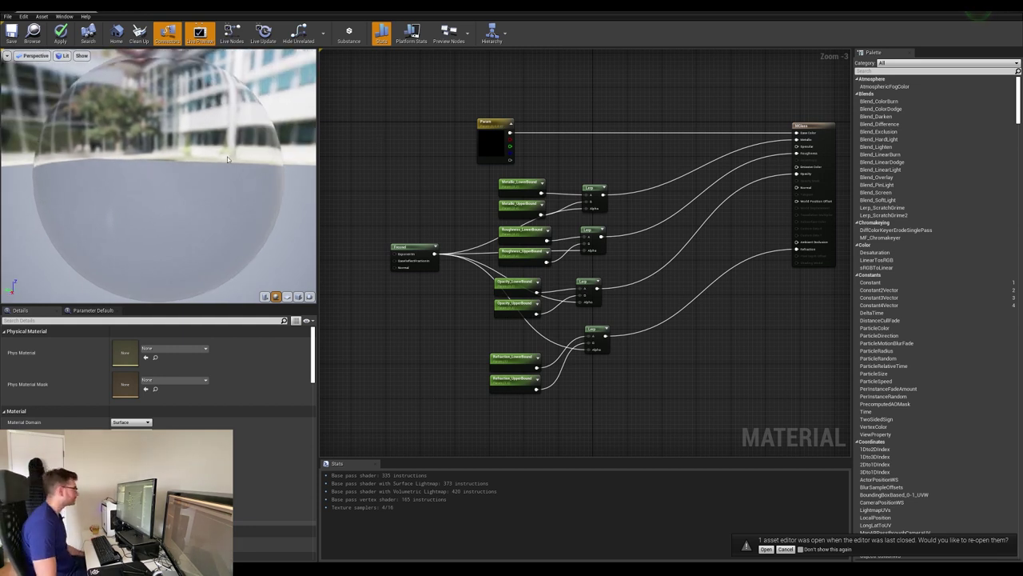
{"action": "left_click_drag", "start_coordinate": [227, 156], "coordinate": [252, 156]}
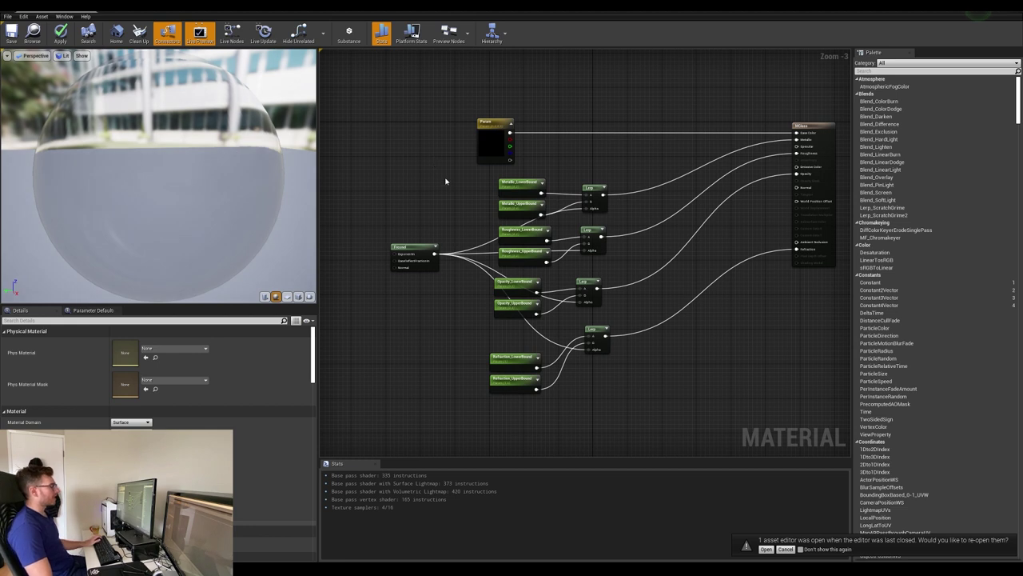
{"action": "left_click_drag", "start_coordinate": [497, 117], "coordinate": [522, 126]}
{"action": "left_click", "coordinate": [439, 124]}
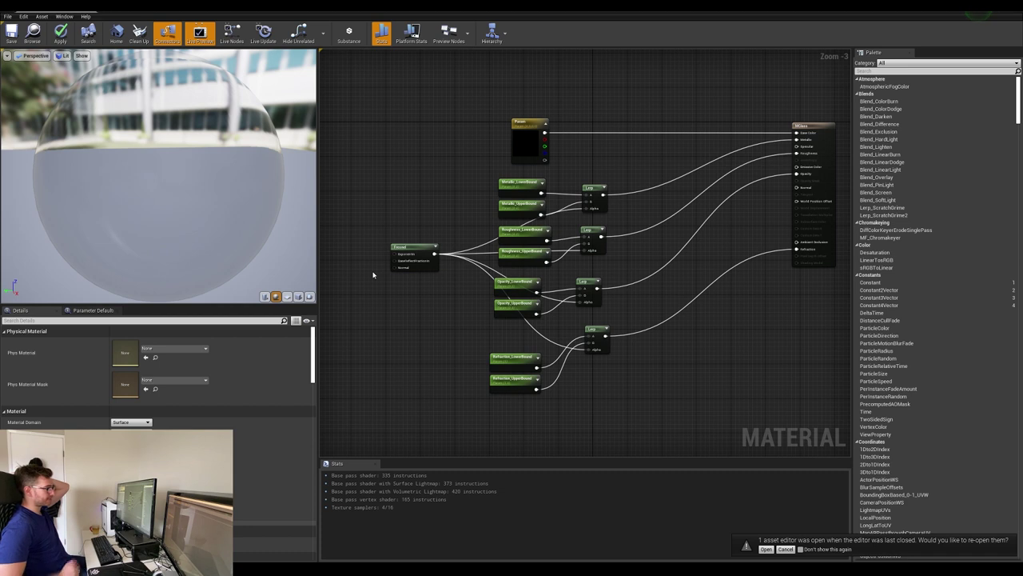
Examine the Lerp networks for metallic, roughness, opacity and refraction that feed the glass material, box-selecting the nodes
{"action": "scroll", "coordinate": [373, 274], "scroll_direction": "up", "scroll_amount": 4}
{"action": "right_click_drag", "start_coordinate": [438, 174], "coordinate": [430, 222]}
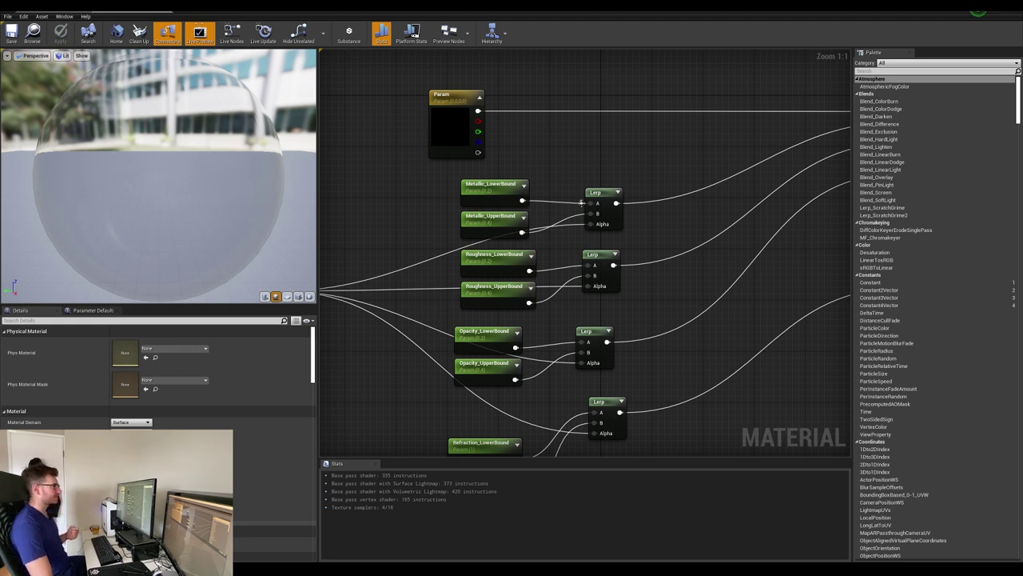
{"action": "scroll", "coordinate": [582, 203], "scroll_direction": "down", "scroll_amount": 4}
{"action": "left_click_drag", "start_coordinate": [354, 90], "coordinate": [482, 171]}
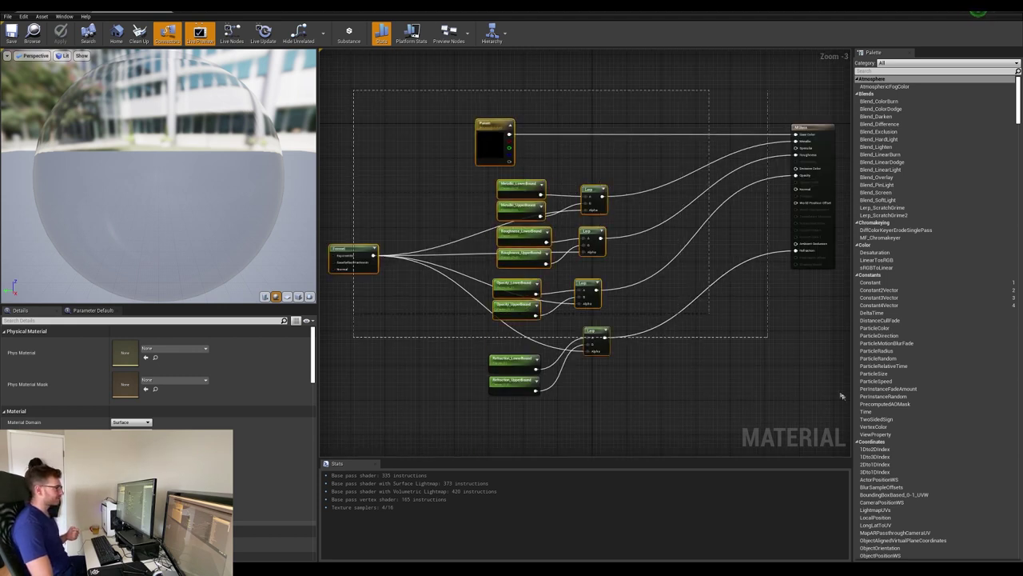
{"action": "left_click_drag", "start_coordinate": [841, 395], "coordinate": [838, 411]}
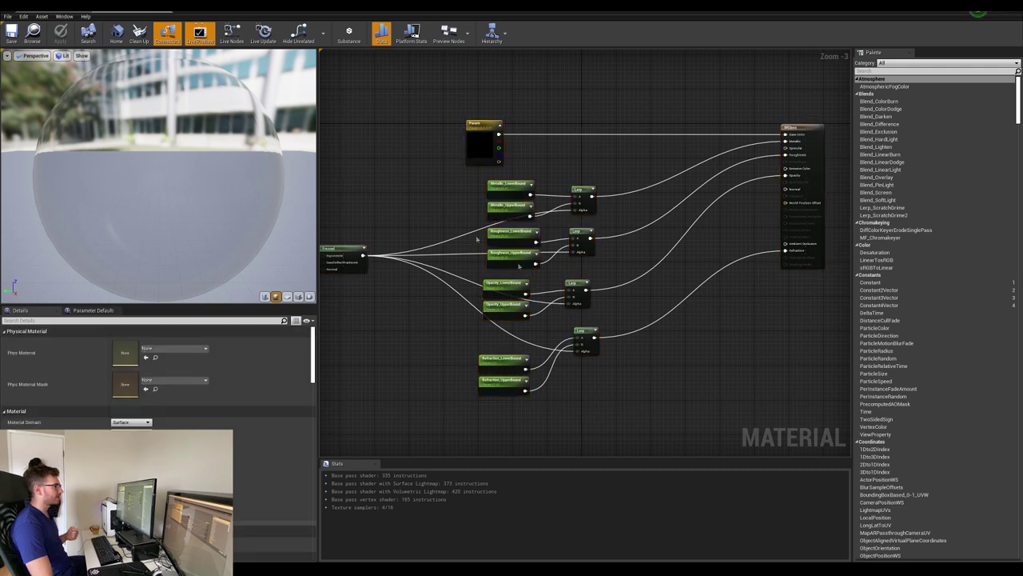
Open the MGlass_Instance material instance, expand its Param vector values and inspect the parameter overrides while orbiting the preview cube
{"action": "scroll", "coordinate": [477, 238], "scroll_direction": "up", "scroll_amount": 2}
{"action": "left_click", "coordinate": [524, 178]}
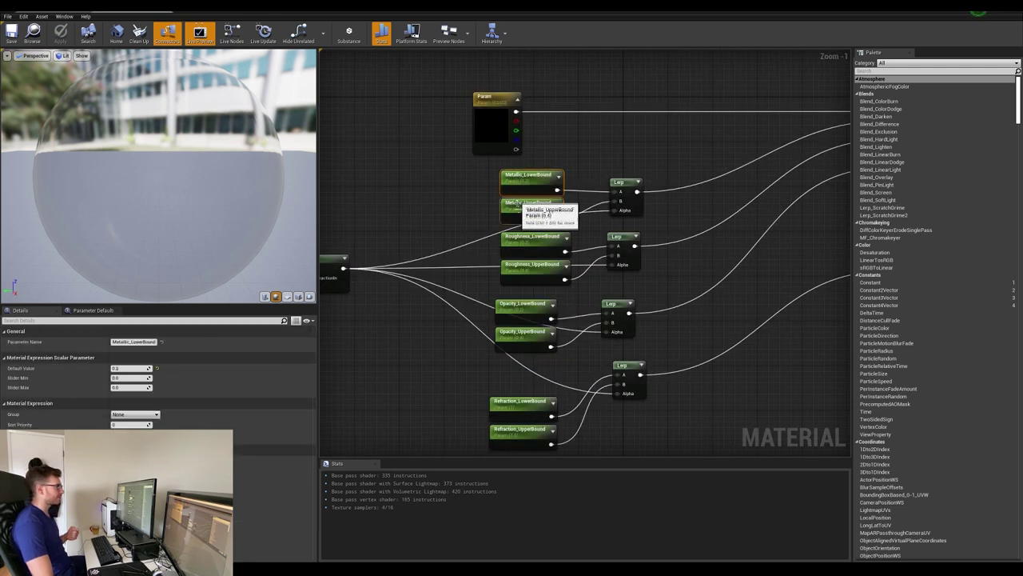
{"action": "left_click", "coordinate": [83, 7]}
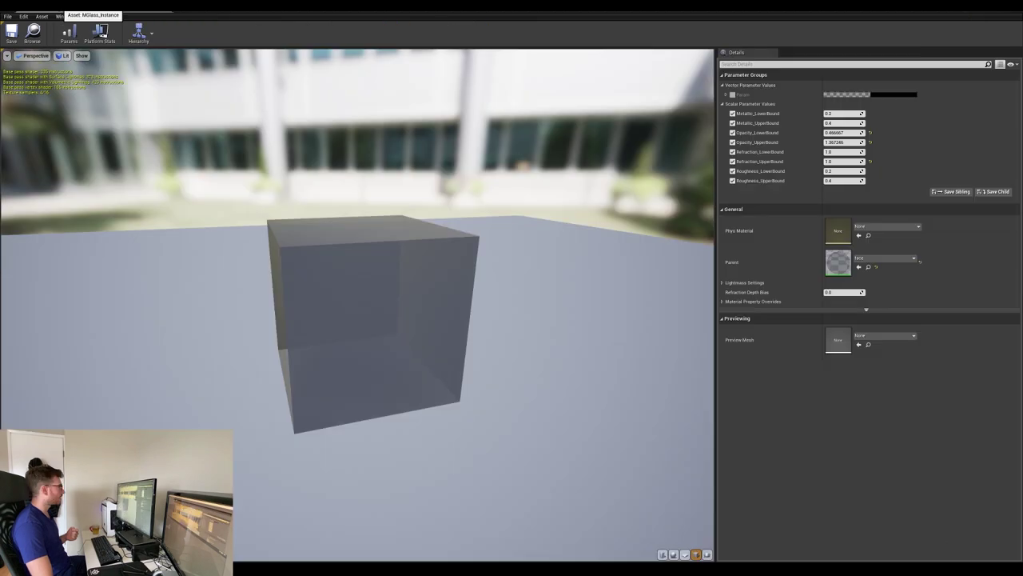
{"action": "left_click_drag", "start_coordinate": [383, 192], "coordinate": [344, 188]}
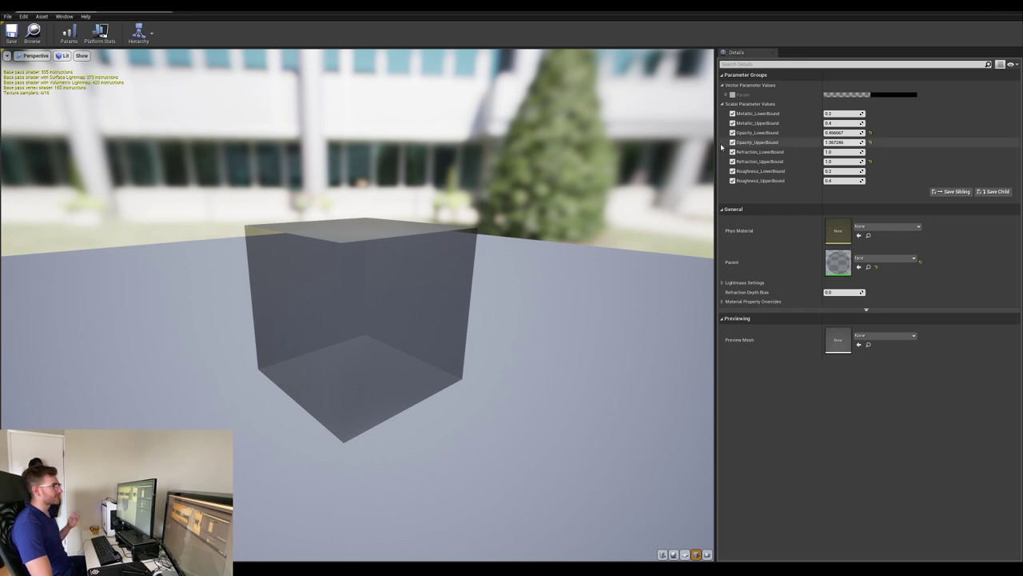
{"action": "left_click", "coordinate": [725, 95]}
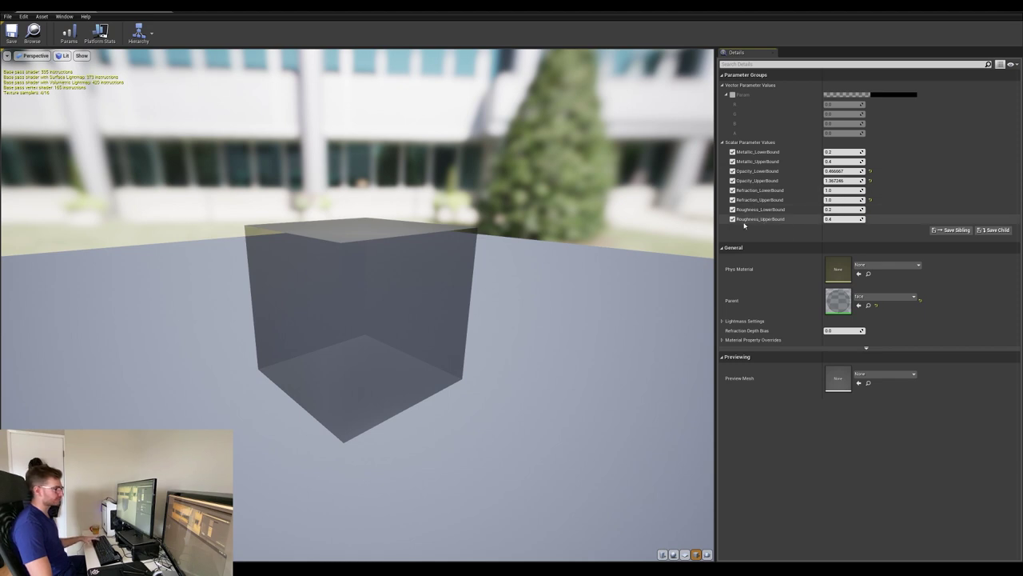
{"action": "left_click_drag", "start_coordinate": [622, 215], "coordinate": [632, 200]}
{"action": "mouse_move", "coordinate": [558, 199]}
{"action": "left_mouse_down"}
{"action": "mouse_move", "coordinate": [551, 209]}
{"action": "mouse_move", "coordinate": [558, 199]}
{"action": "left_mouse_up"}
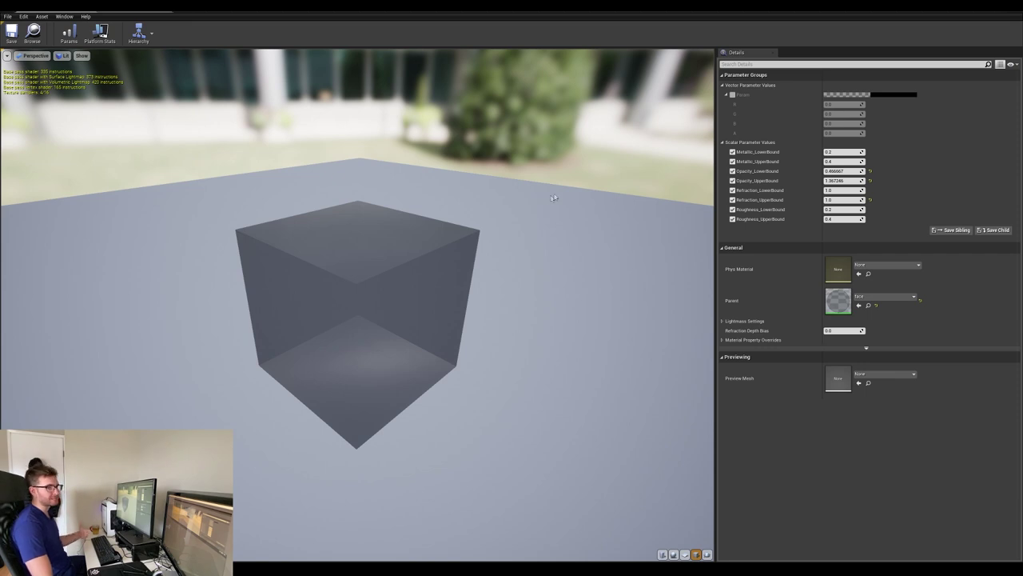
{"action": "left_click", "coordinate": [733, 161]}
{"action": "left_click", "coordinate": [732, 161]}
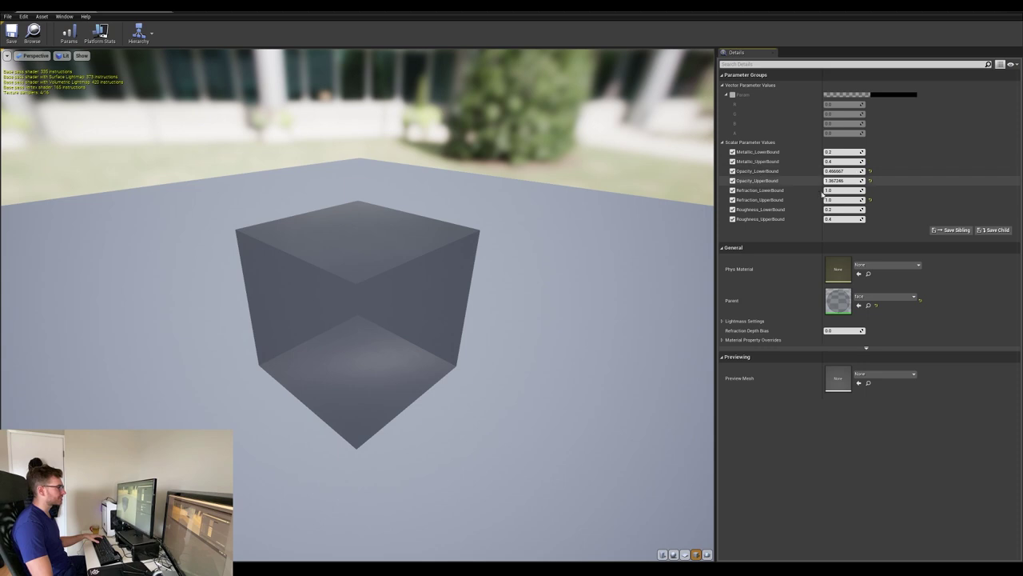
Preview the glass instance on a sphere and examine its edge distortion and transparency from several angles and distances
{"action": "key", "text": "s"}
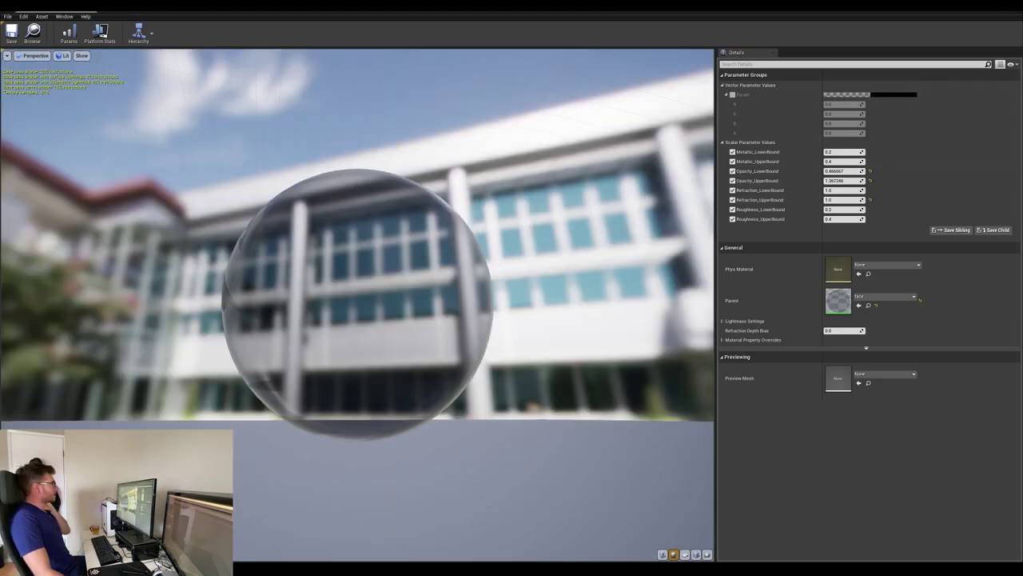
{"action": "left_click_drag", "start_coordinate": [448, 224], "coordinate": [526, 223]}
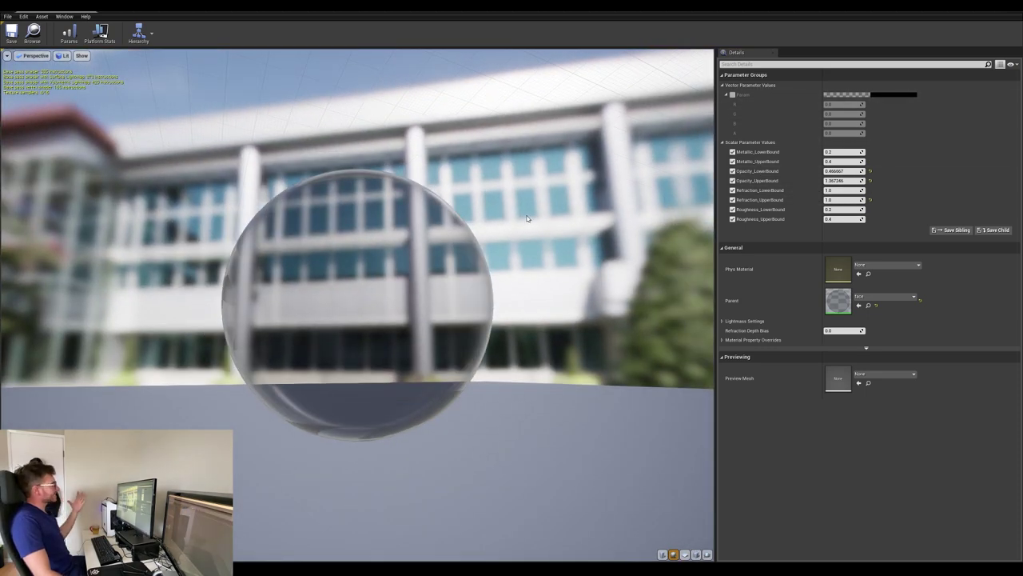
{"action": "left_click_drag", "start_coordinate": [507, 250], "coordinate": [472, 262]}
{"action": "scroll", "coordinate": [509, 252], "scroll_direction": "up", "scroll_amount": 5}
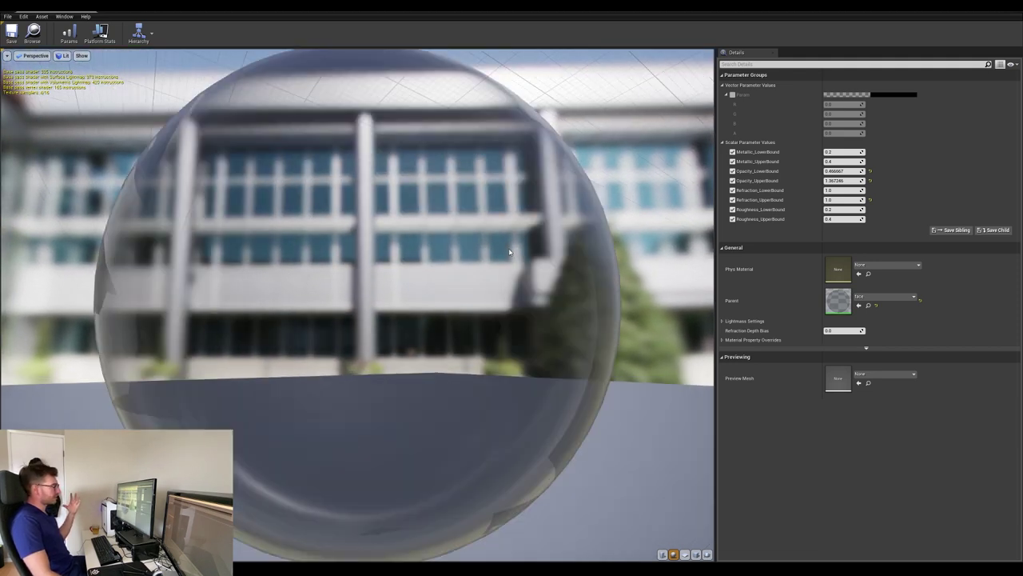
{"action": "left_click_drag", "start_coordinate": [508, 252], "coordinate": [547, 246]}
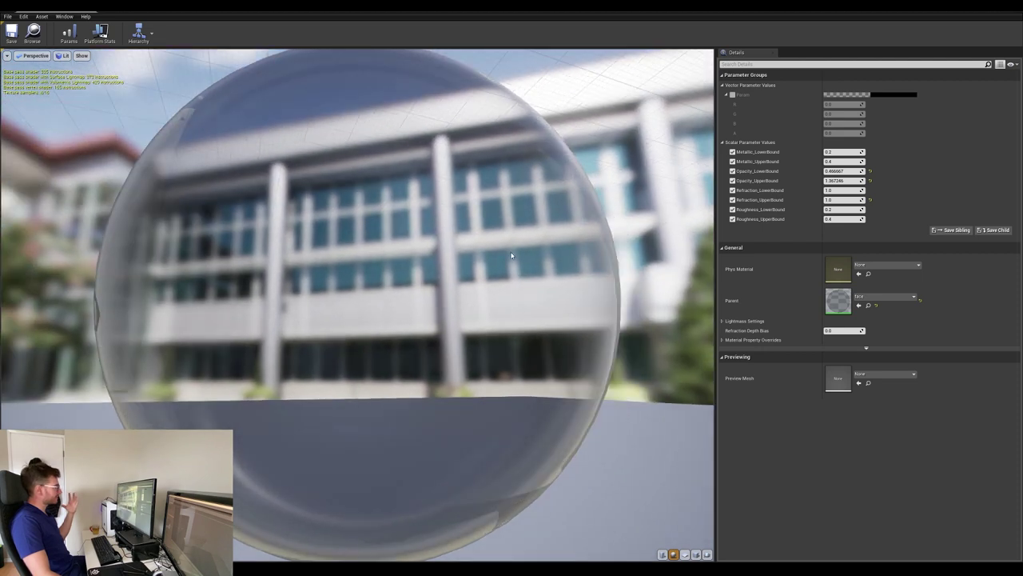
{"action": "scroll", "coordinate": [512, 255], "scroll_direction": "down", "scroll_amount": 4}
{"action": "left_click_drag", "start_coordinate": [511, 256], "coordinate": [488, 254]}
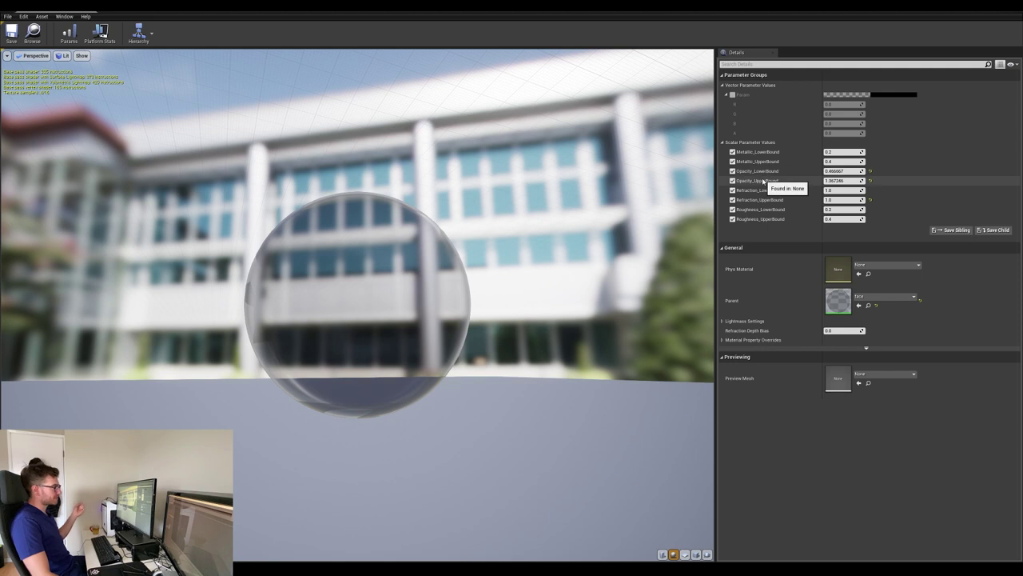
Toggle the Refraction_LowerBound and Refraction_UpperBound overrides off and back on to compare their effect on the preview sphere
{"action": "left_click", "coordinate": [732, 190]}
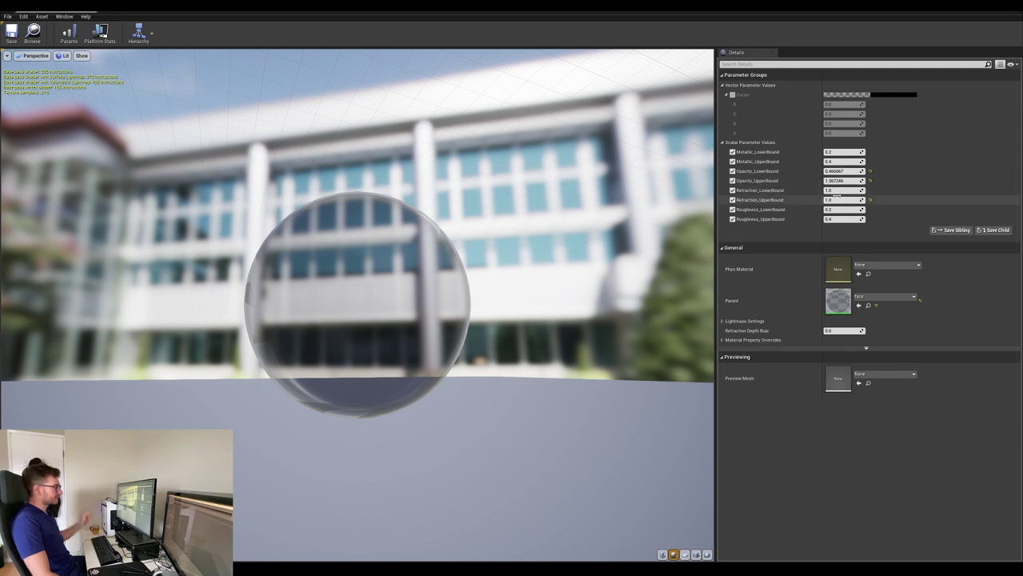
{"action": "left_click", "coordinate": [733, 200]}
{"action": "left_click", "coordinate": [733, 200]}
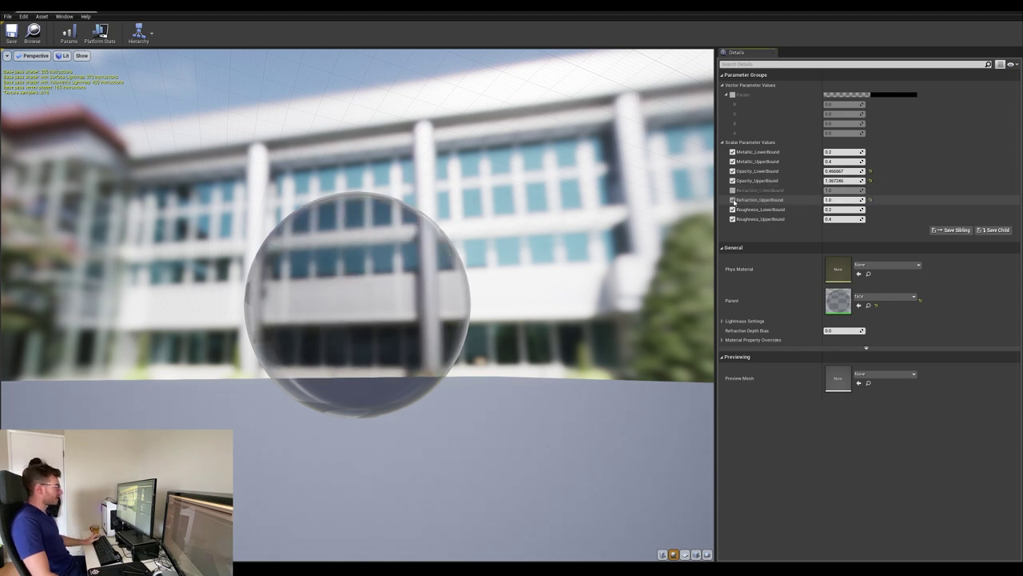
{"action": "left_click", "coordinate": [733, 190]}
{"action": "left_click", "coordinate": [733, 190]}
{"action": "left_click", "coordinate": [734, 199]}
{"action": "left_click_drag", "start_coordinate": [698, 212], "coordinate": [576, 216]}
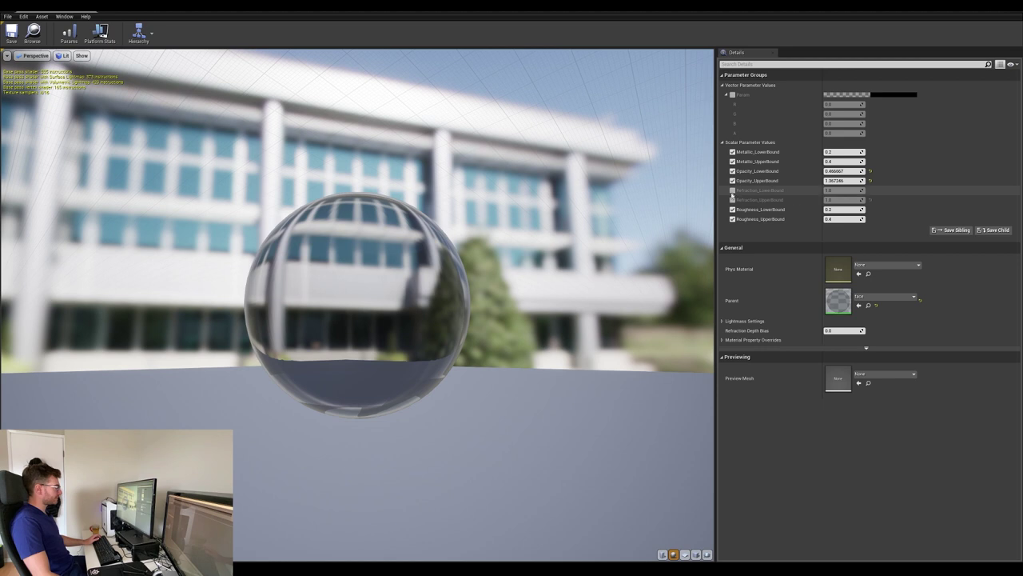
{"action": "left_click", "coordinate": [733, 190]}
{"action": "left_click", "coordinate": [733, 200]}
{"action": "left_click_drag", "start_coordinate": [587, 237], "coordinate": [525, 245]}
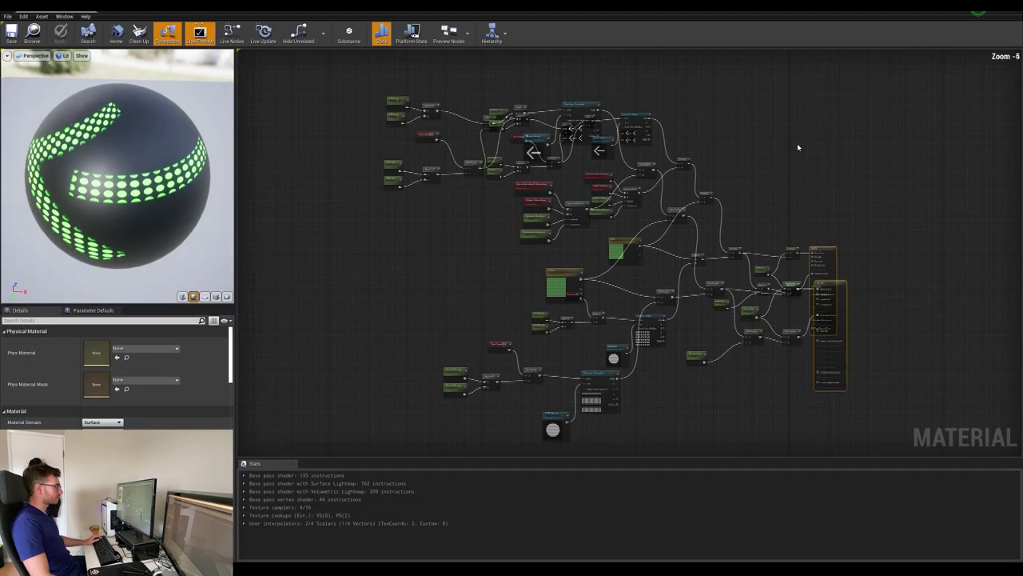
Examine the MLED material graph, from the Multiply nodes feeding Base Color and Emissive Color to the whole node network
{"action": "right_click_drag", "start_coordinate": [794, 140], "coordinate": [680, 162]}
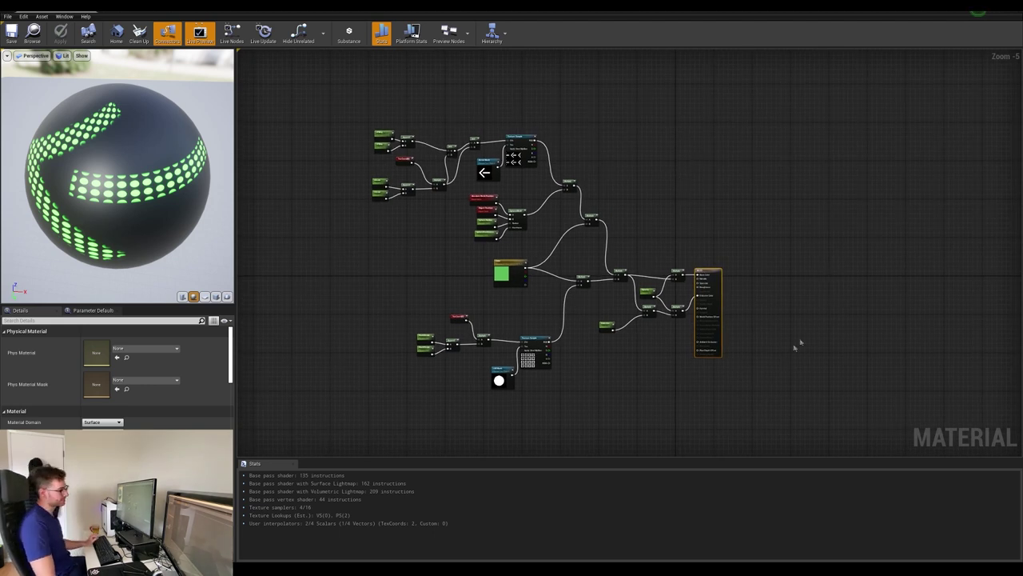
{"action": "scroll", "coordinate": [795, 345], "scroll_direction": "up", "scroll_amount": 5}
{"action": "right_click_drag", "start_coordinate": [679, 171], "coordinate": [670, 184]}
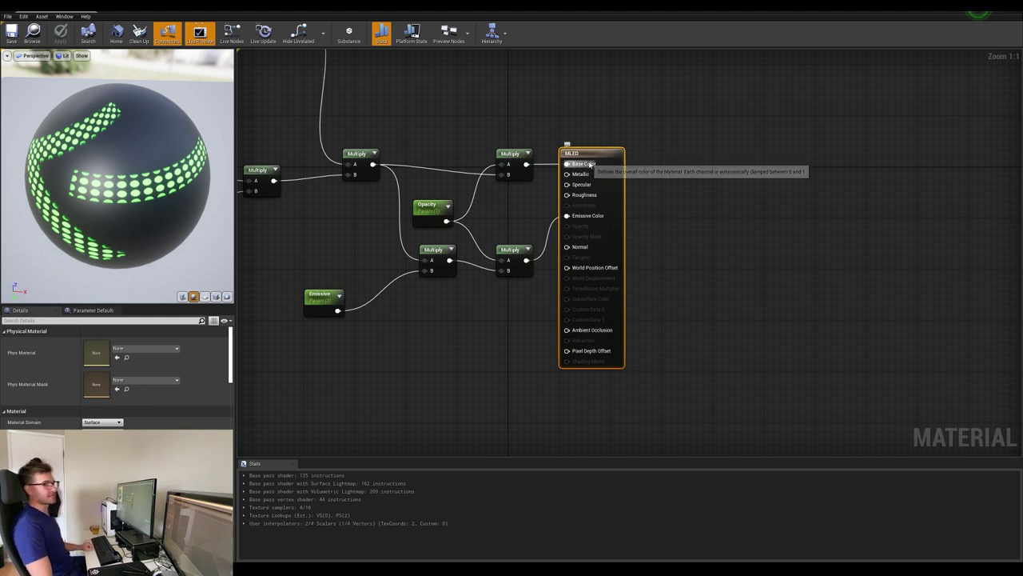
{"action": "left_click", "coordinate": [649, 135]}
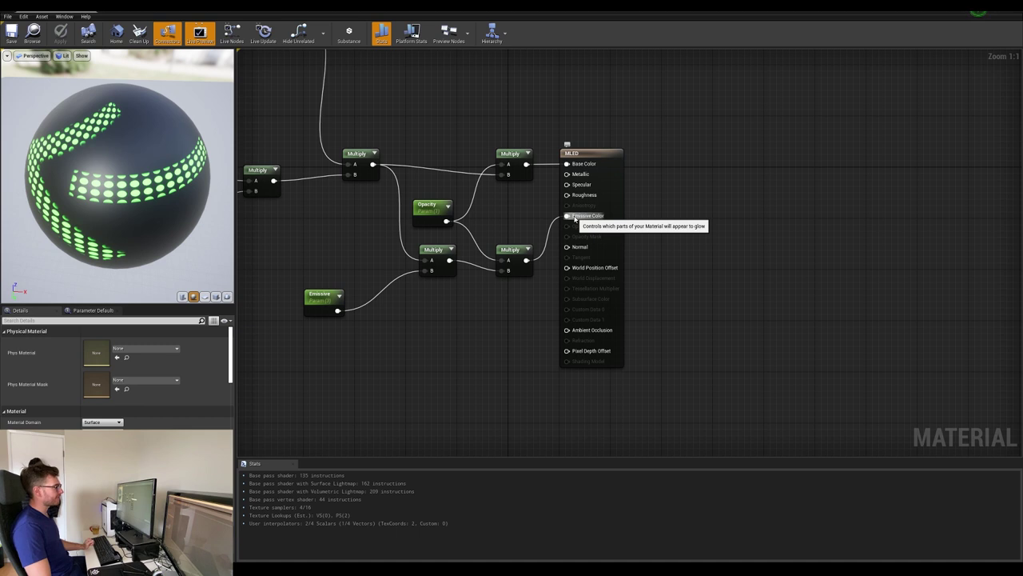
{"action": "right_click_drag", "start_coordinate": [740, 230], "coordinate": [777, 262]}
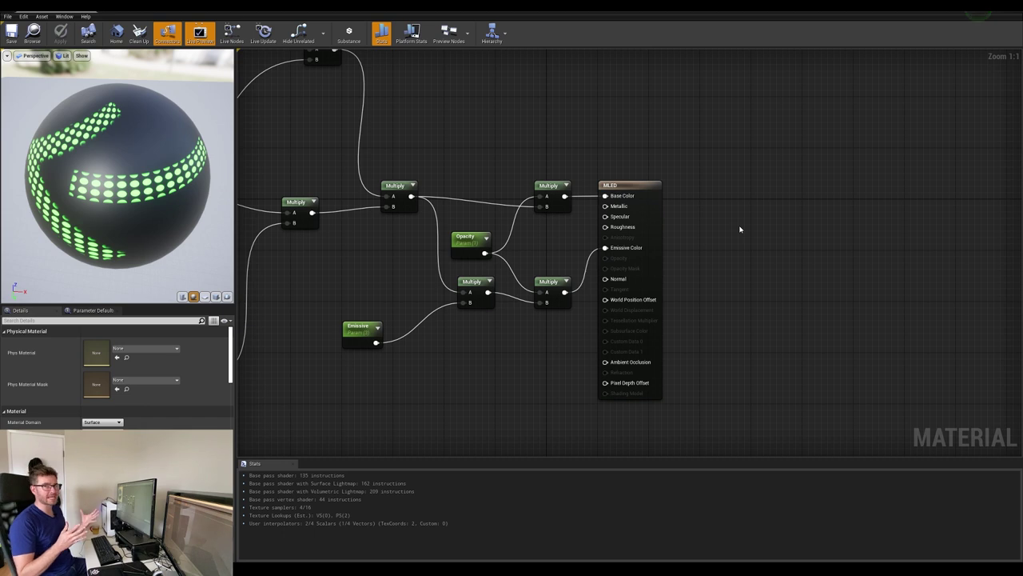
{"action": "scroll", "coordinate": [739, 230], "scroll_direction": "down", "scroll_amount": 4}
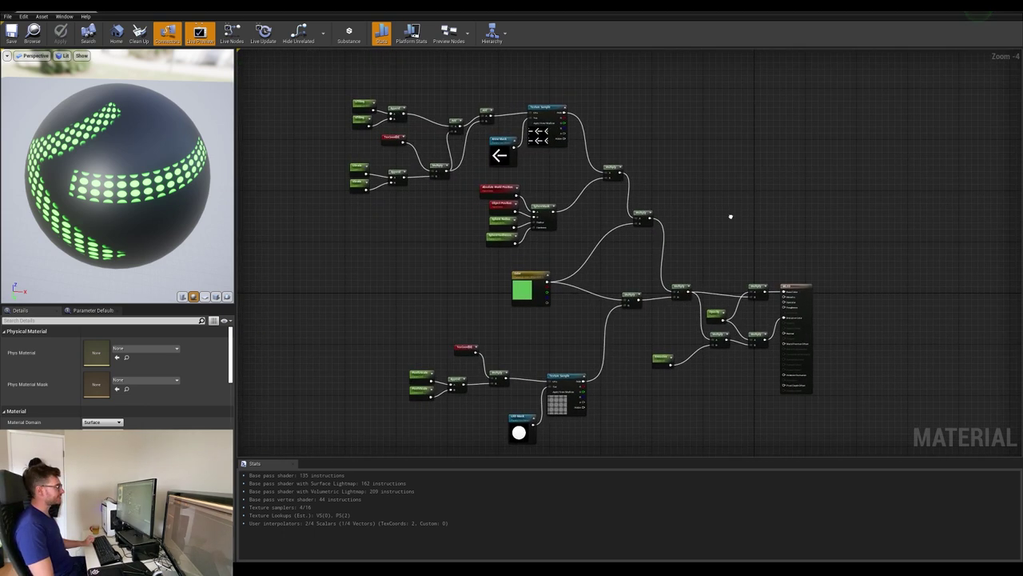
{"action": "right_click_drag", "start_coordinate": [784, 226], "coordinate": [772, 219]}
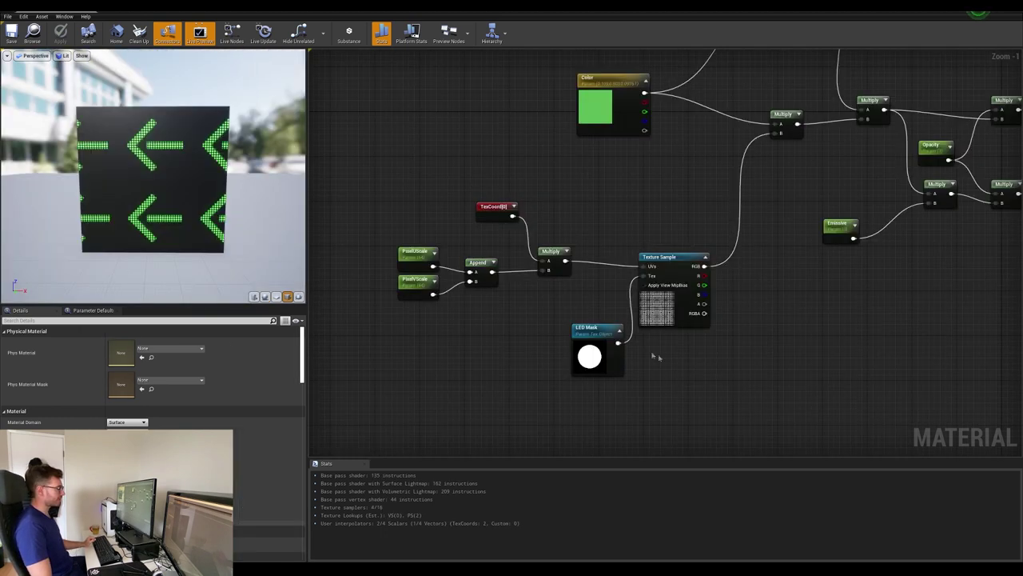
Inspect the LED Mask, PixelVScale and Texture Sample nodes that tile the circle mask into the LED dot grid
{"action": "left_click", "coordinate": [595, 356]}
{"action": "scroll", "coordinate": [596, 358], "scroll_direction": "up", "scroll_amount": 1}
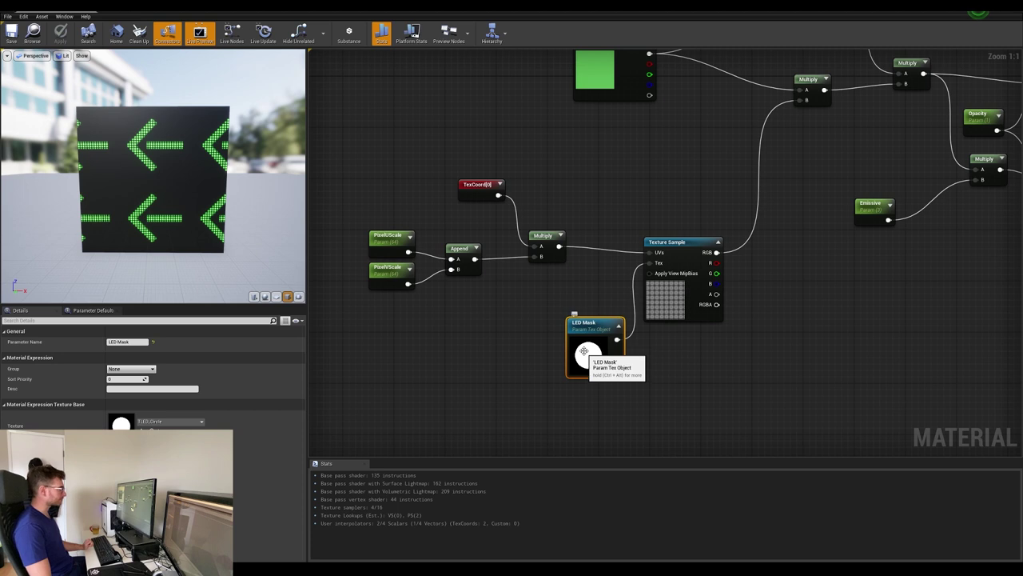
{"action": "left_click", "coordinate": [388, 260]}
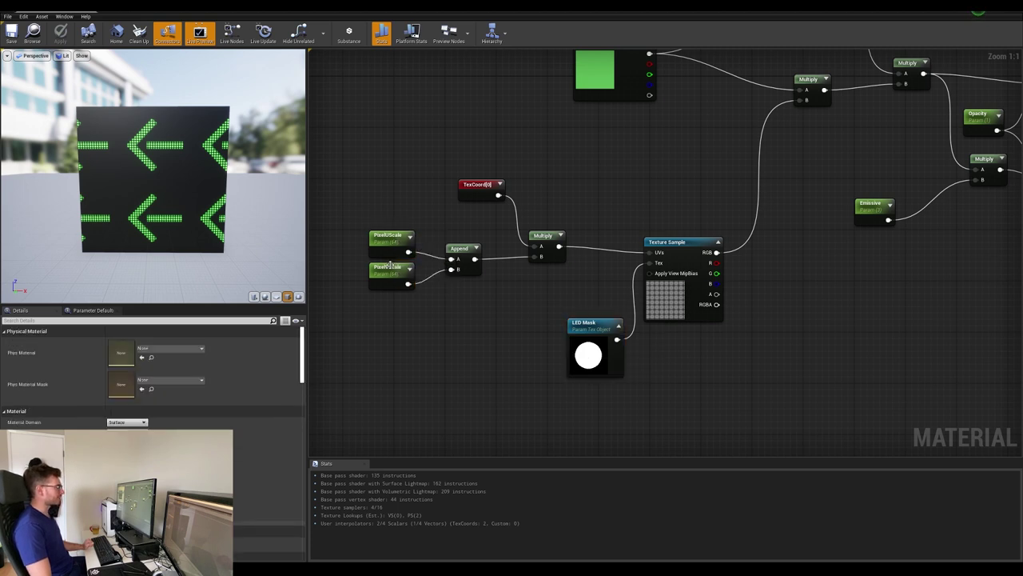
{"action": "left_click", "coordinate": [389, 264]}
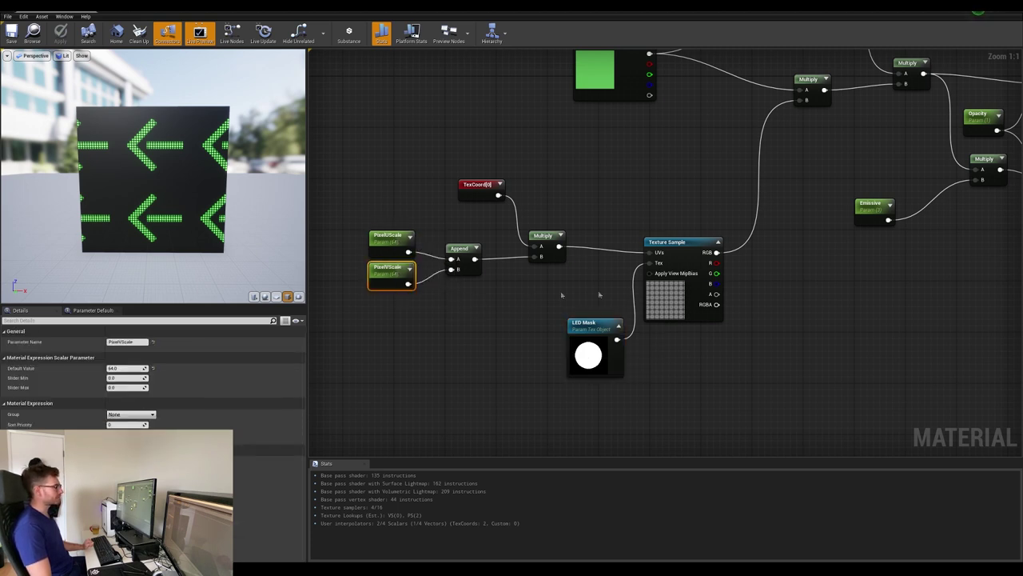
{"action": "left_click", "coordinate": [663, 294]}
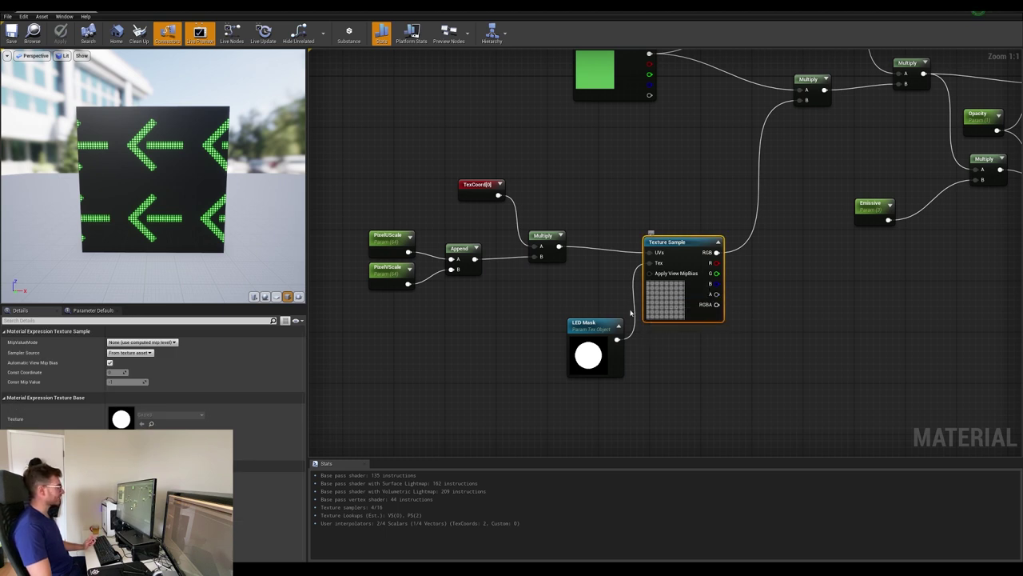
{"action": "left_click", "coordinate": [574, 240]}
{"action": "scroll", "coordinate": [573, 240], "scroll_direction": "down", "scroll_amount": 2}
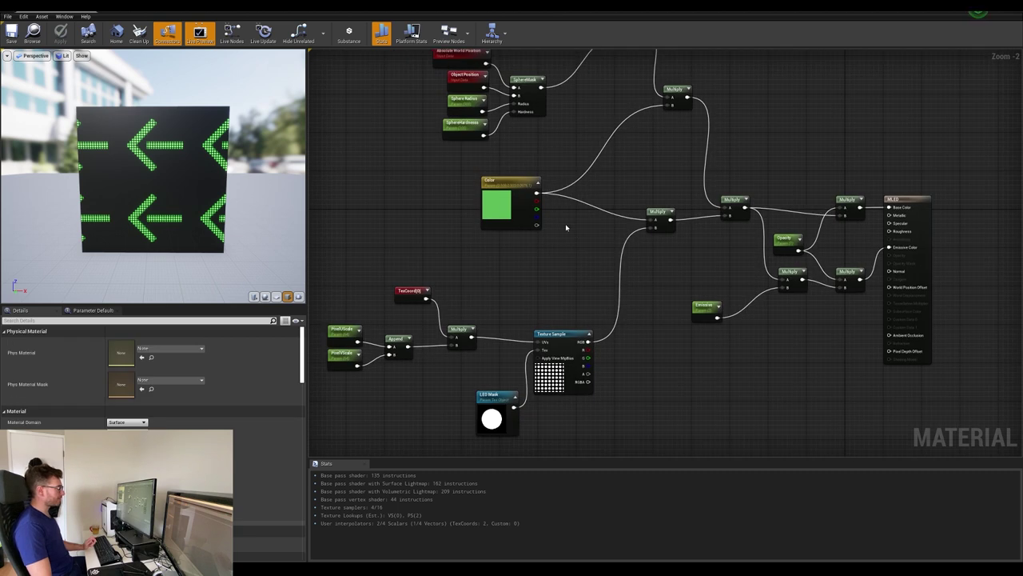
{"action": "left_click", "coordinate": [555, 369]}
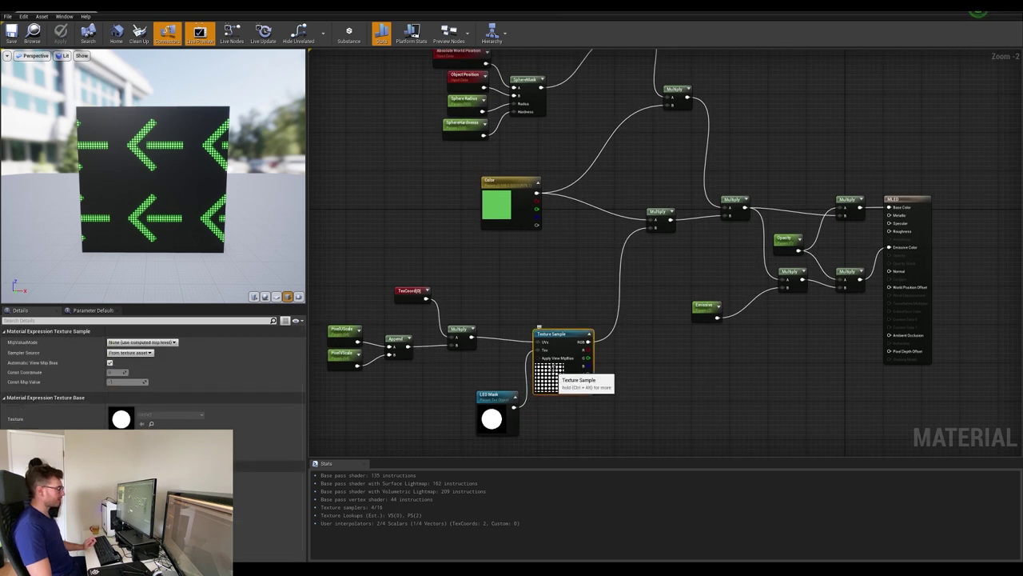
Inspect the green Color parameter and how it multiplies with the LED Texture Sample towards the MLED outputs
{"action": "left_click", "coordinate": [506, 201]}
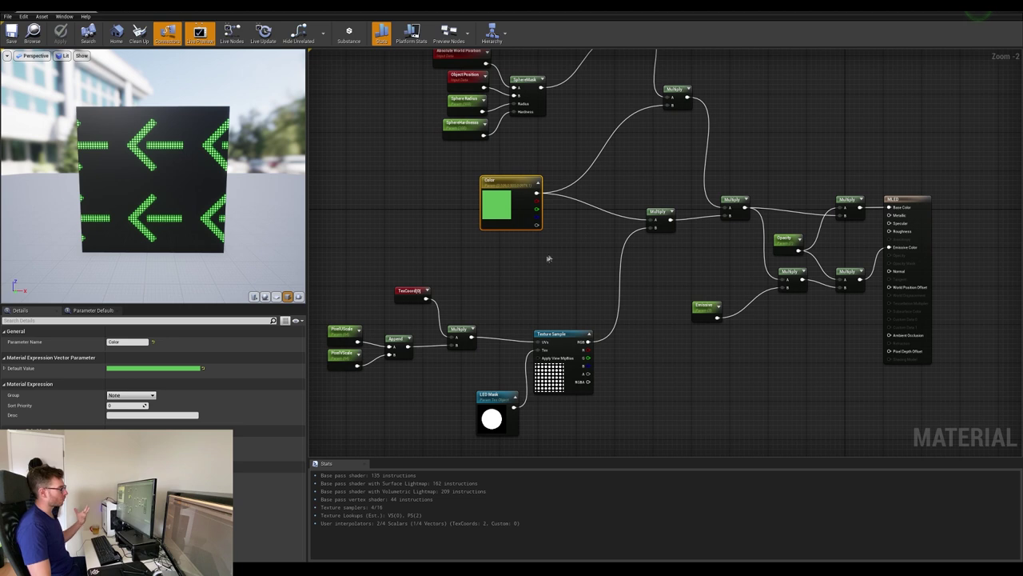
{"action": "scroll", "coordinate": [498, 203], "scroll_direction": "up", "scroll_amount": 2}
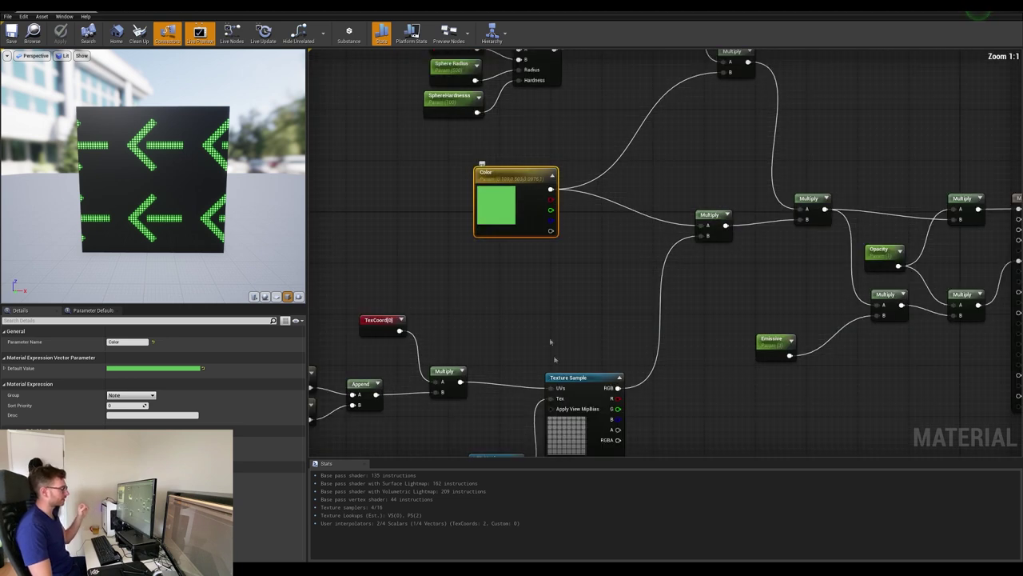
{"action": "right_click_drag", "start_coordinate": [594, 336], "coordinate": [578, 302]}
{"action": "left_click", "coordinate": [564, 337]}
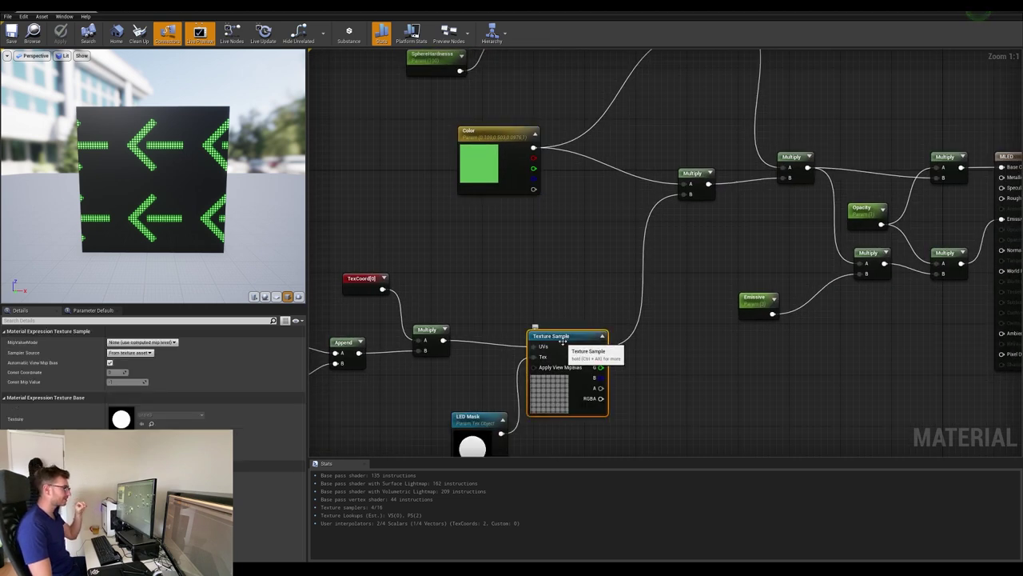
{"action": "left_click", "coordinate": [483, 167]}
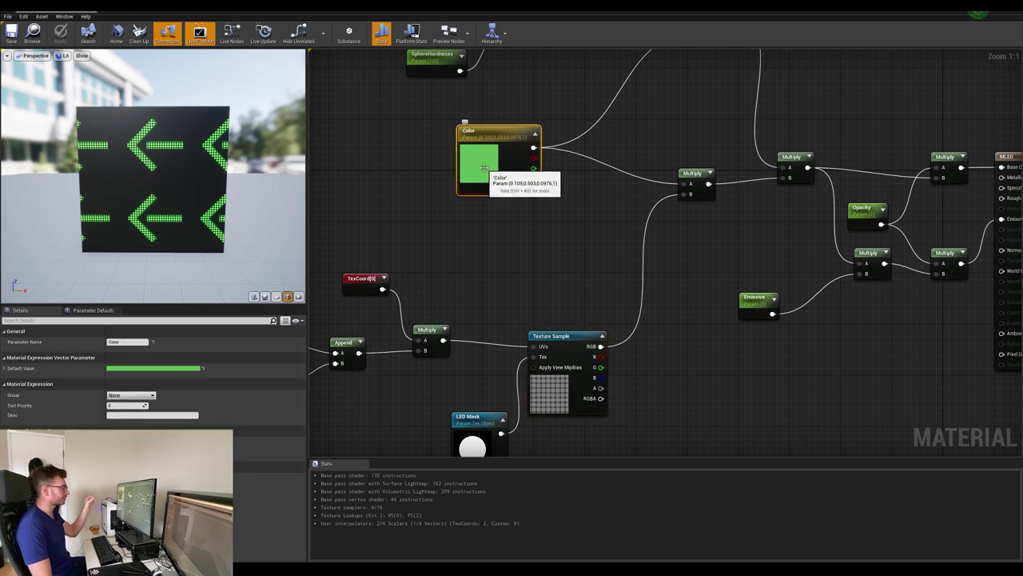
{"action": "scroll", "coordinate": [572, 201], "scroll_direction": "down", "scroll_amount": 3}
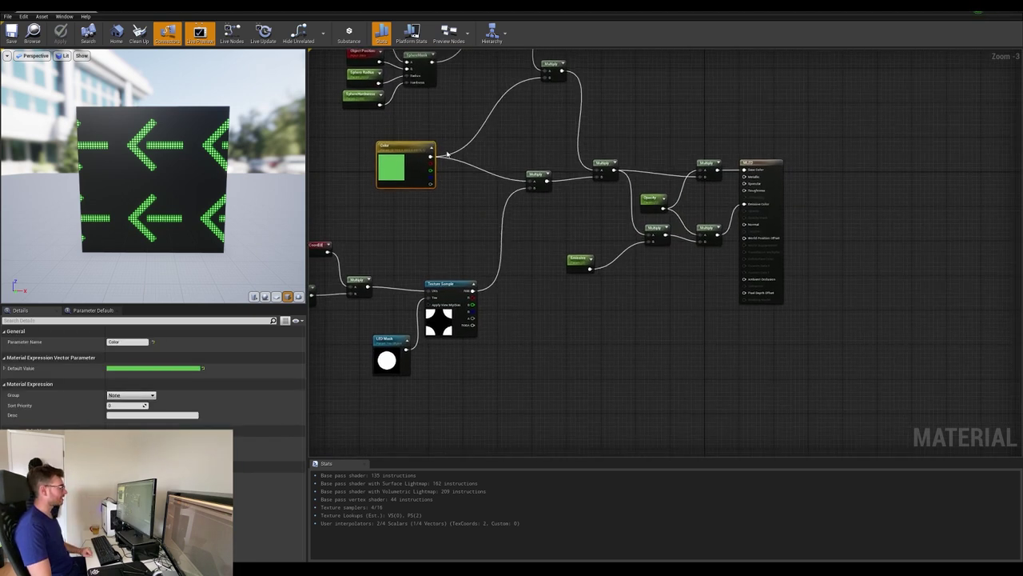
{"action": "scroll", "coordinate": [643, 170], "scroll_direction": "up", "scroll_amount": 3}
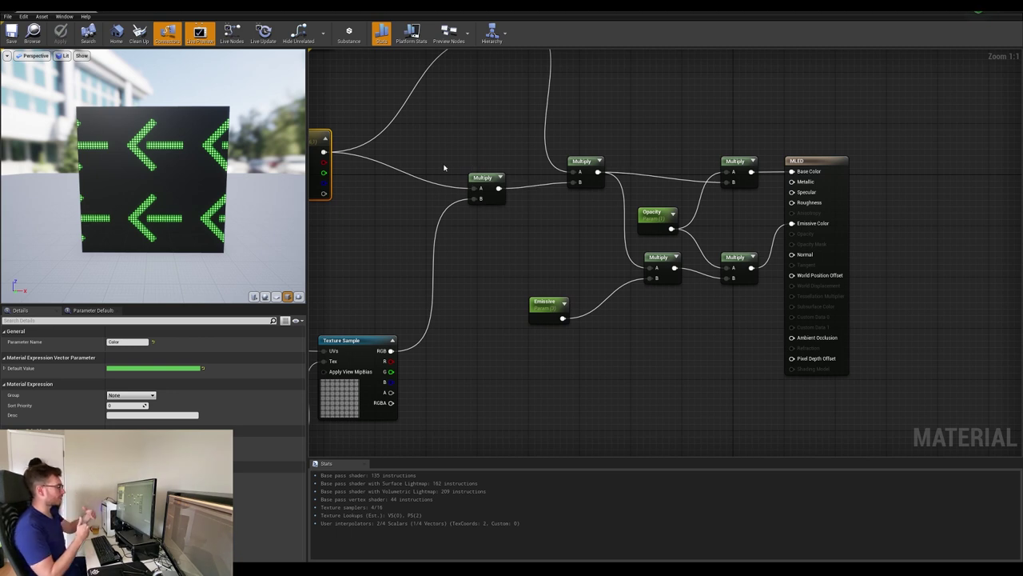
Set the Emissive parameter's default value to 100 and inspect the LED glow on the preview cube
{"action": "left_click", "coordinate": [541, 304]}
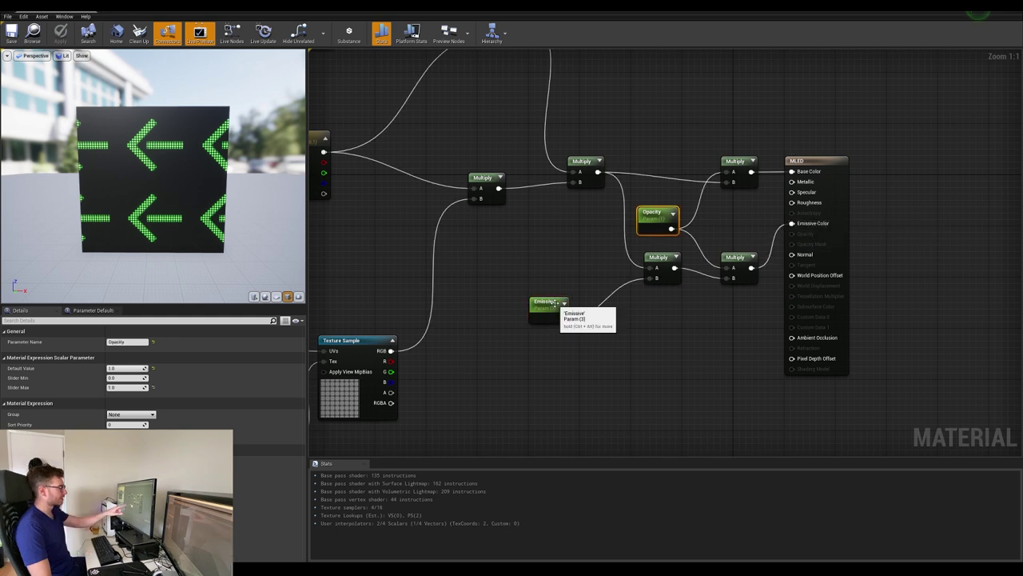
{"action": "scroll", "coordinate": [214, 215], "scroll_direction": "up", "scroll_amount": 5}
{"action": "scroll", "coordinate": [213, 213], "scroll_direction": "down", "scroll_amount": 4}
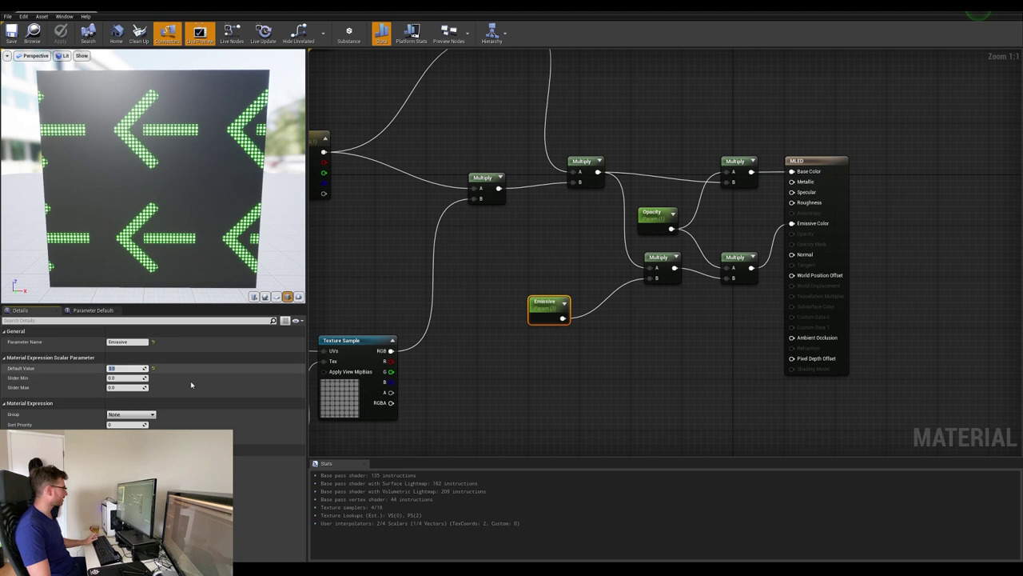
{"action": "mouse_move", "coordinate": [118, 364]}
{"action": "left_mouse_down"}
{"action": "mouse_move", "coordinate": [92, 366]}
{"action": "mouse_move", "coordinate": [131, 366]}
{"action": "left_mouse_up"}
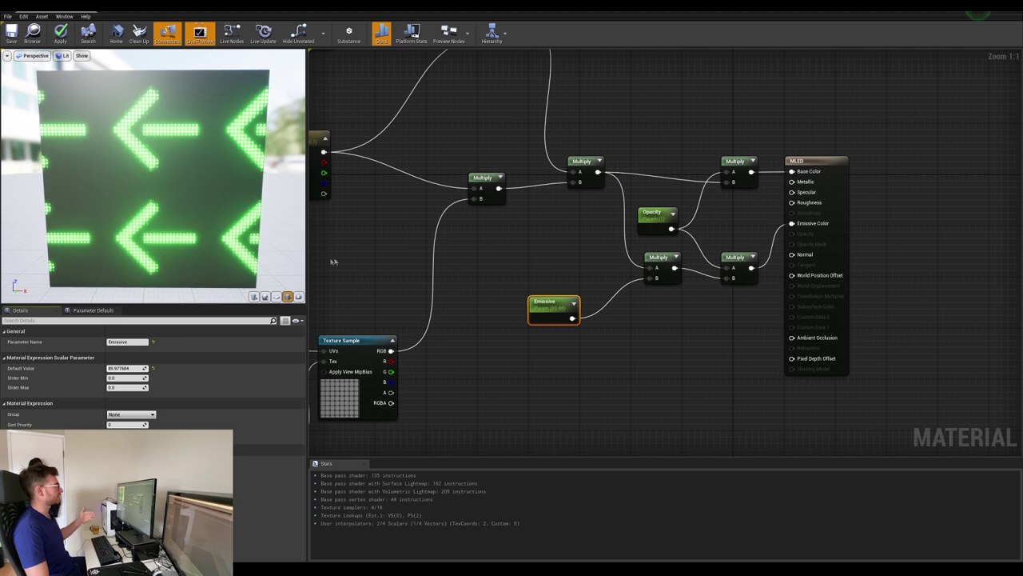
{"action": "left_click", "coordinate": [125, 368]}
{"action": "type", "text": "100"}
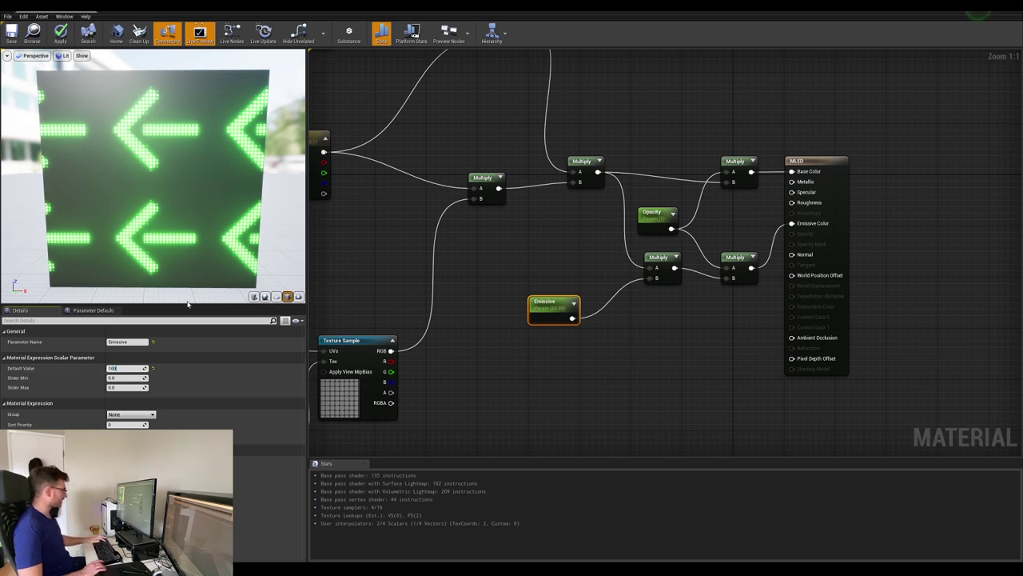
{"action": "key", "text": "Return"}
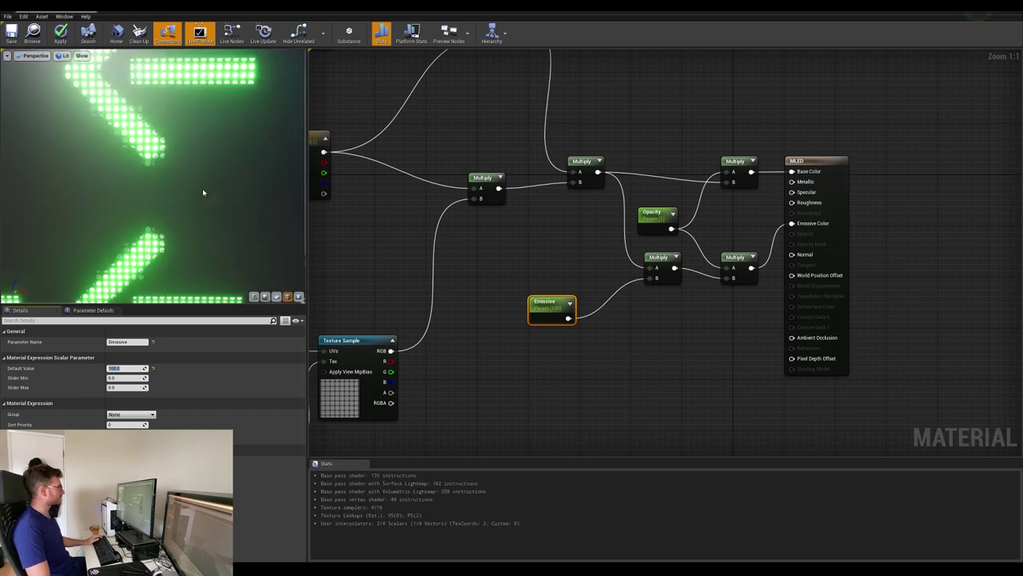
{"action": "scroll", "coordinate": [167, 136], "scroll_direction": "down", "scroll_amount": 5}
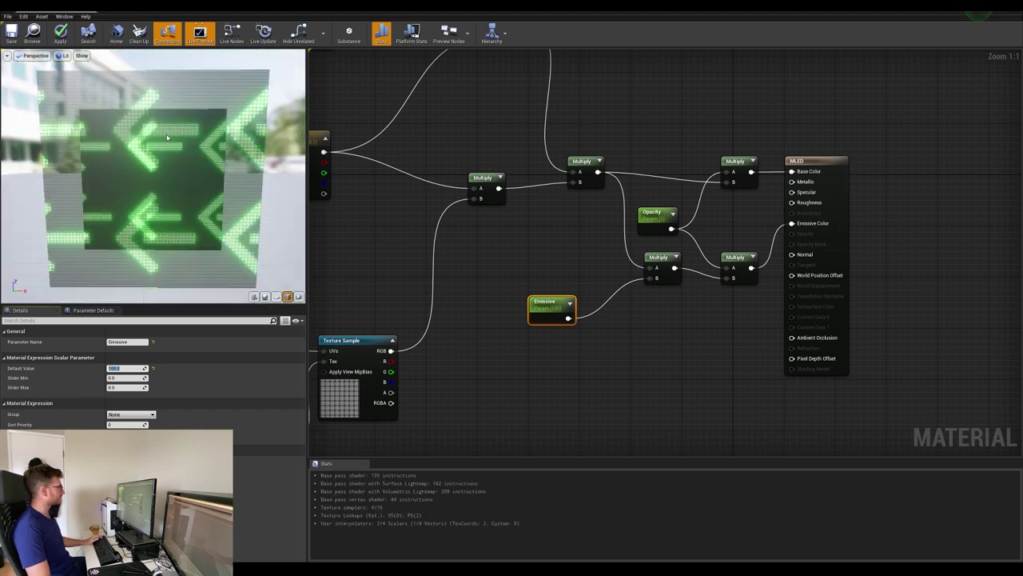
{"action": "mouse_move", "coordinate": [166, 136]}
{"action": "left_mouse_down"}
{"action": "mouse_move", "coordinate": [152, 137]}
{"action": "mouse_move", "coordinate": [196, 138]}
{"action": "mouse_move", "coordinate": [172, 143]}
{"action": "left_mouse_up"}
{"action": "scroll", "coordinate": [196, 137], "scroll_direction": "up", "scroll_amount": 6}
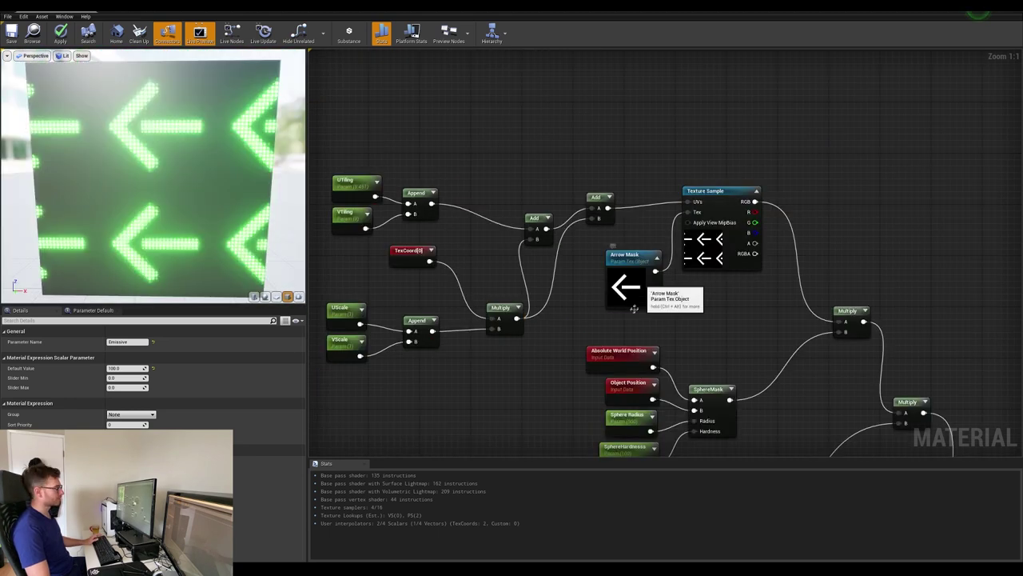
Inspect the Arrow Mask texture object and VTiling parameter, and how the tiled arrow texture combines with the SphereMask
{"action": "left_click", "coordinate": [632, 302]}
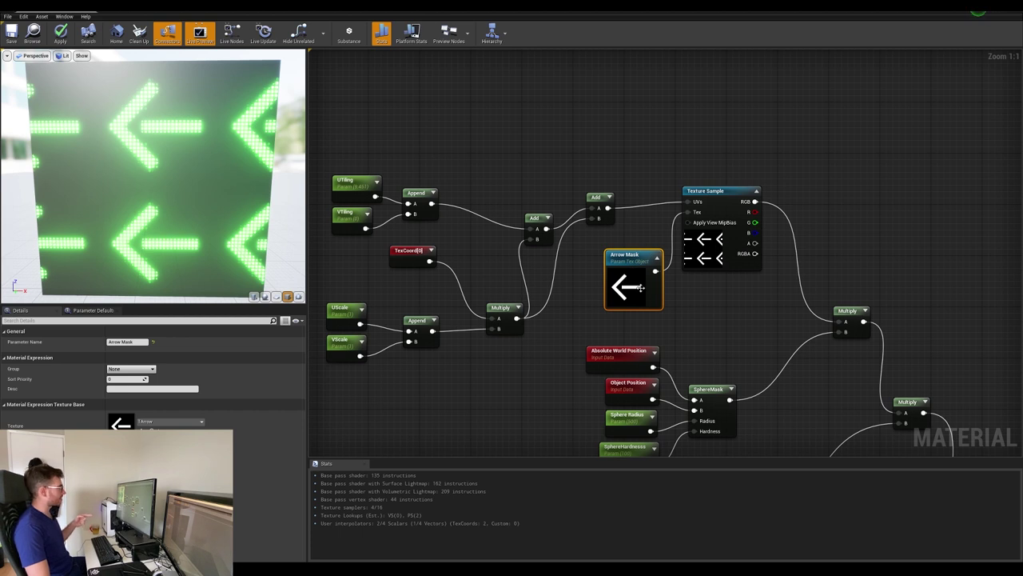
{"action": "scroll", "coordinate": [583, 277], "scroll_direction": "up", "scroll_amount": 1}
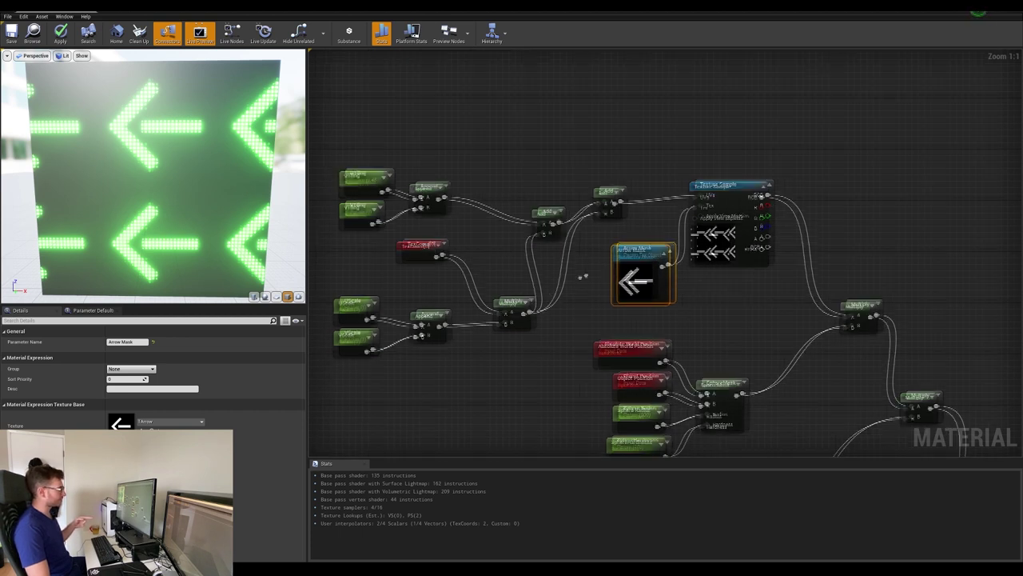
{"action": "left_click", "coordinate": [363, 209]}
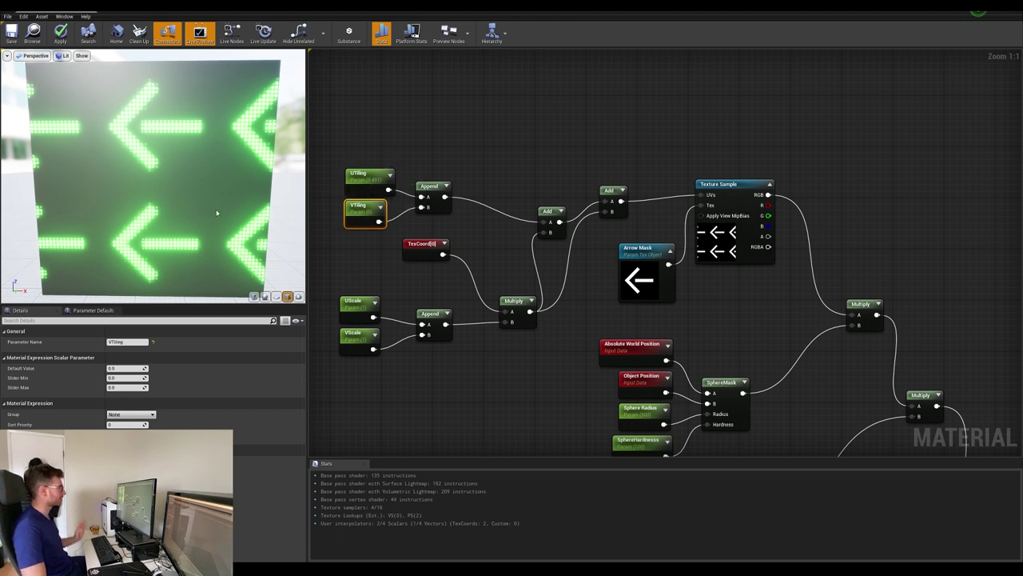
{"action": "left_click_drag", "start_coordinate": [216, 212], "coordinate": [181, 216]}
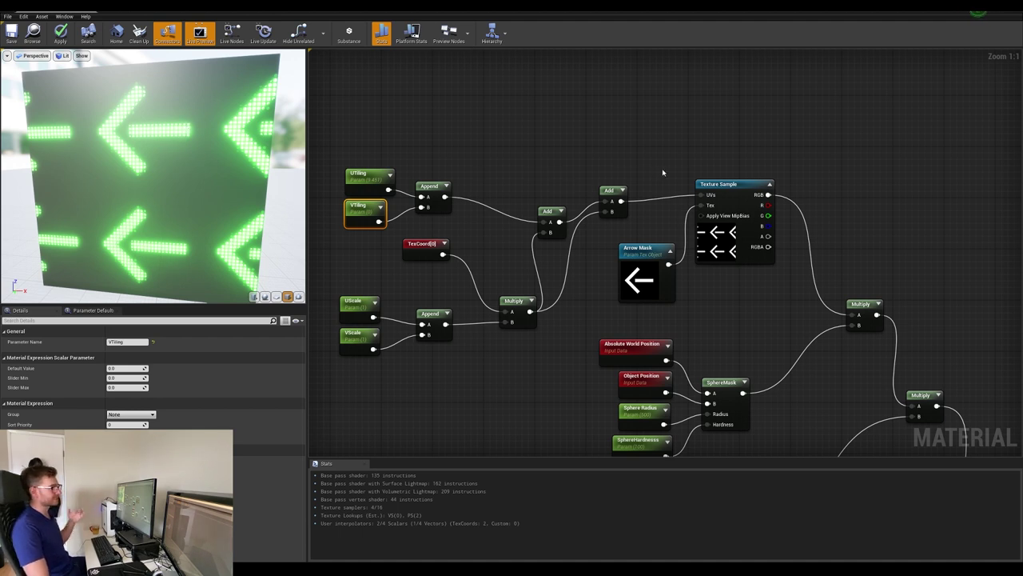
{"action": "right_click_drag", "start_coordinate": [823, 221], "coordinate": [781, 191]}
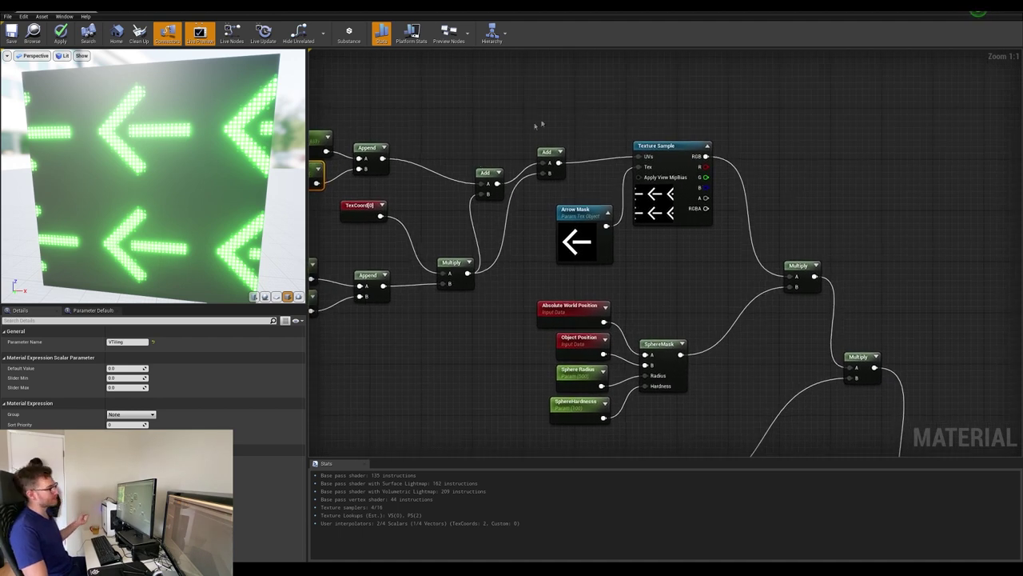
{"action": "right_click_drag", "start_coordinate": [731, 237], "coordinate": [674, 230]}
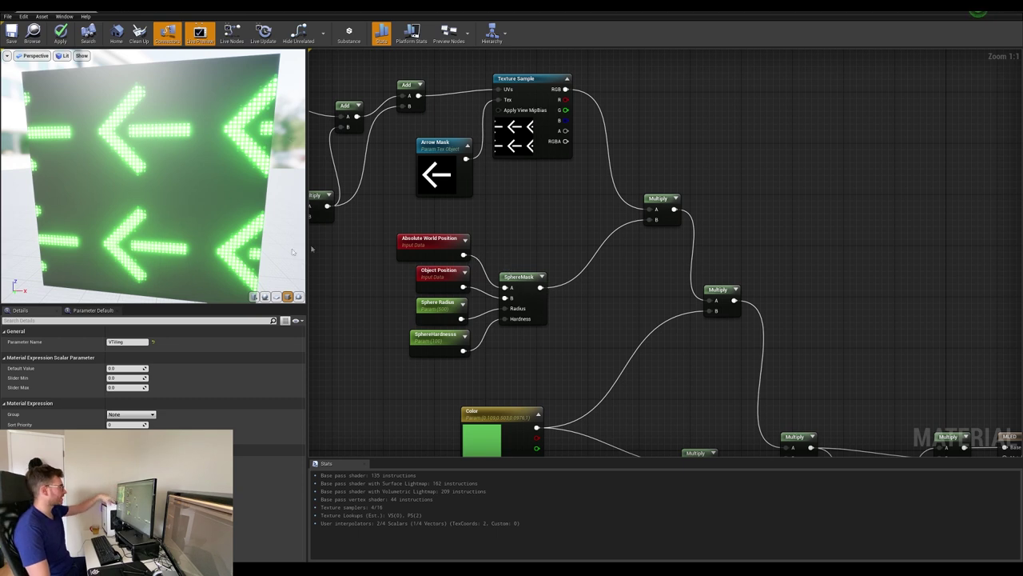
Trace the Color, Opacity and Emissive Multiply chain to the MLED output node and inspect that node's properties
{"action": "scroll", "coordinate": [587, 282], "scroll_direction": "down", "scroll_amount": 4}
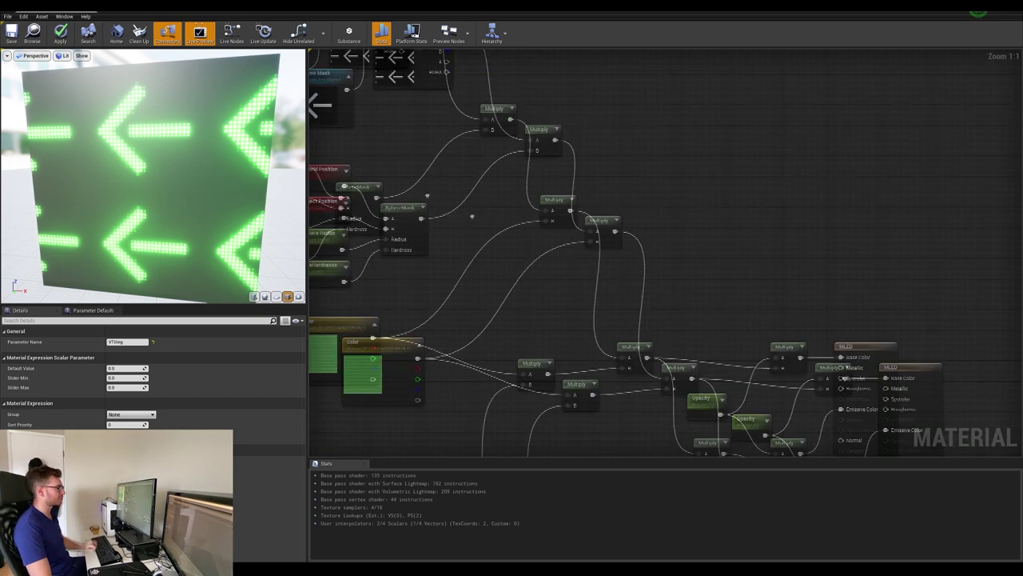
{"action": "scroll", "coordinate": [583, 267], "scroll_direction": "up", "scroll_amount": 4}
{"action": "right_click_drag", "start_coordinate": [638, 347], "coordinate": [614, 327]}
{"action": "right_click_drag", "start_coordinate": [506, 237], "coordinate": [427, 169]}
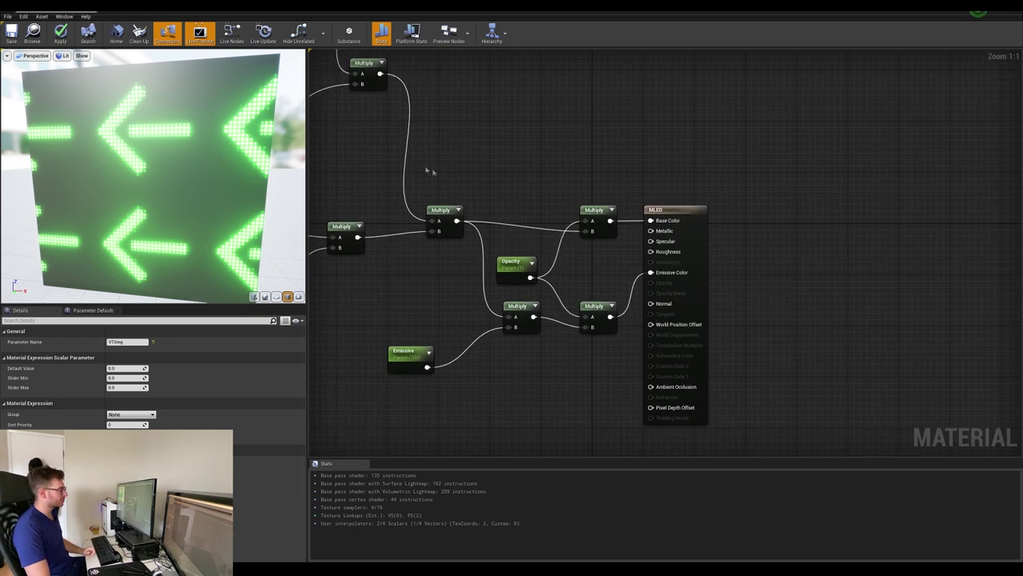
{"action": "left_click", "coordinate": [651, 207]}
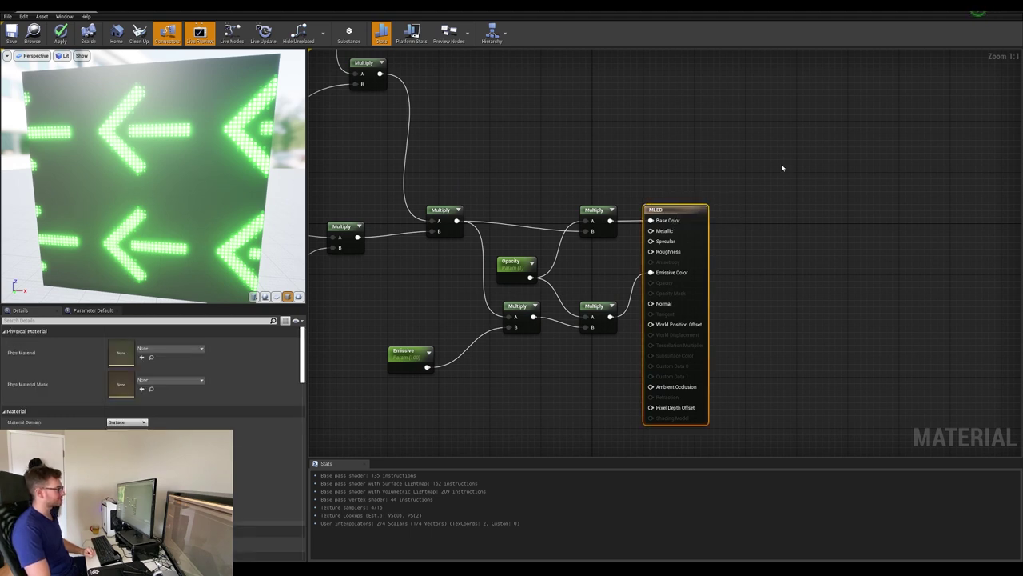
{"action": "left_click", "coordinate": [781, 165]}
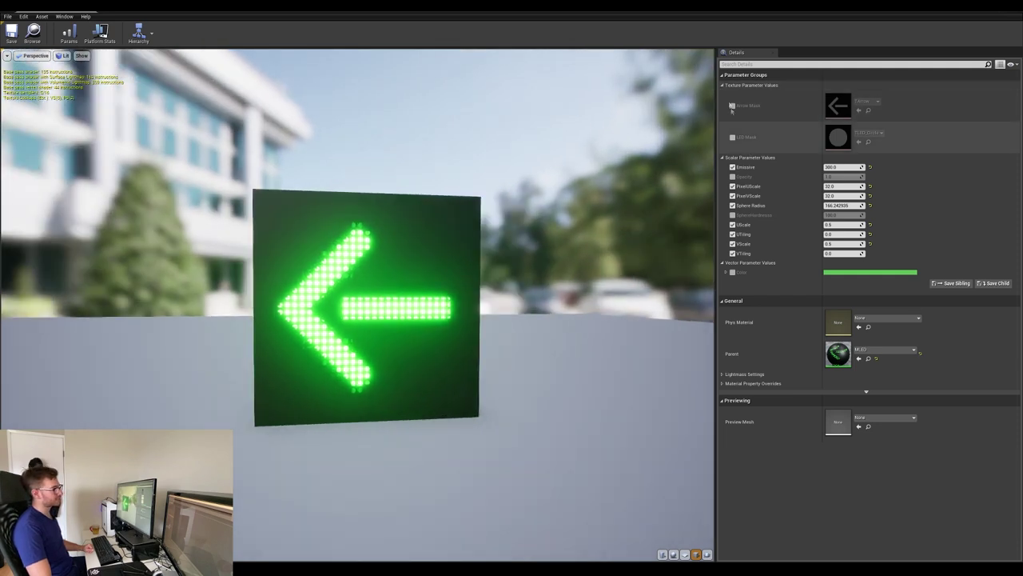
Try a PixelUScale of about 77.26 on the green arrow instance, undo it and preview the material on the cube
{"action": "left_click", "coordinate": [722, 84]}
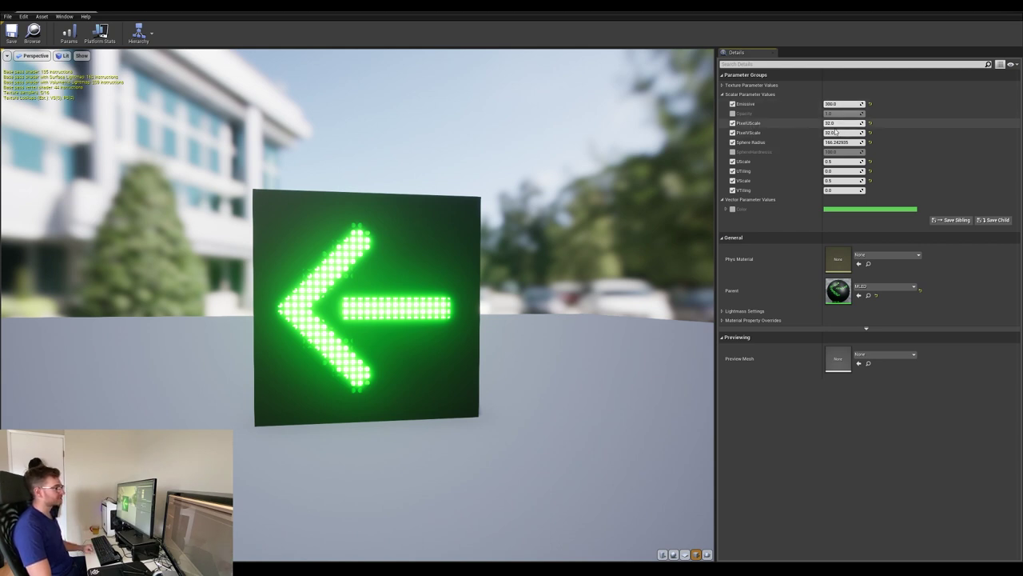
{"action": "left_click_drag", "start_coordinate": [836, 122], "coordinate": [888, 122]}
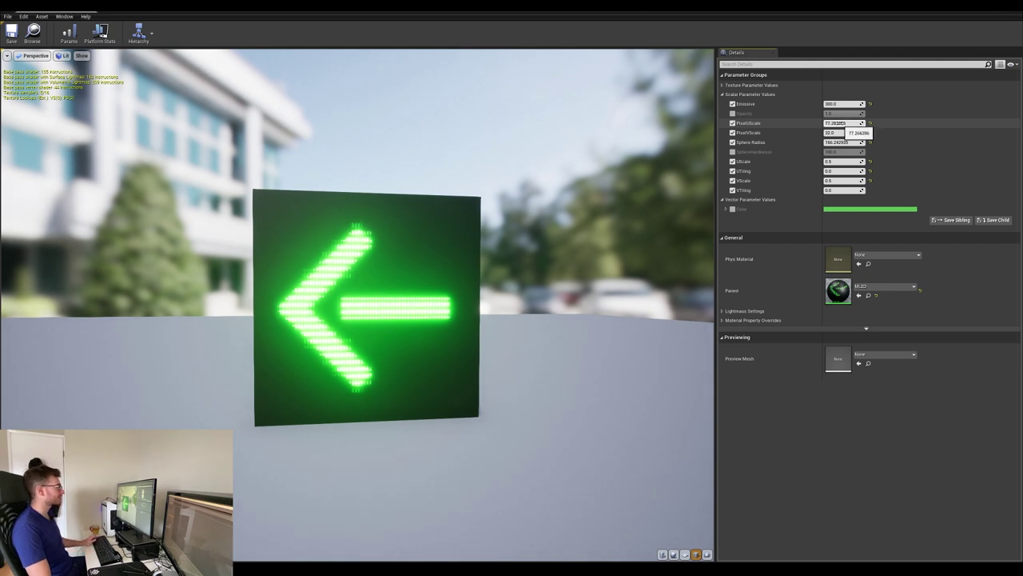
{"action": "key", "text": "ctrl+z"}
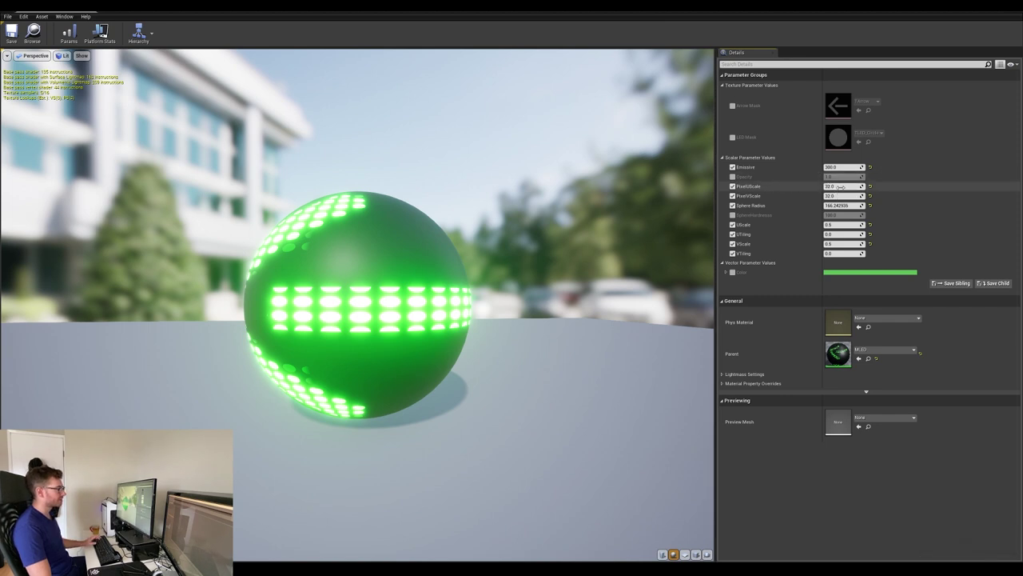
{"action": "left_click", "coordinate": [696, 554]}
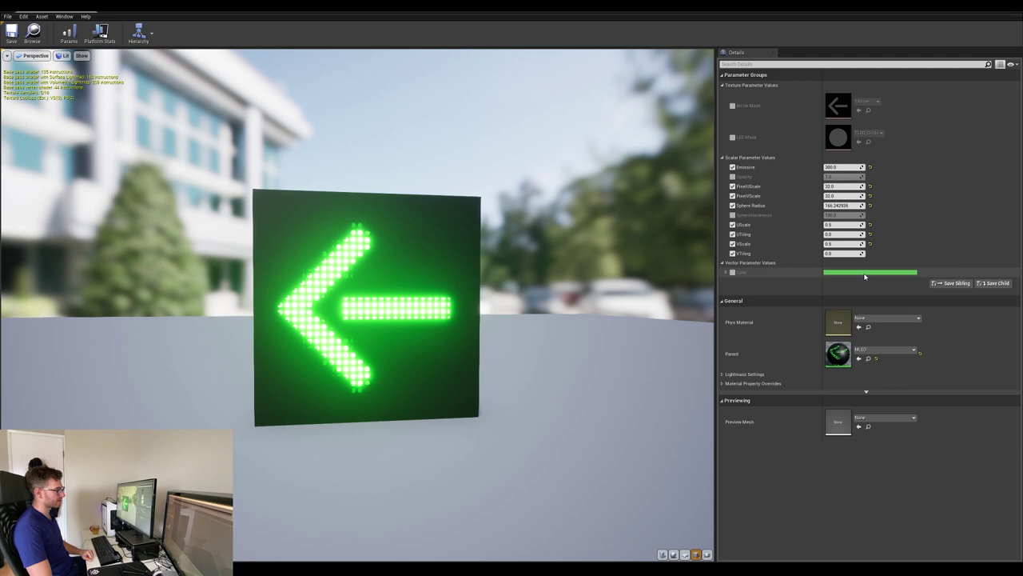
Examine the green arrow instance and the red circle LED instance on the preview cube from several angles
{"action": "left_click_drag", "start_coordinate": [491, 263], "coordinate": [444, 305]}
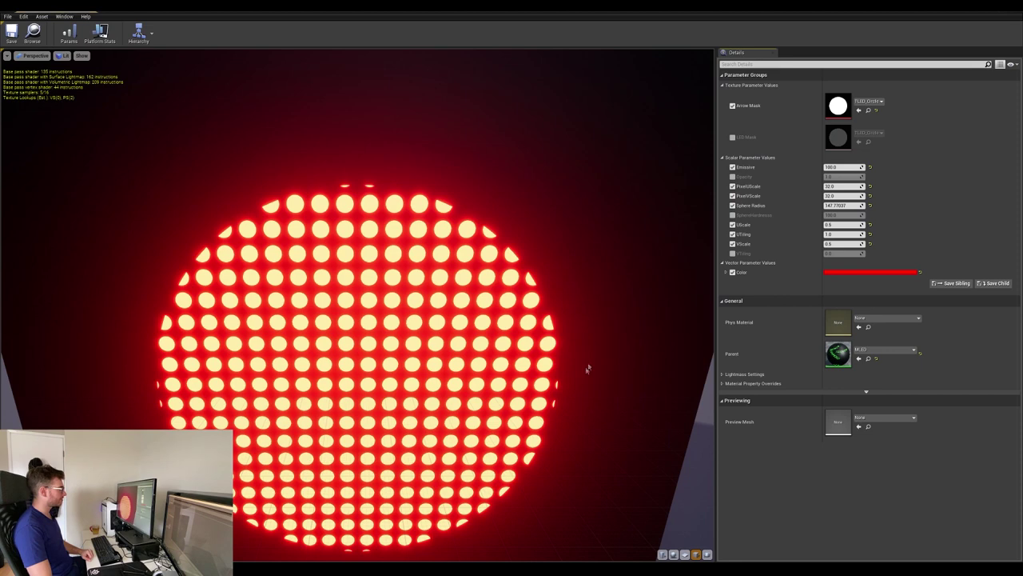
{"action": "left_click_drag", "start_coordinate": [587, 368], "coordinate": [503, 312]}
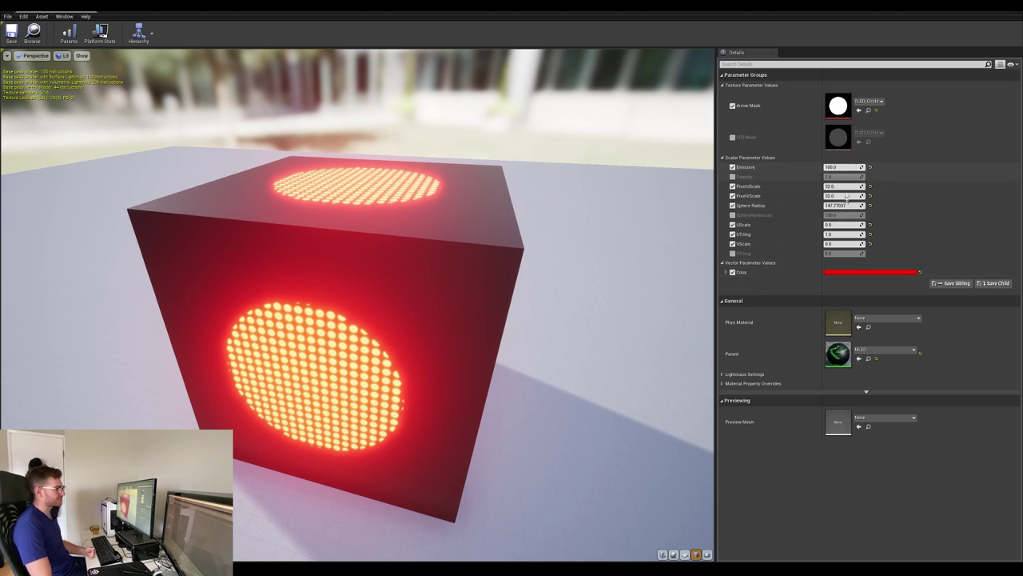
{"action": "left_click_drag", "start_coordinate": [480, 335], "coordinate": [579, 265]}
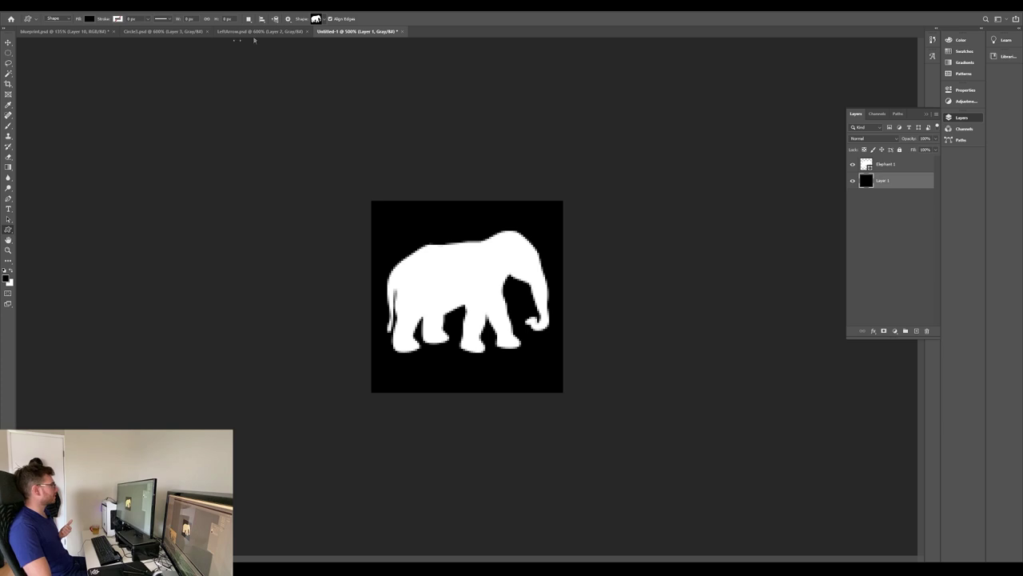
Browse Photoshop's Wild Animals custom shapes available for drawing a mask like the white elephant on black
{"action": "left_click", "coordinate": [319, 19]}
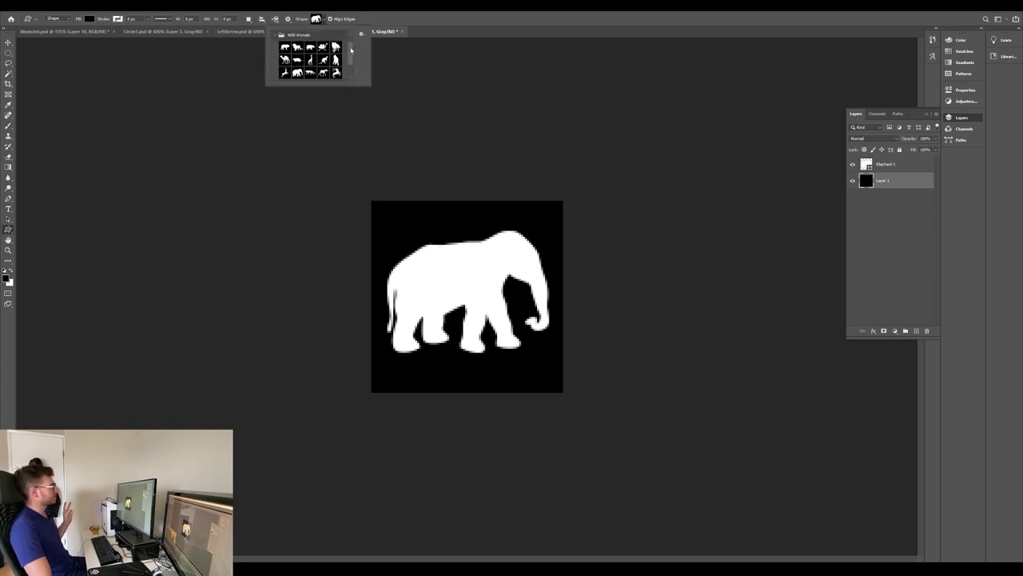
{"action": "scroll", "coordinate": [351, 50], "scroll_direction": "down", "scroll_amount": 5}
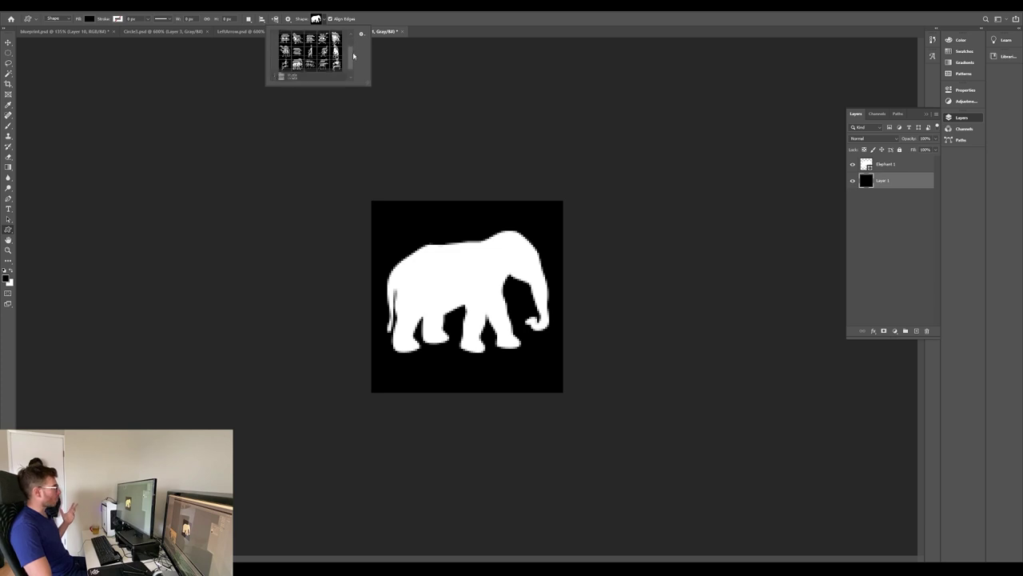
{"action": "scroll", "coordinate": [354, 54], "scroll_direction": "up", "scroll_amount": 5}
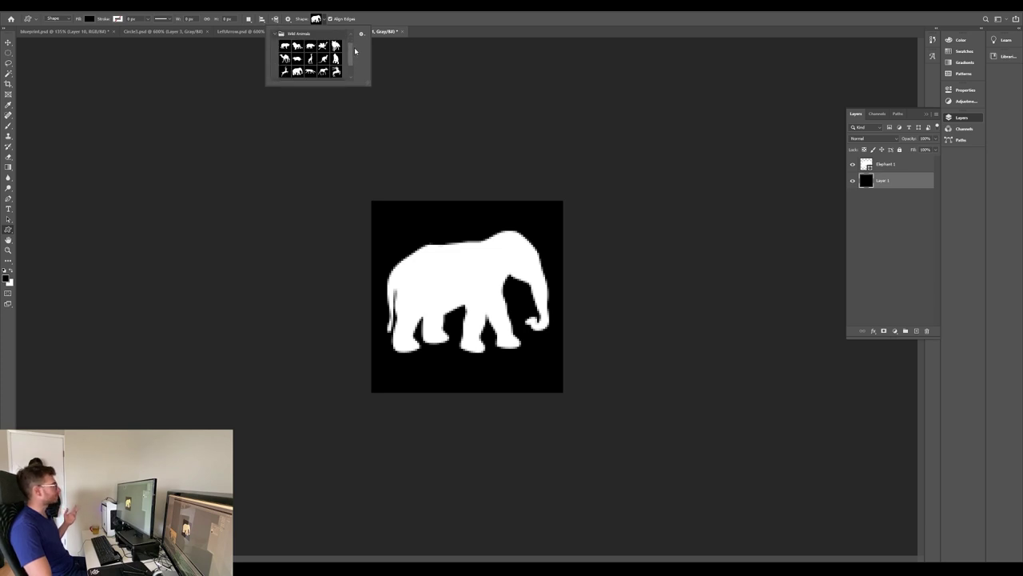
{"action": "left_click", "coordinate": [470, 18]}
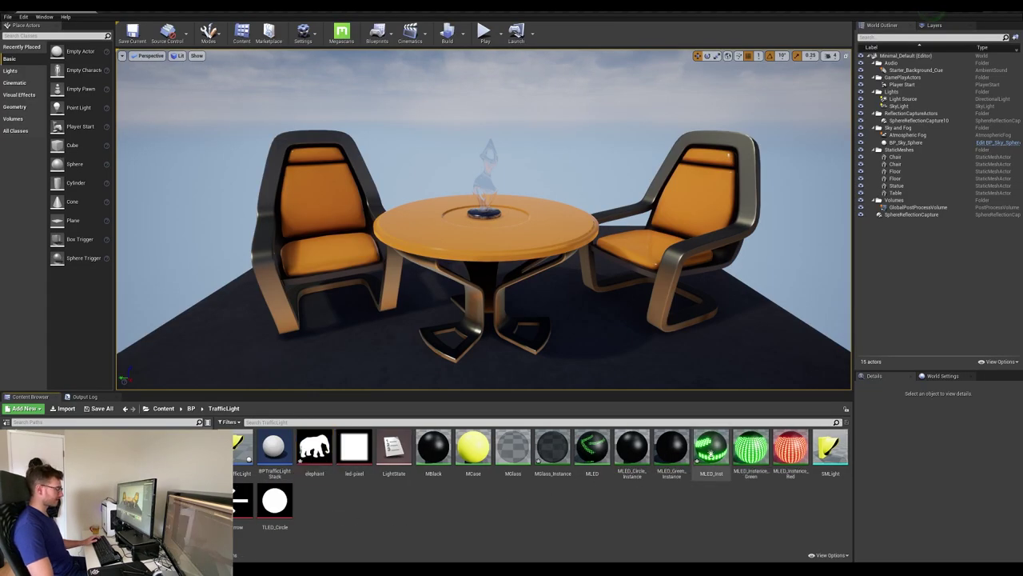
Switch to the Unreal Editor, create a material instance from MLED_Inst in the TrafficLight folder and open it
{"action": "right_click", "coordinate": [710, 453]}
{"action": "left_click", "coordinate": [762, 240]}
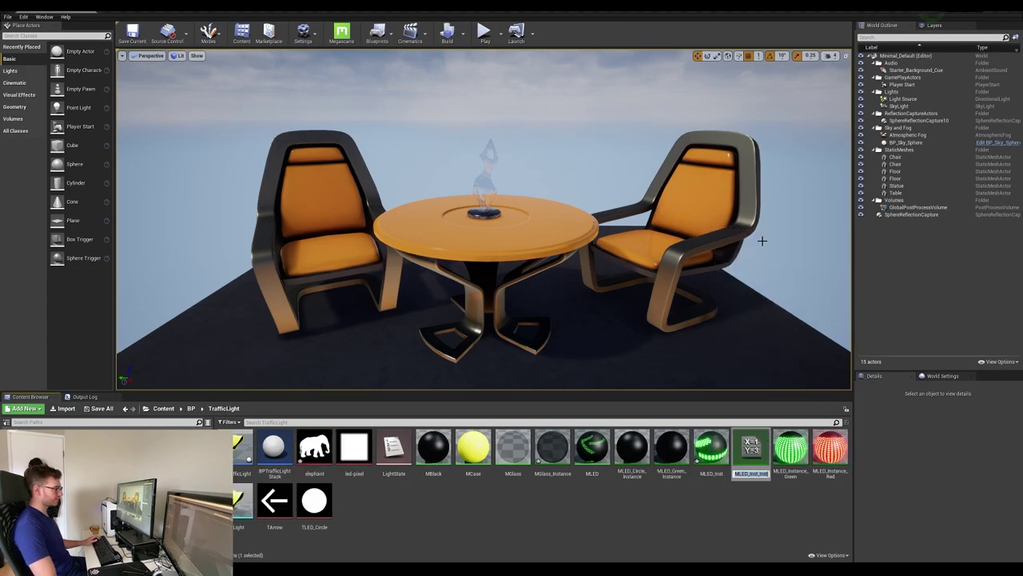
{"action": "key", "text": "End"}
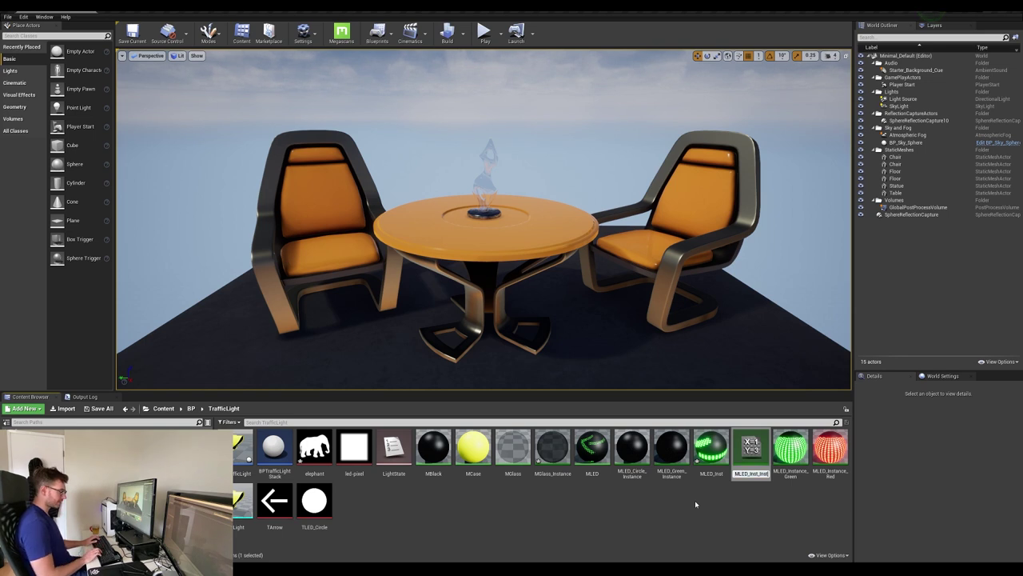
{"action": "key", "text": "ctrl+a"}
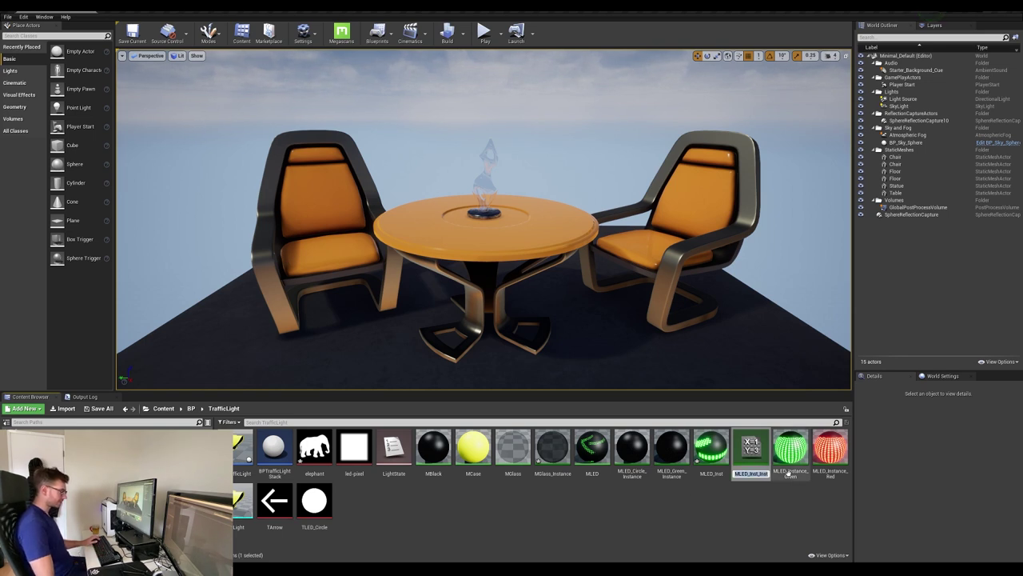
{"action": "double_click", "coordinate": [751, 448]}
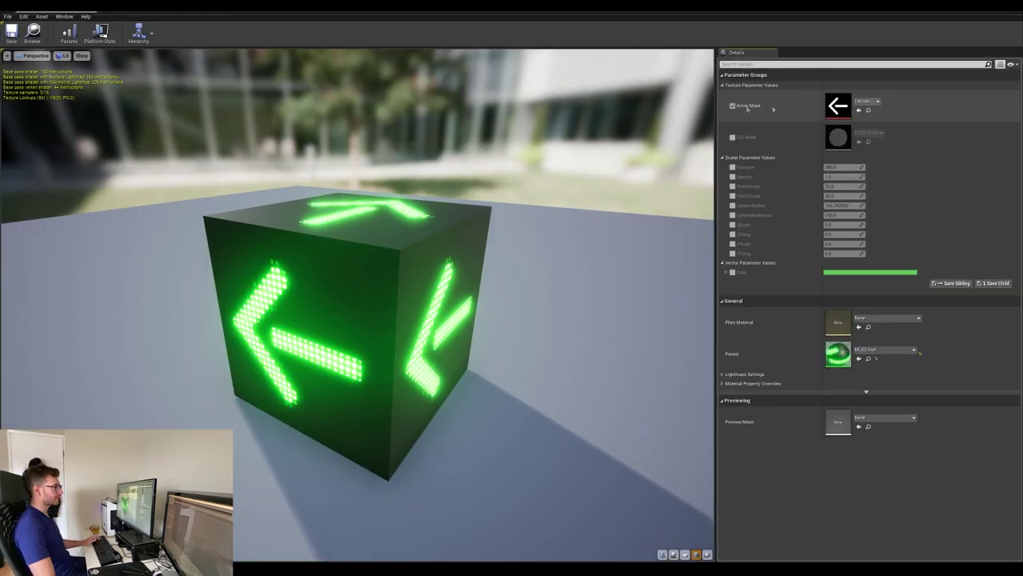
Assign the elephant texture to the new instance's Arrow Mask parameter
{"action": "left_click", "coordinate": [867, 100]}
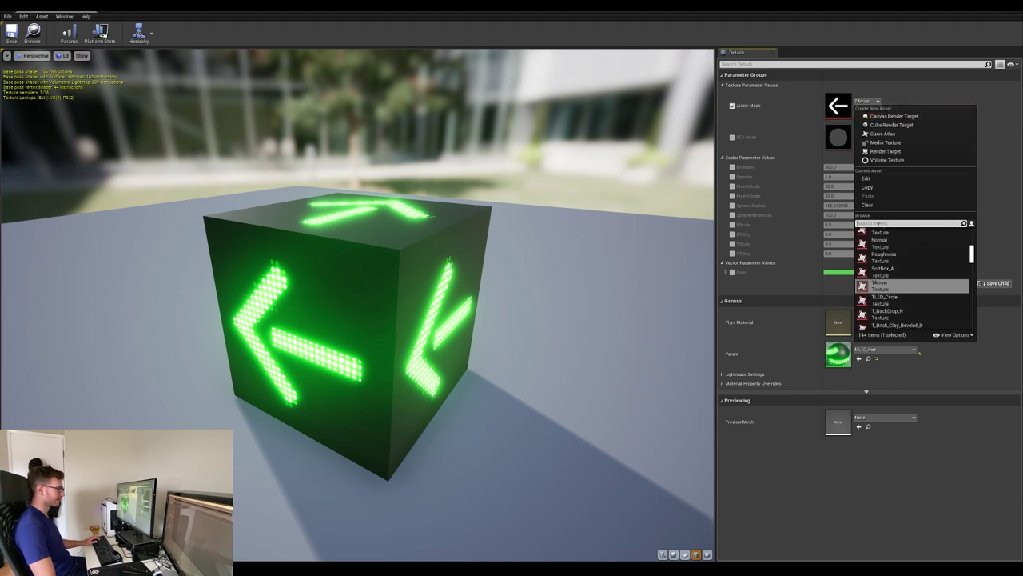
{"action": "type", "text": "eleph"}
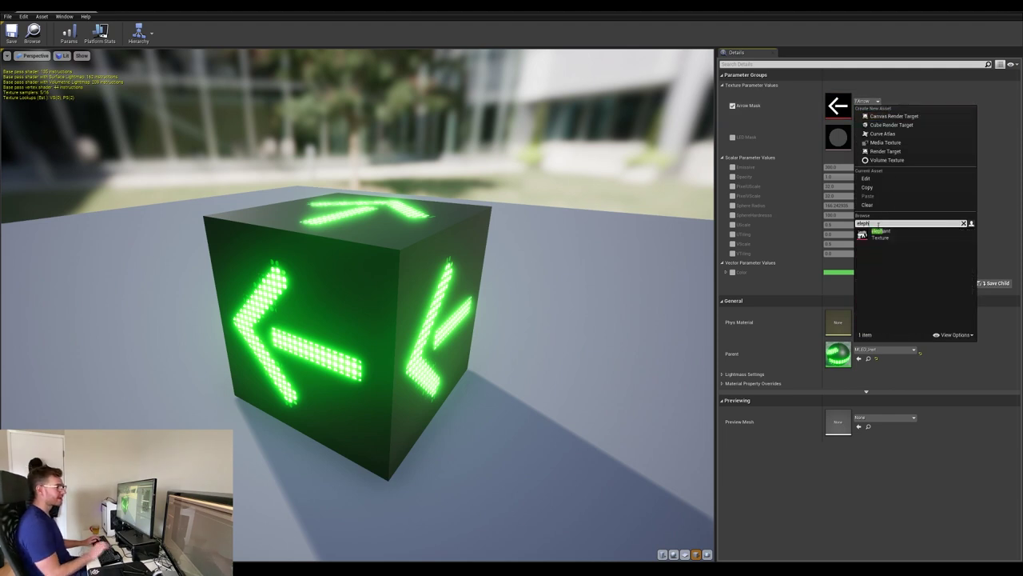
{"action": "left_click", "coordinate": [876, 233]}
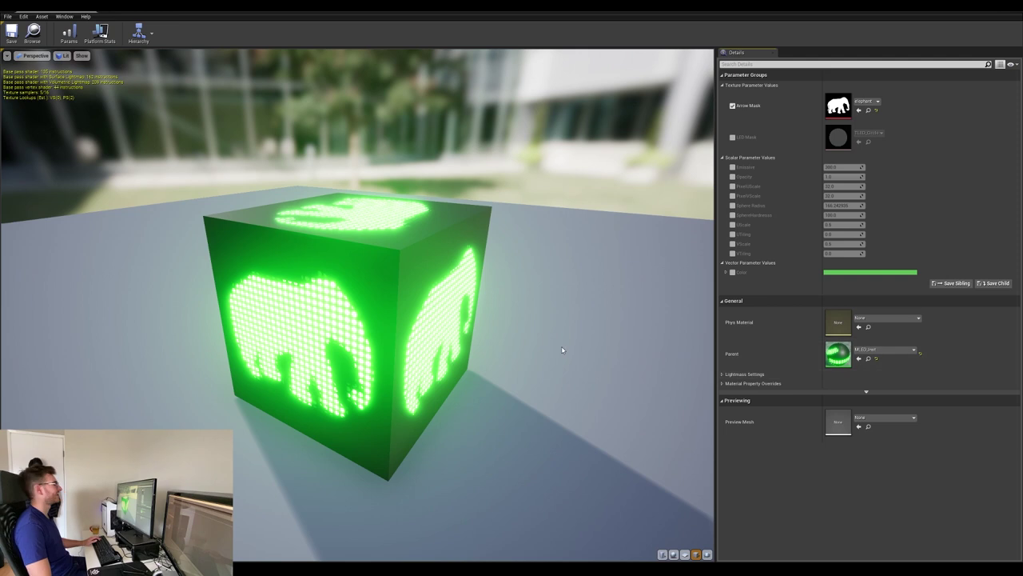
Override the elephant instance's Color parameter with a dark teal of about R 0.026, G 0.188 and B 0.198
{"action": "left_click_drag", "start_coordinate": [562, 350], "coordinate": [700, 348]}
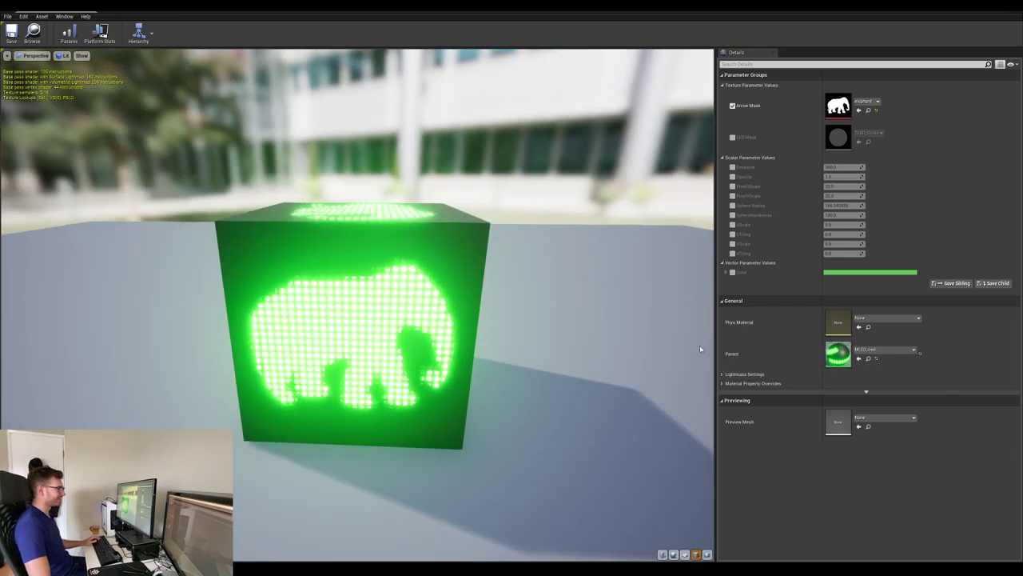
{"action": "left_click", "coordinate": [852, 275]}
{"action": "left_click", "coordinate": [732, 273]}
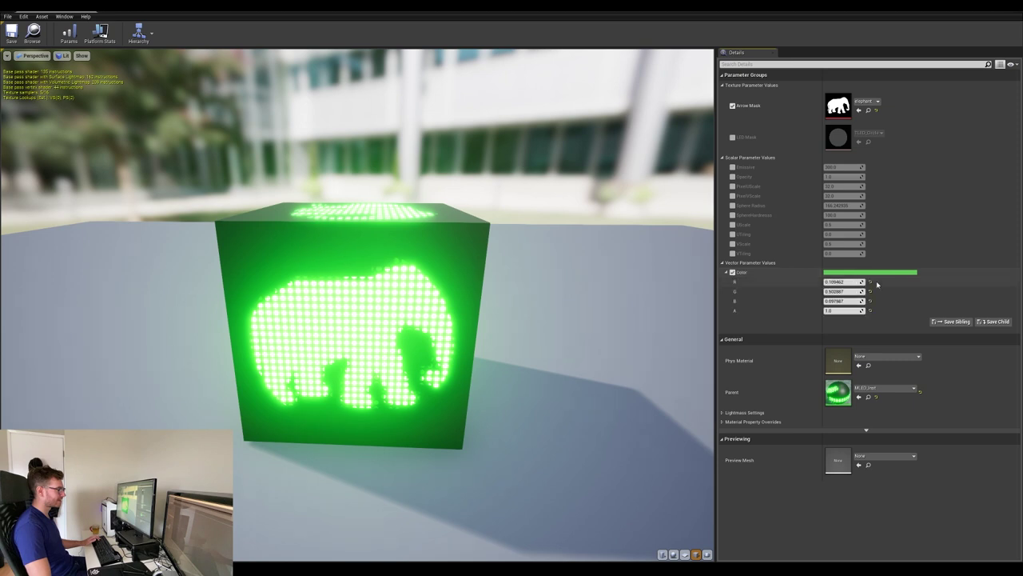
{"action": "left_click", "coordinate": [870, 273]}
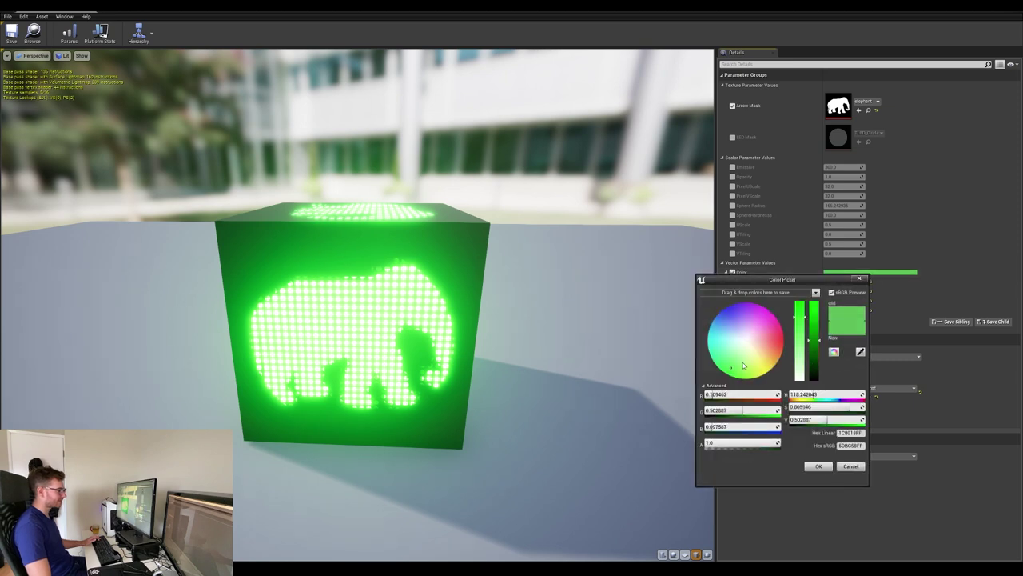
{"action": "left_click_drag", "start_coordinate": [730, 367], "coordinate": [713, 339]}
{"action": "left_click_drag", "start_coordinate": [817, 352], "coordinate": [815, 366]}
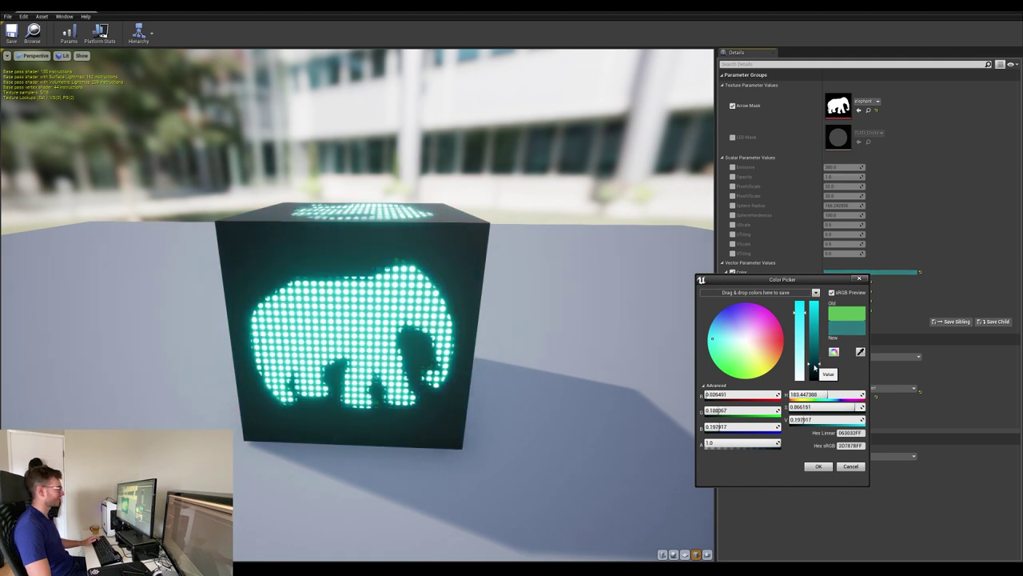
{"action": "left_click", "coordinate": [818, 466]}
{"action": "left_click_drag", "start_coordinate": [655, 372], "coordinate": [563, 385]}
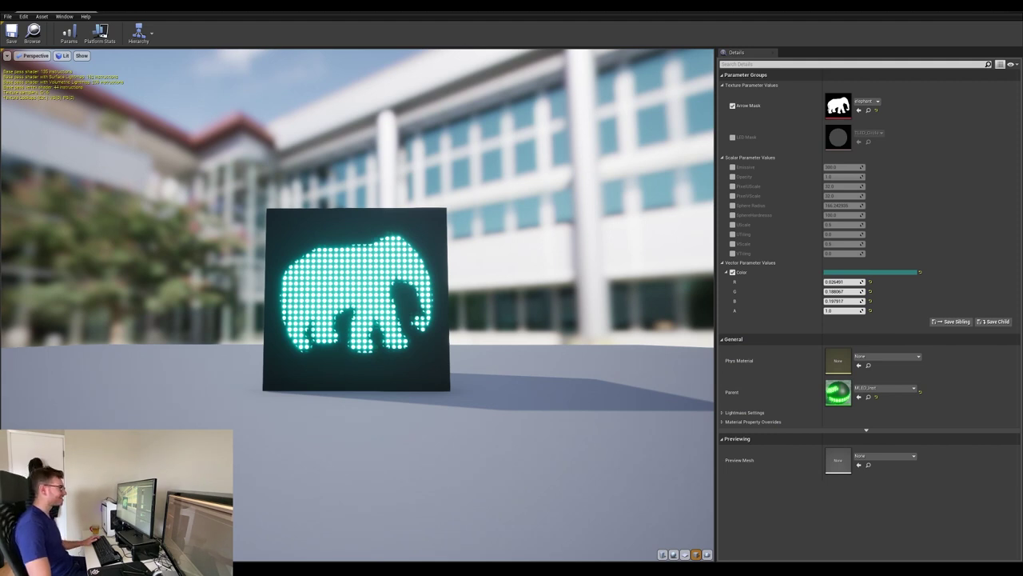
{"action": "left_click_drag", "start_coordinate": [564, 386], "coordinate": [555, 386]}
{"action": "left_click_drag", "start_coordinate": [480, 336], "coordinate": [519, 332]}
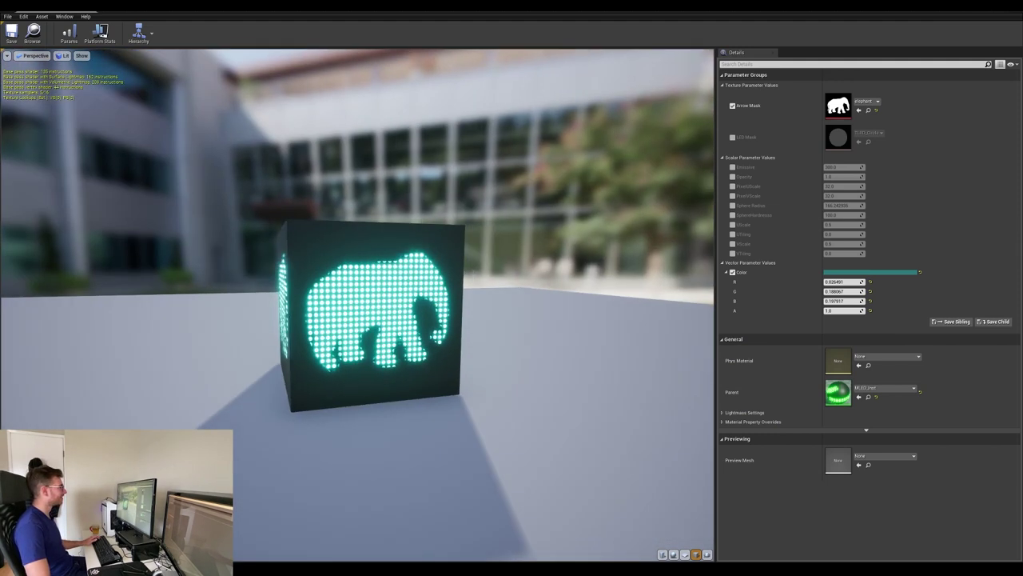
{"action": "left_click_drag", "start_coordinate": [540, 189], "coordinate": [563, 210]}
{"action": "left_click_drag", "start_coordinate": [288, 58], "coordinate": [264, 60]}
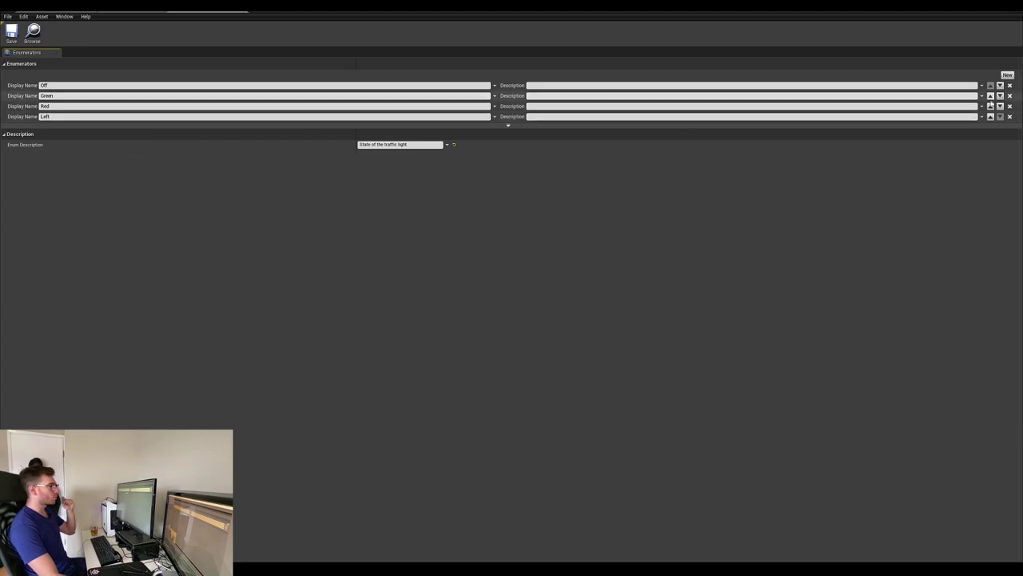
Add an enumerator named Elephant to the traffic light state enumeration
{"action": "left_click", "coordinate": [1009, 76]}
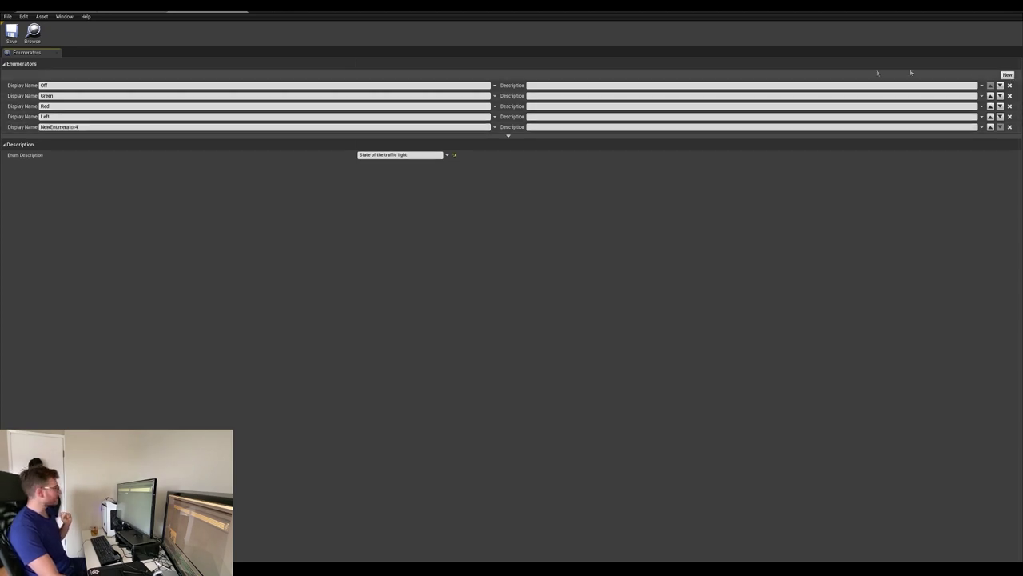
{"action": "left_click", "coordinate": [420, 127]}
{"action": "type", "text": "E"}
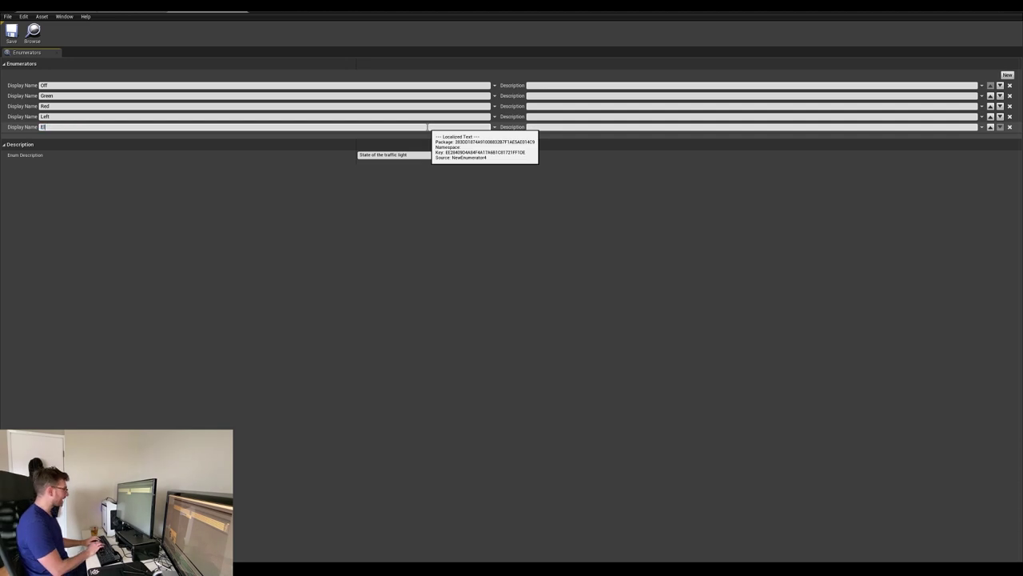
{"action": "type", "text": "lephant"}
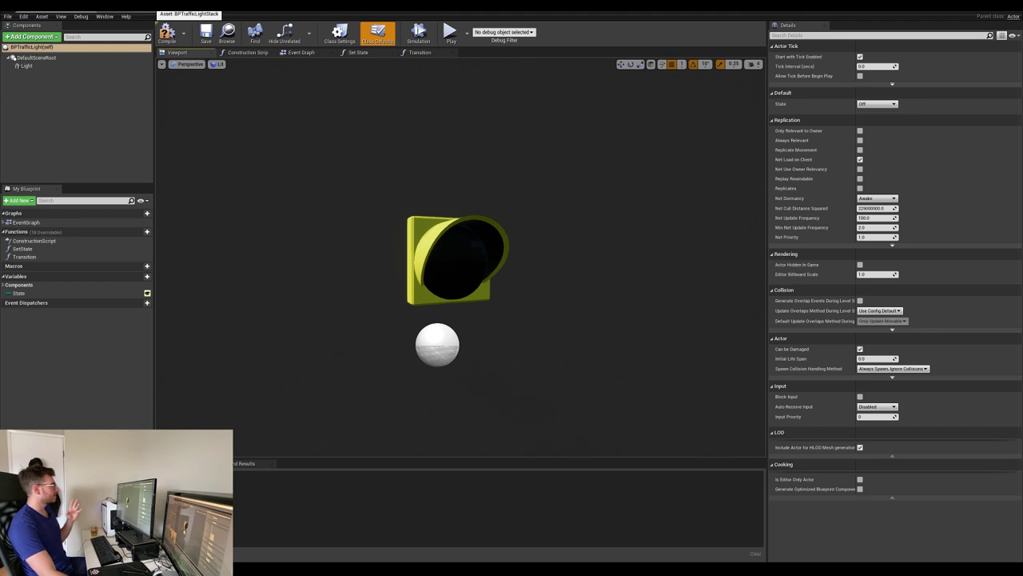
Examine how Event BeginPlay passes the State variable to Set State in the BPTrafficLight blueprint's Event Graph
{"action": "left_click", "coordinate": [185, 4]}
{"action": "left_click", "coordinate": [177, 52]}
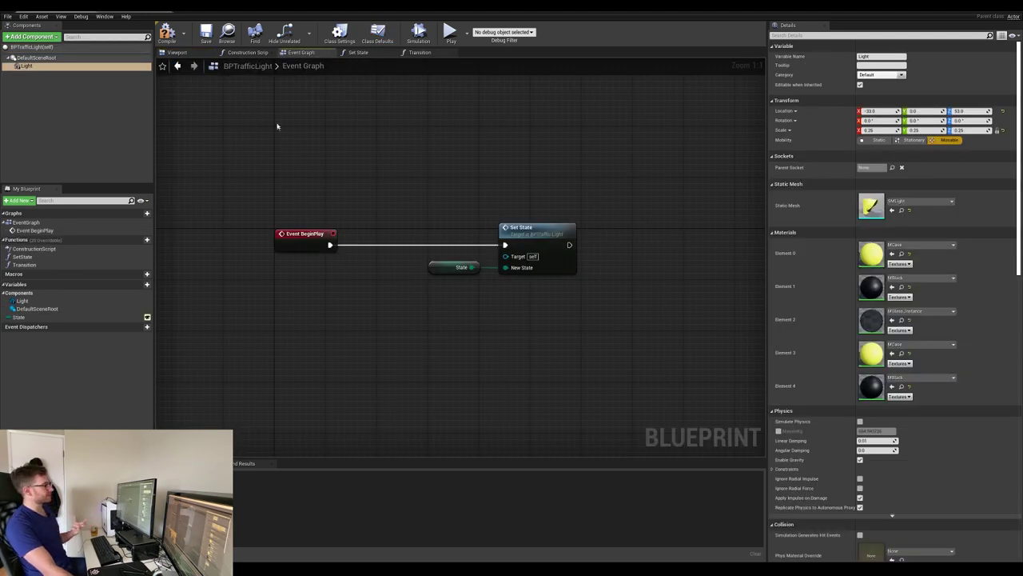
{"action": "left_click_drag", "start_coordinate": [277, 126], "coordinate": [613, 350]}
{"action": "left_click", "coordinate": [590, 333]}
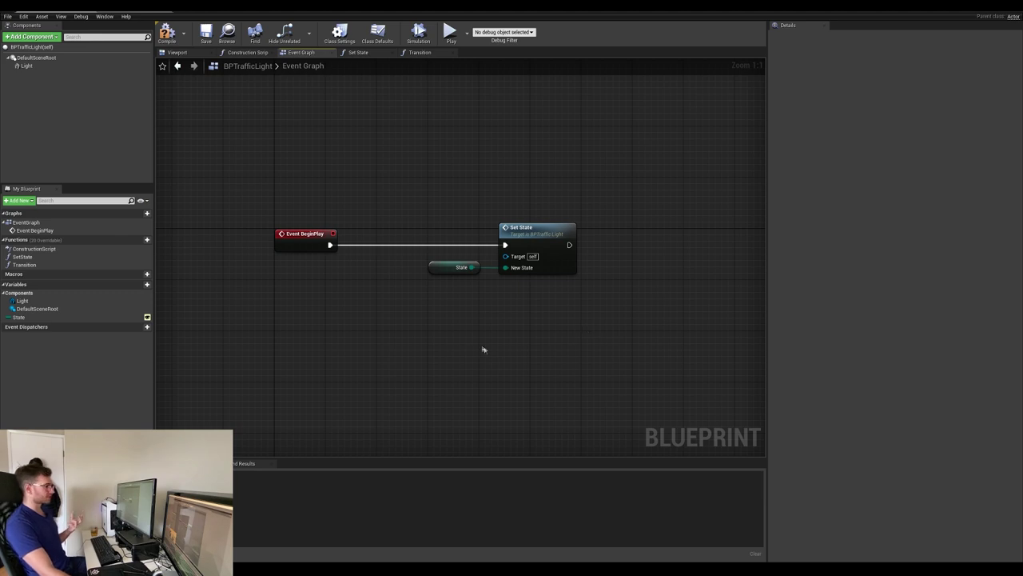
{"action": "left_click", "coordinate": [296, 242]}
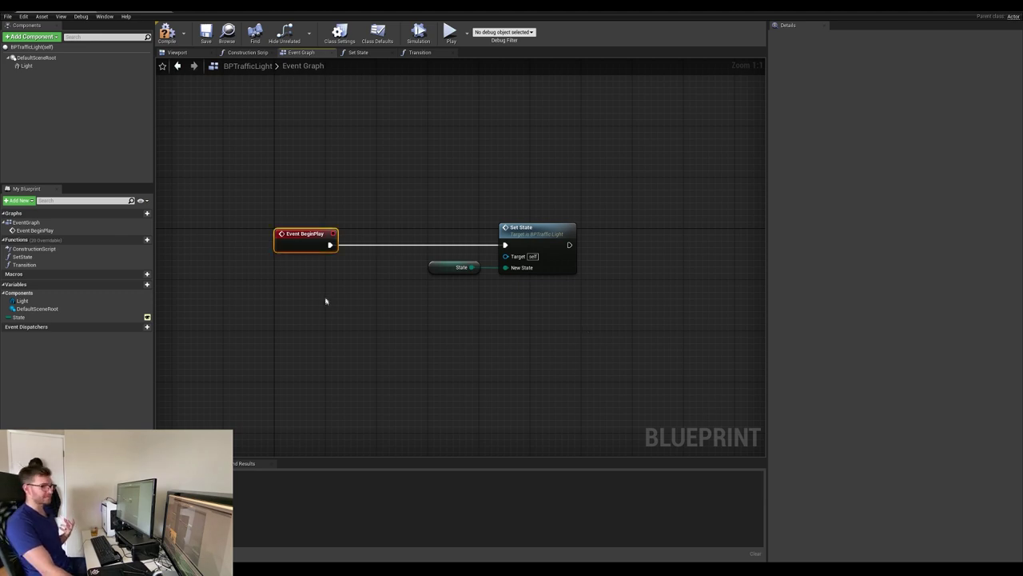
{"action": "left_click", "coordinate": [328, 312]}
{"action": "left_click", "coordinate": [294, 243]}
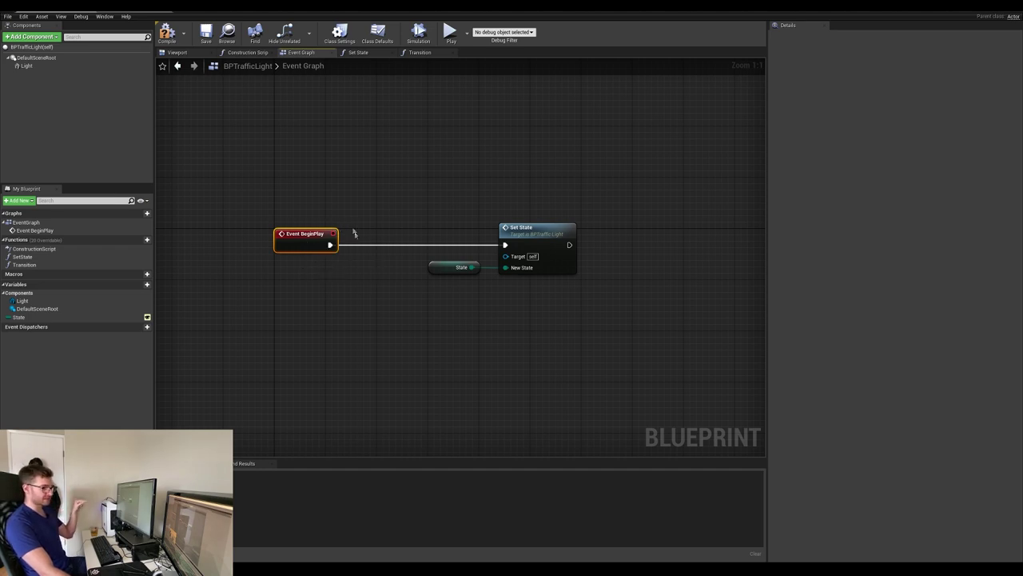
{"action": "left_click_drag", "start_coordinate": [266, 171], "coordinate": [563, 297]}
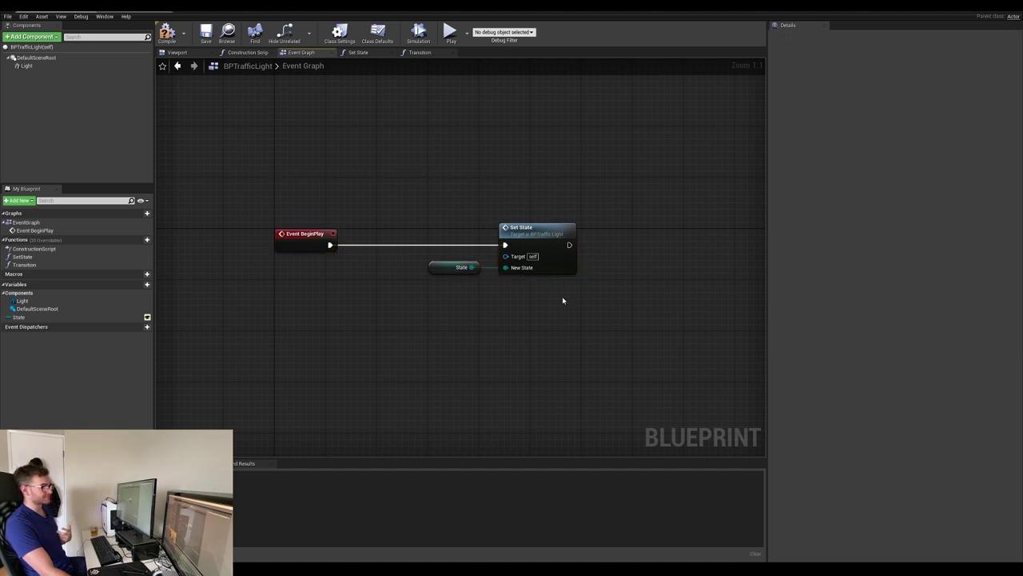
{"action": "left_click", "coordinate": [319, 243]}
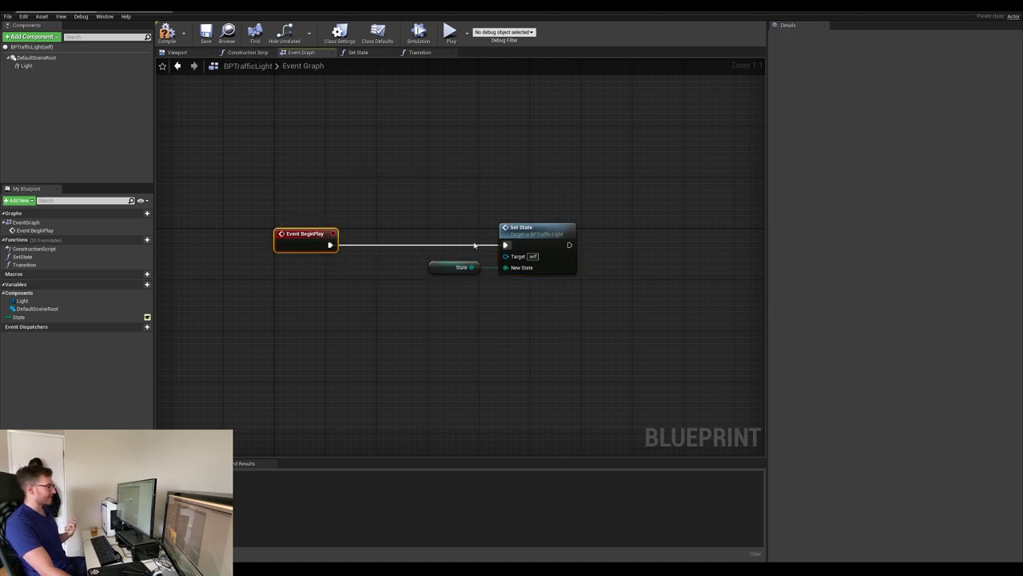
{"action": "left_click", "coordinate": [531, 234]}
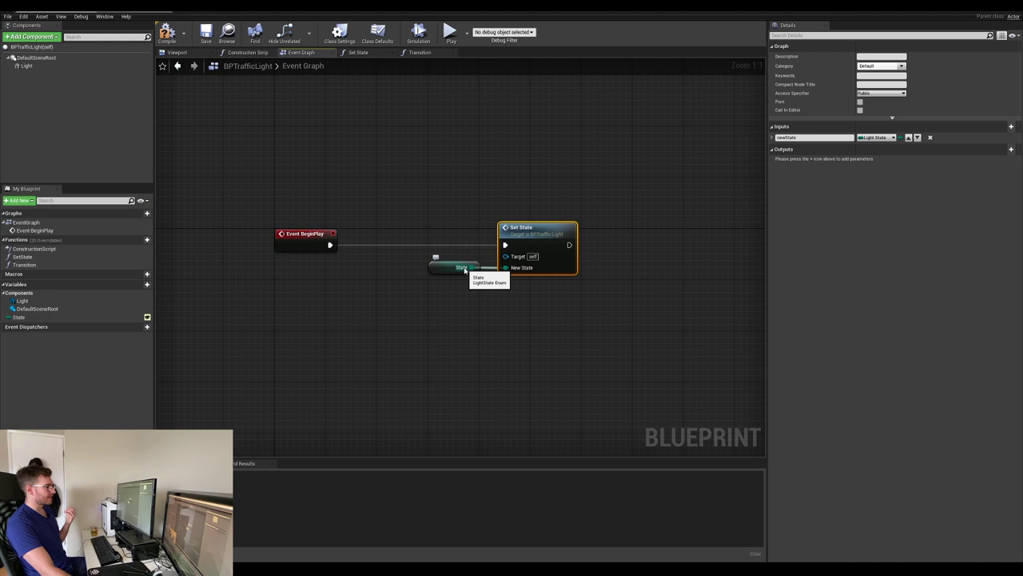
Open the Set State function and examine how it stores the new state and calls Transition
{"action": "double_click", "coordinate": [532, 240]}
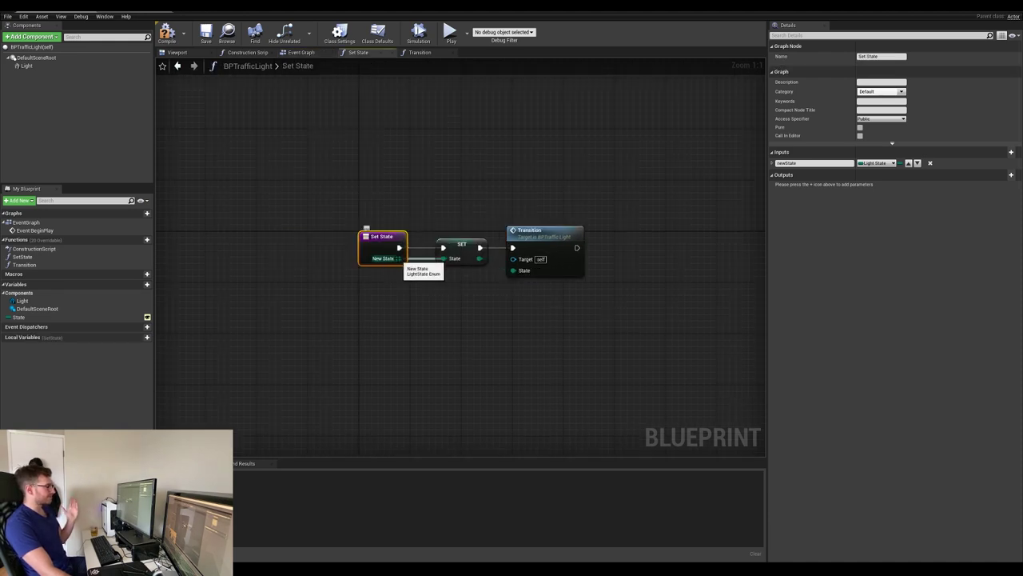
{"action": "left_click", "coordinate": [452, 257]}
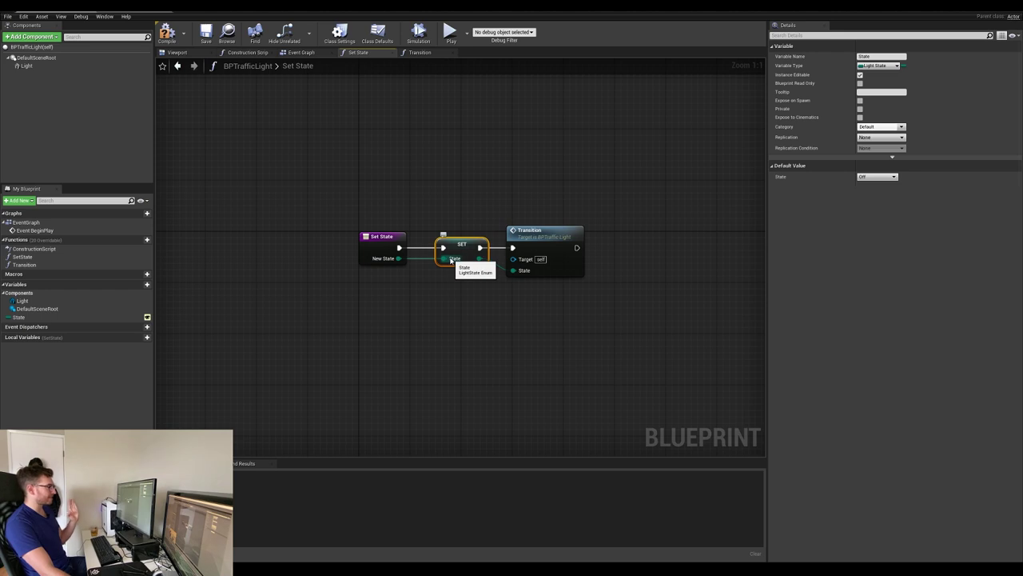
{"action": "left_click", "coordinate": [18, 318]}
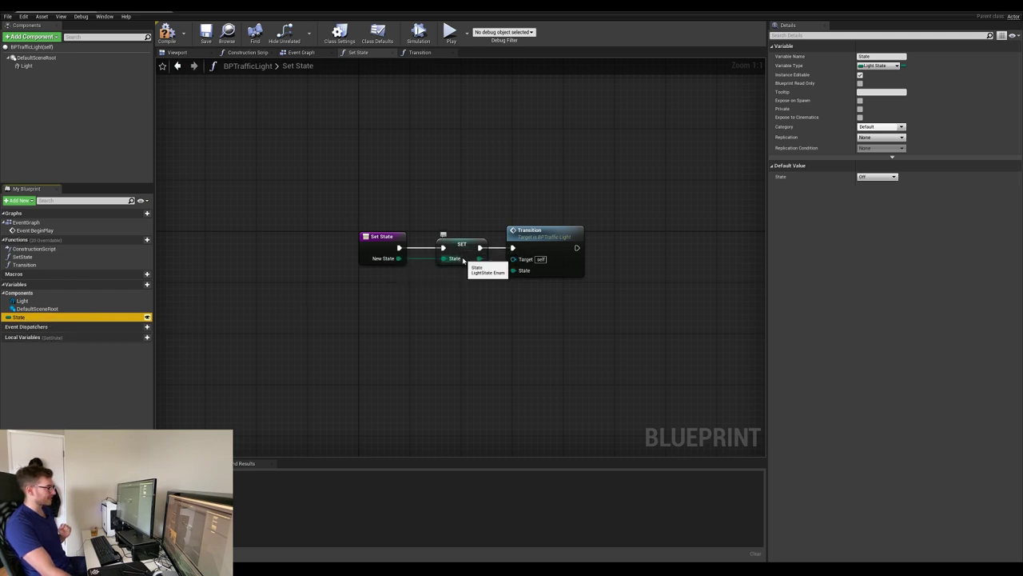
{"action": "left_click", "coordinate": [550, 231]}
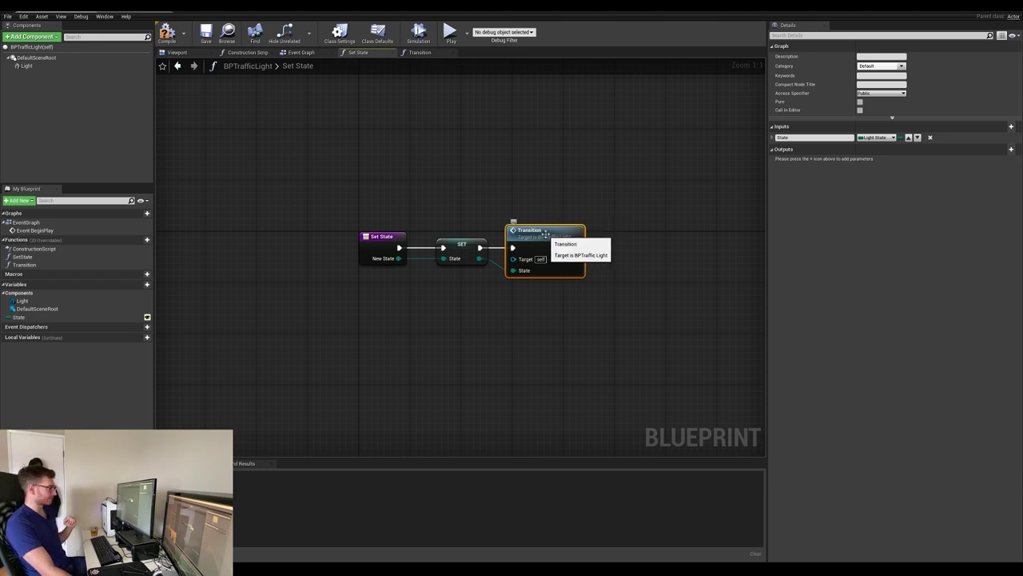
Open the Transition function and examine how Switch on LightState routes each state to its Set Material node
{"action": "double_click", "coordinate": [546, 233]}
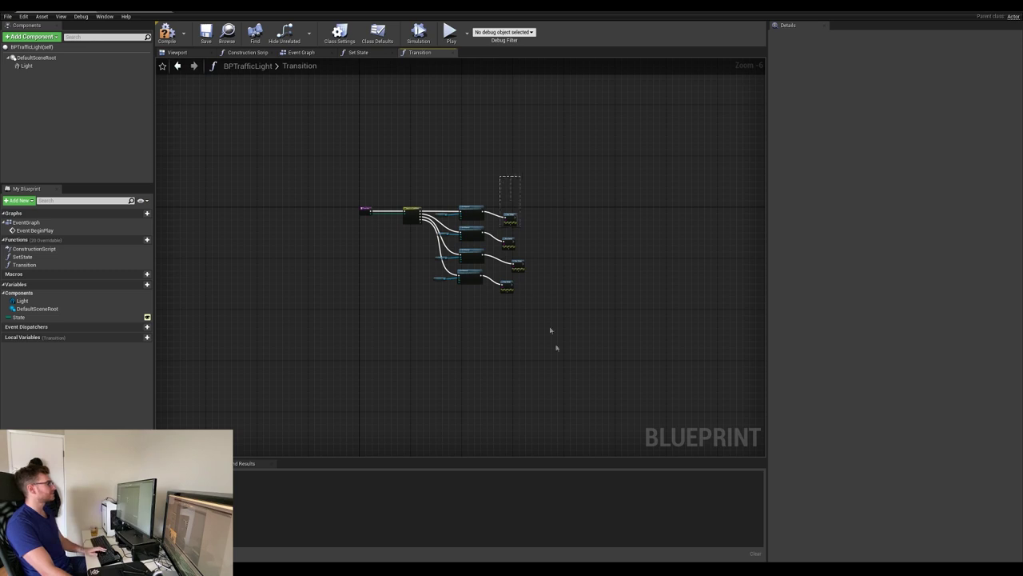
{"action": "scroll", "coordinate": [486, 226], "scroll_direction": "up", "scroll_amount": 4}
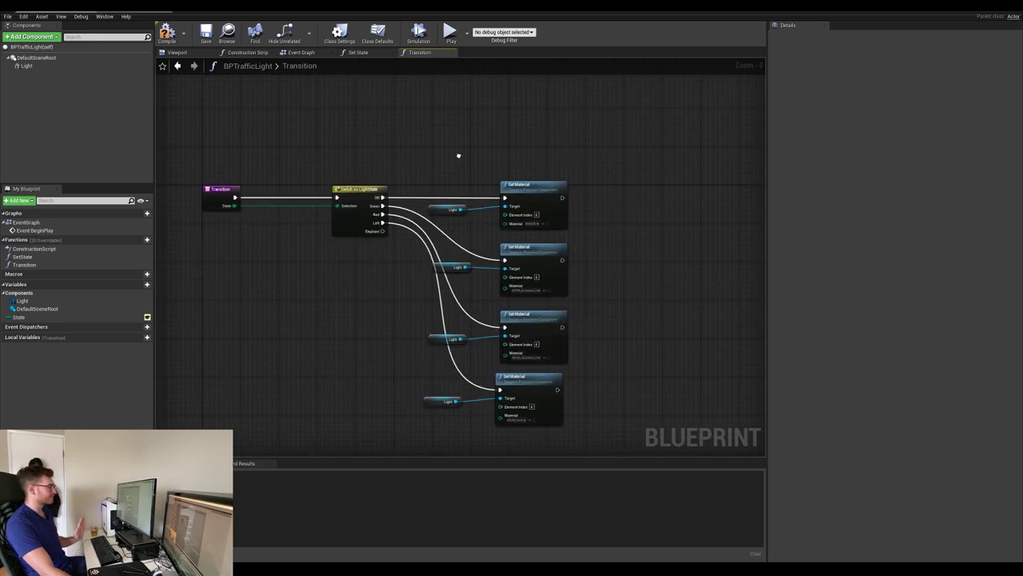
{"action": "left_click", "coordinate": [238, 211]}
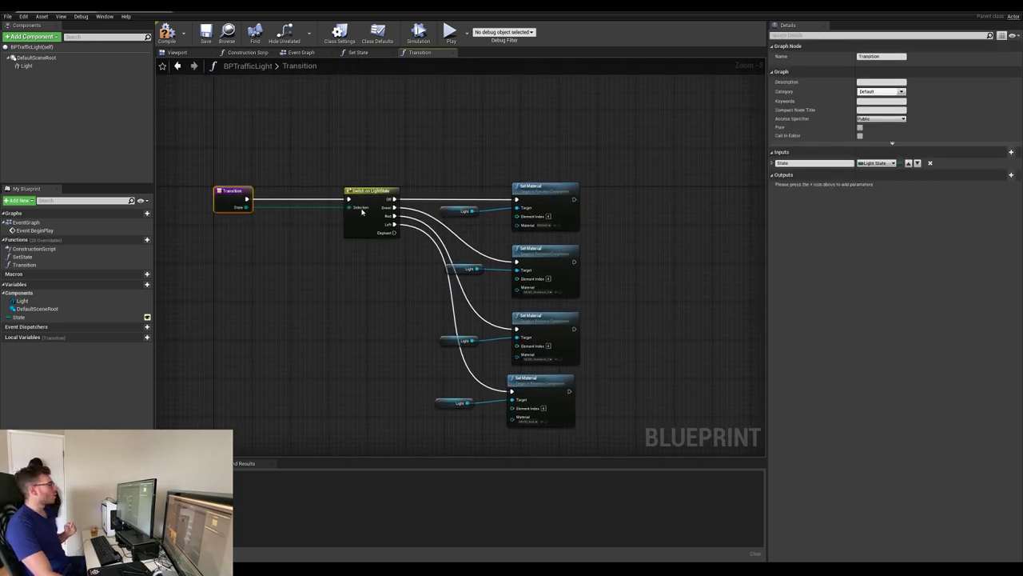
{"action": "scroll", "coordinate": [344, 220], "scroll_direction": "up", "scroll_amount": 1}
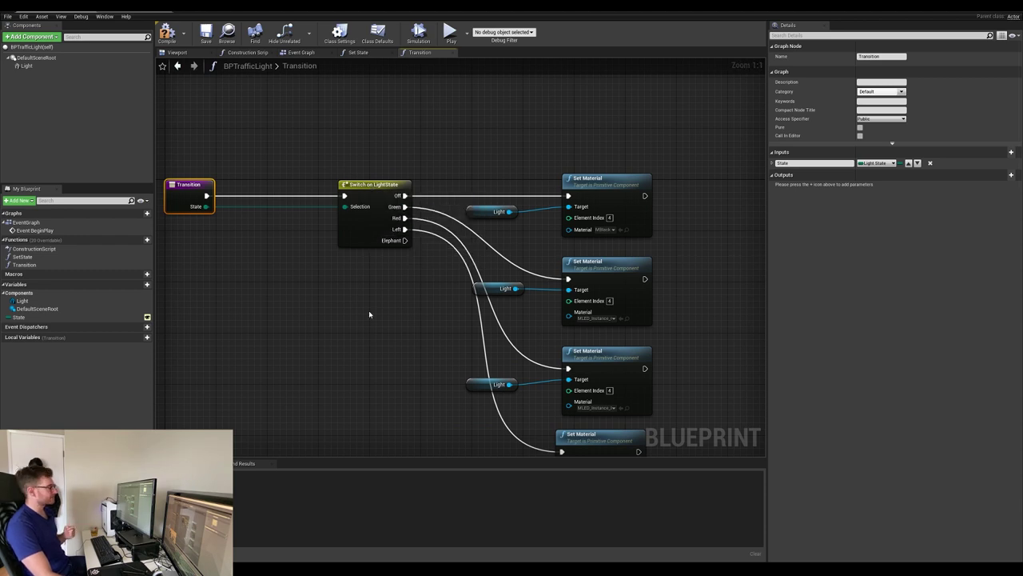
{"action": "left_click", "coordinate": [368, 190]}
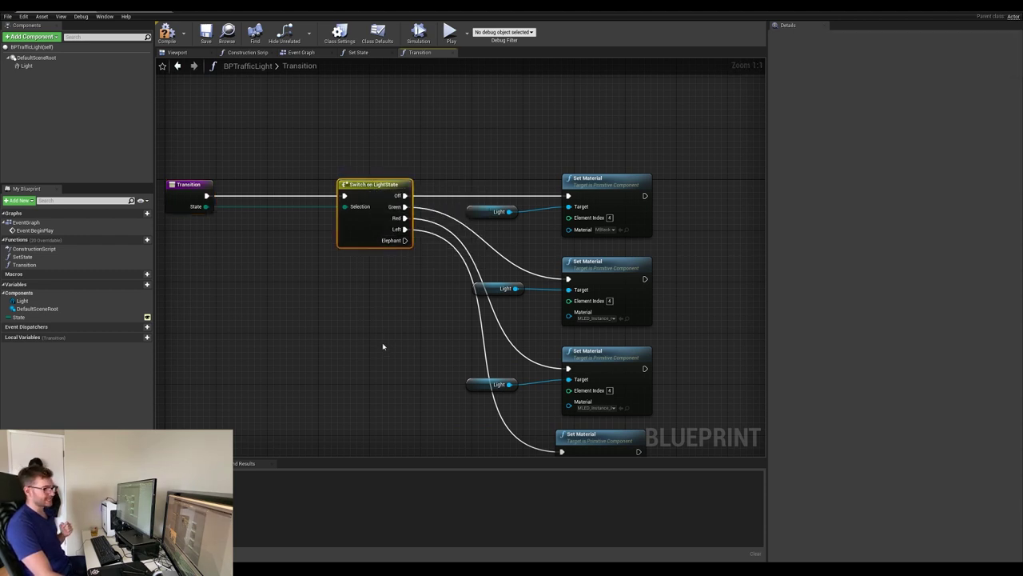
{"action": "right_click_drag", "start_coordinate": [384, 330], "coordinate": [317, 307]}
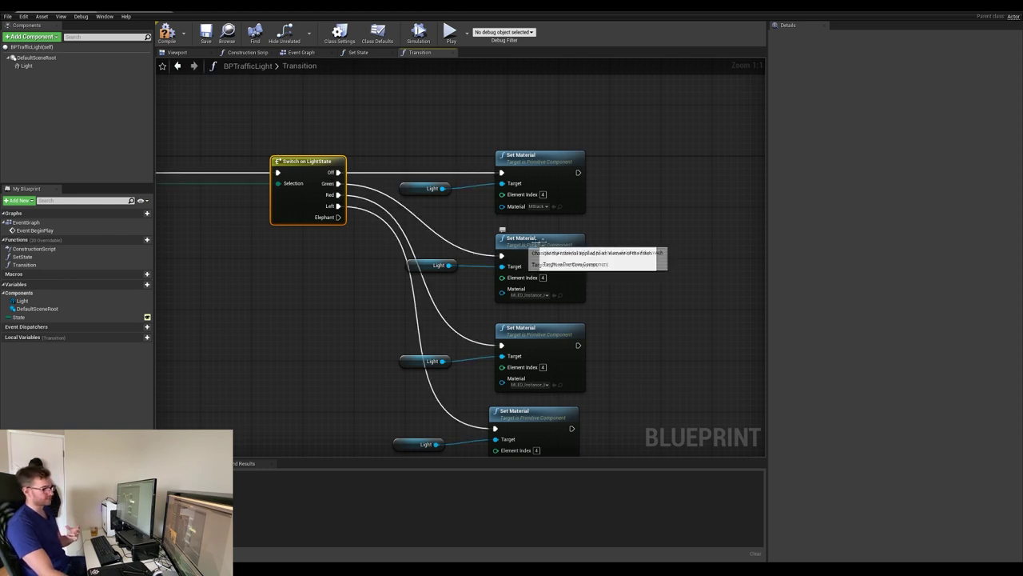
{"action": "left_click", "coordinate": [667, 237]}
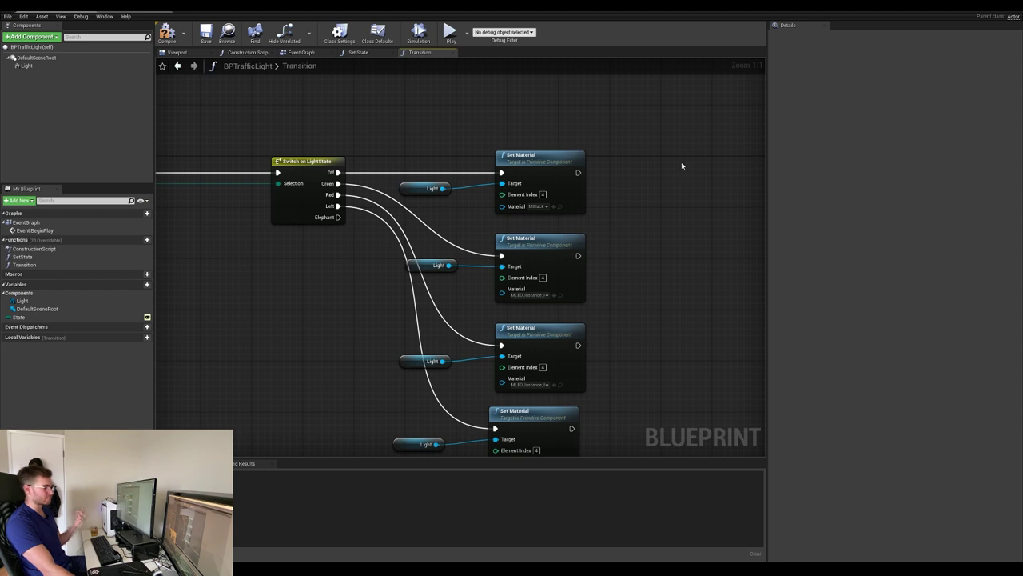
{"action": "right_click_drag", "start_coordinate": [637, 245], "coordinate": [629, 229]}
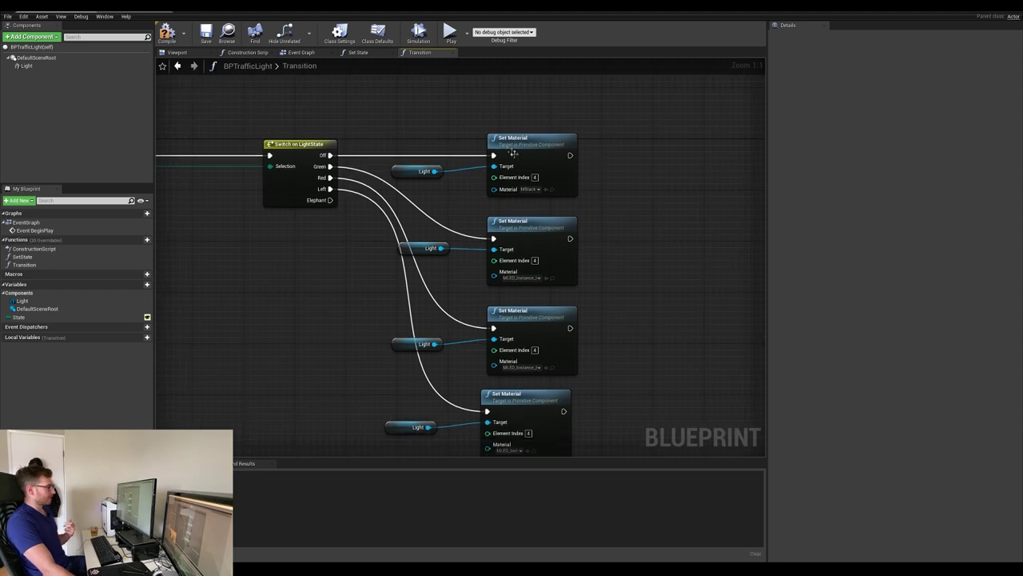
{"action": "left_click", "coordinate": [561, 141]}
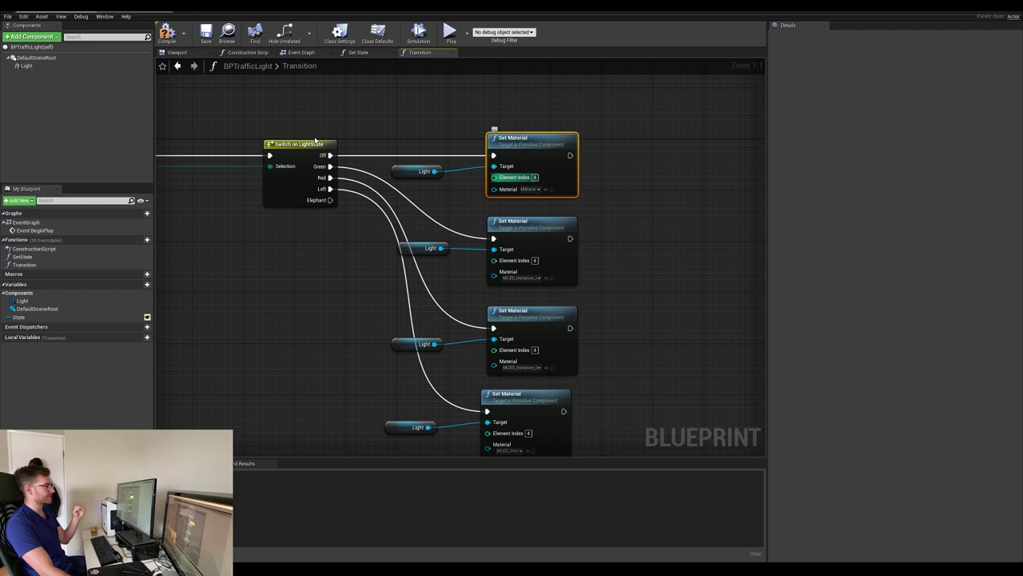
Assign the MLED_Inst_Elephant material instance to Element 4 of the Light component
{"action": "left_click", "coordinate": [178, 53]}
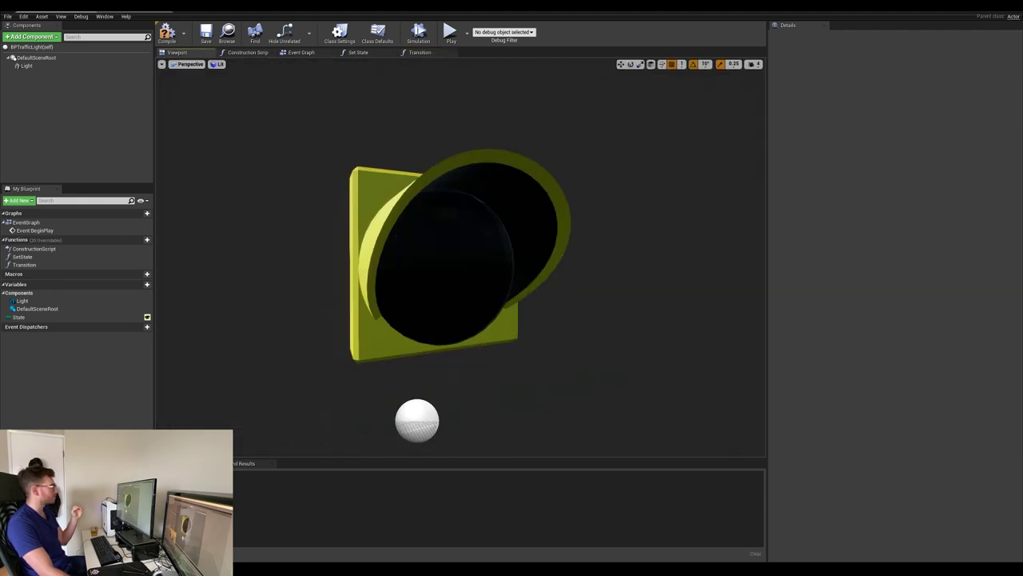
{"action": "left_click", "coordinate": [401, 183]}
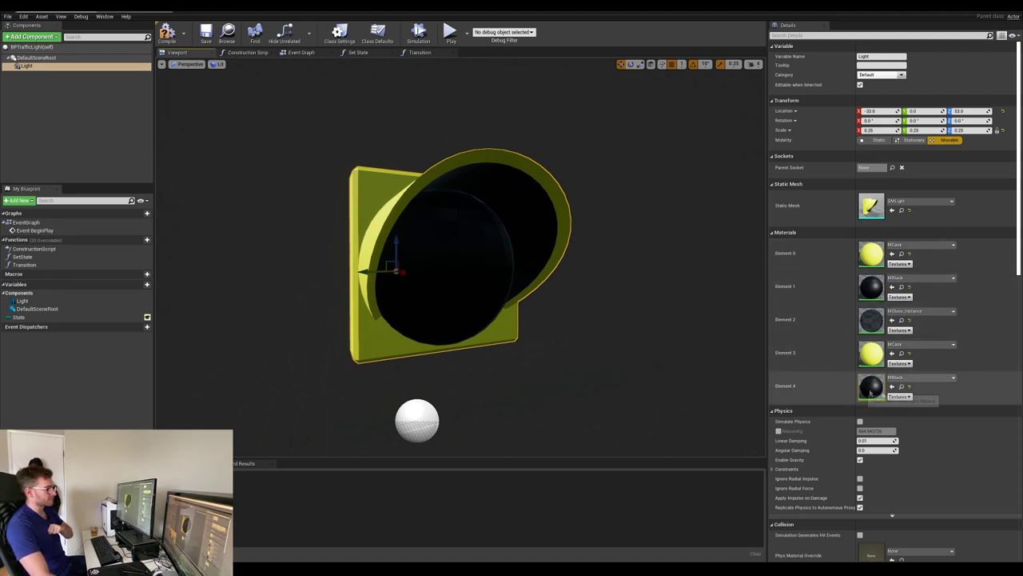
{"action": "left_click", "coordinate": [919, 377]}
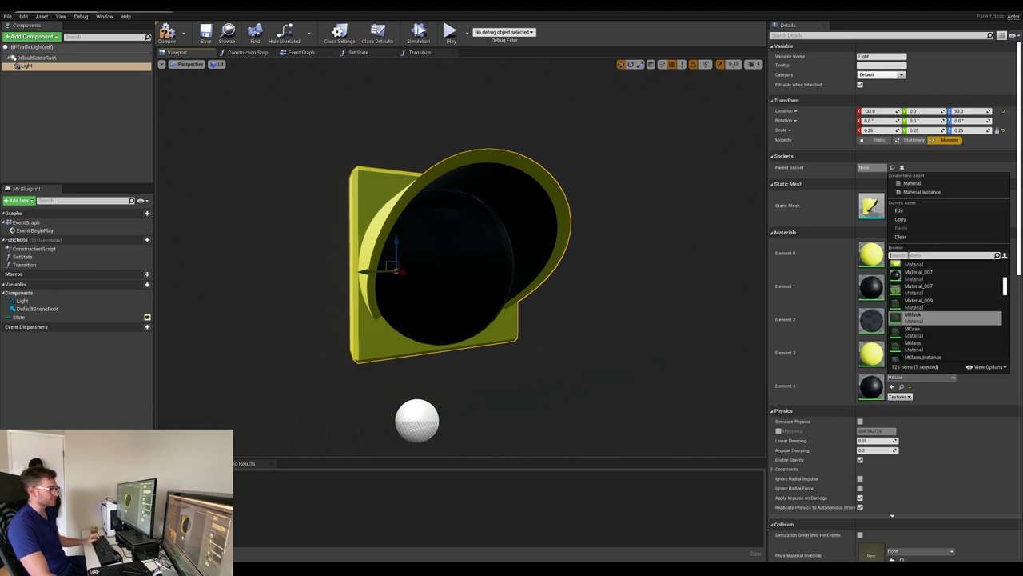
{"action": "type", "text": "eleph"}
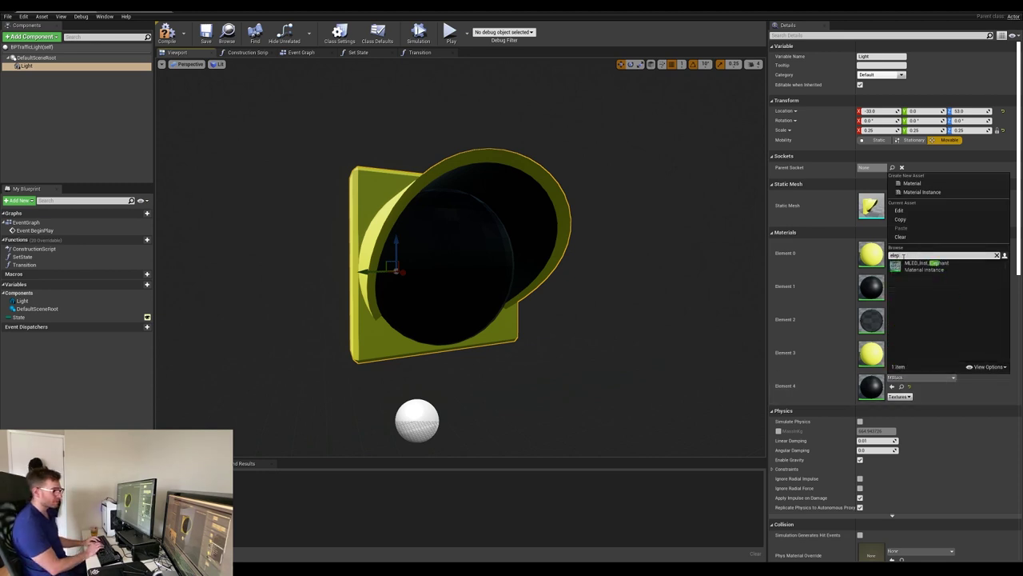
{"action": "left_click", "coordinate": [914, 269]}
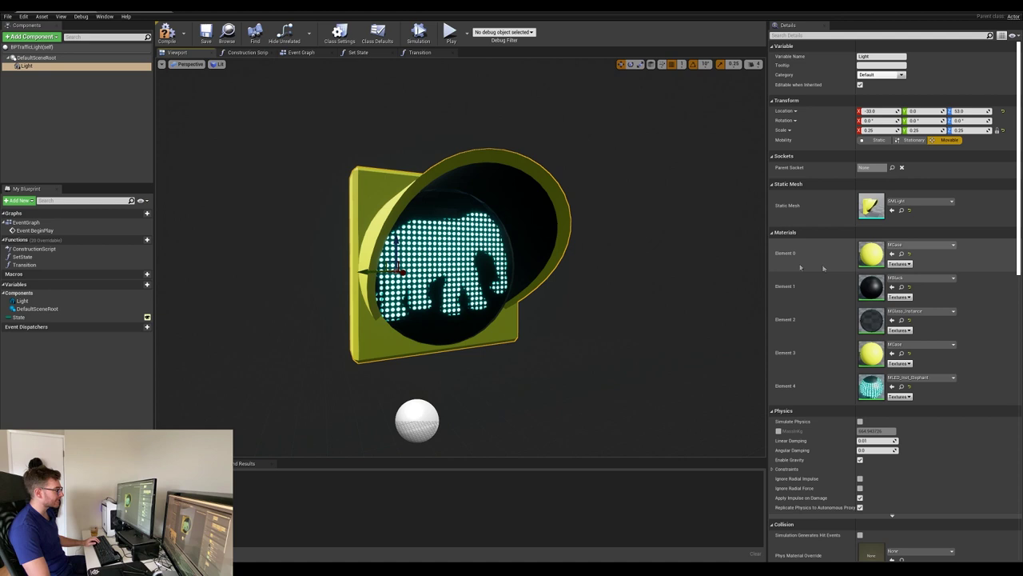
In the Transition function, duplicate the lowest Set Material node with its Light reference and connect the switch's Elephant output to the copy
{"action": "left_click_drag", "start_coordinate": [670, 232], "coordinate": [512, 240], "text": "alt"}
{"action": "left_click", "coordinate": [419, 52]}
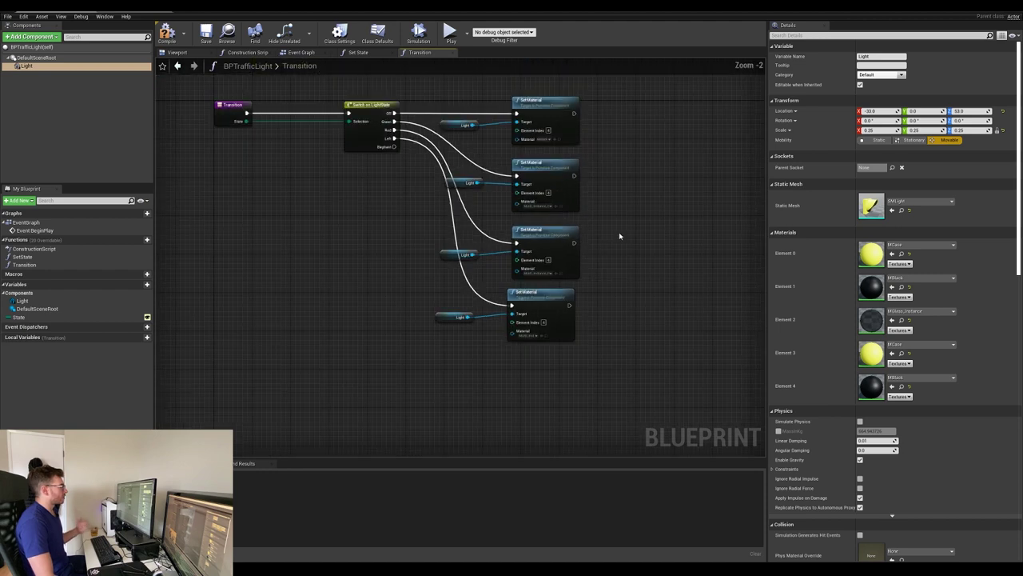
{"action": "left_click_drag", "start_coordinate": [411, 286], "coordinate": [525, 367]}
{"action": "key", "text": "ctrl+c"}
{"action": "key", "text": "ctrl+v"}
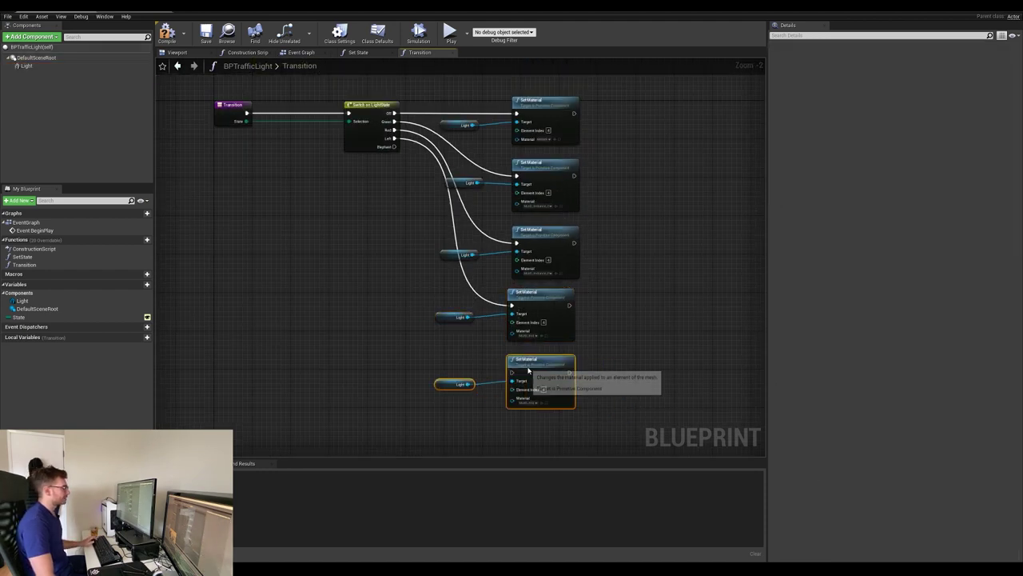
{"action": "left_click", "coordinate": [423, 341]}
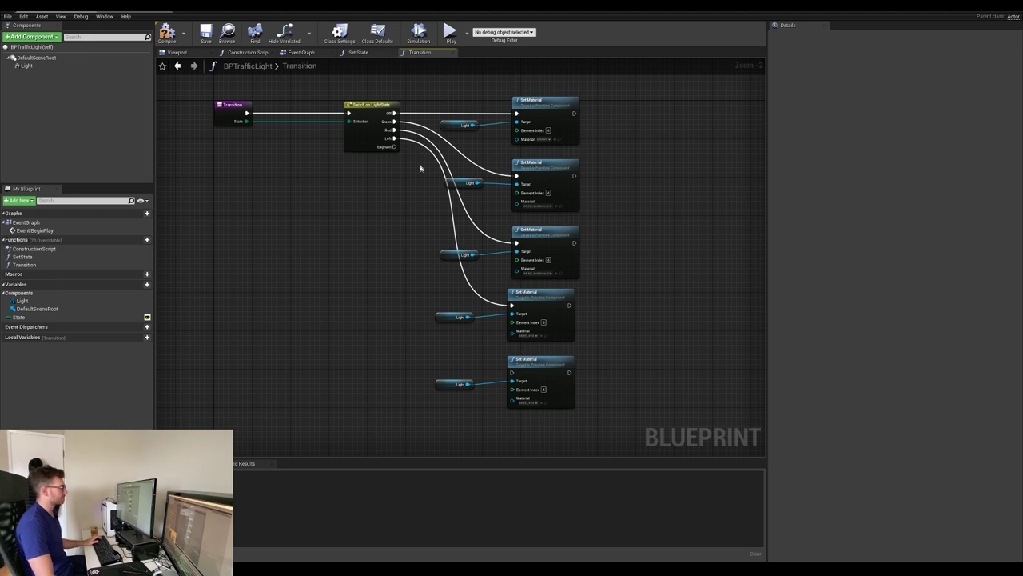
{"action": "scroll", "coordinate": [464, 370], "scroll_direction": "down", "scroll_amount": 1}
{"action": "left_click_drag", "start_coordinate": [394, 146], "coordinate": [472, 400]}
Assign MLED_Inst_Elephant as the new Set Material node's material and compile the BPTrafficLight blueprint
{"action": "scroll", "coordinate": [488, 431], "scroll_direction": "up", "scroll_amount": 3}
{"action": "left_click", "coordinate": [501, 426]}
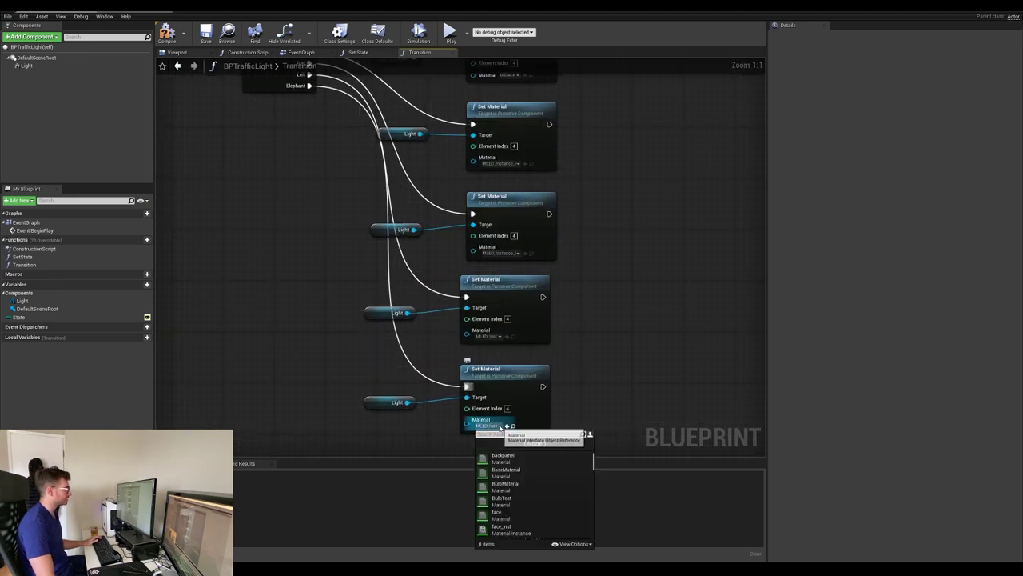
{"action": "type", "text": "mled"}
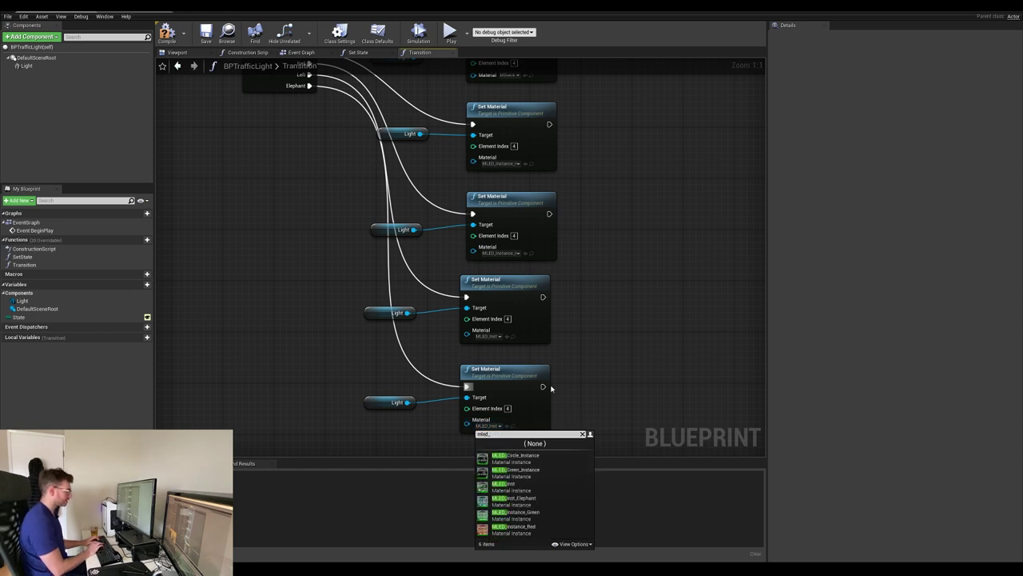
{"action": "type", "text": "_in"}
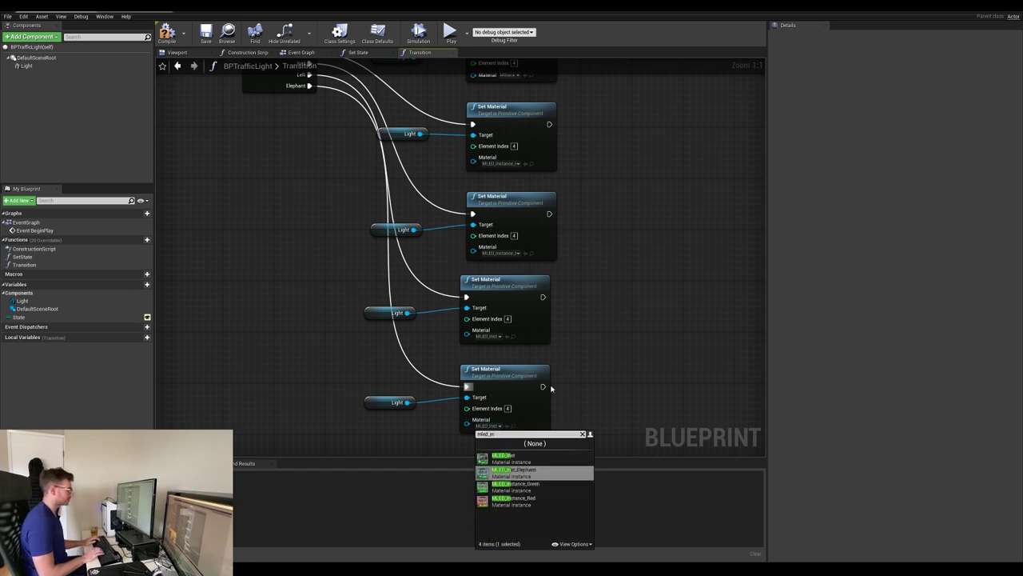
{"action": "key", "text": "Return"}
{"action": "left_click", "coordinate": [170, 35]}
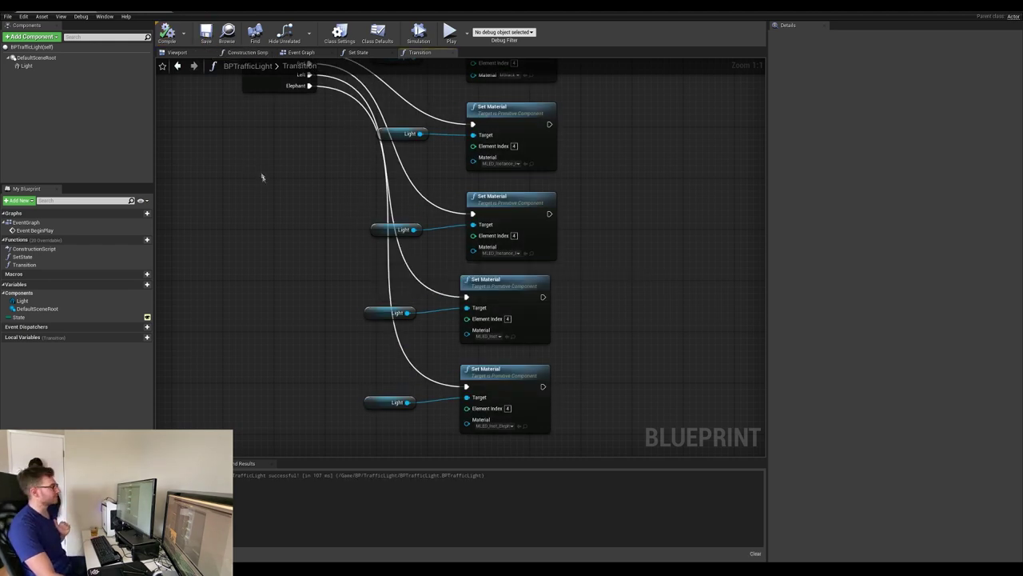
Switch to the BPTrafficLightStack blueprint and inspect its Bottom and Top child actor components in the viewport
{"action": "scroll", "coordinate": [262, 177], "scroll_direction": "down", "scroll_amount": 5}
{"action": "right_click_drag", "start_coordinate": [277, 235], "coordinate": [389, 249]}
{"action": "scroll", "coordinate": [402, 266], "scroll_direction": "up", "scroll_amount": 2}
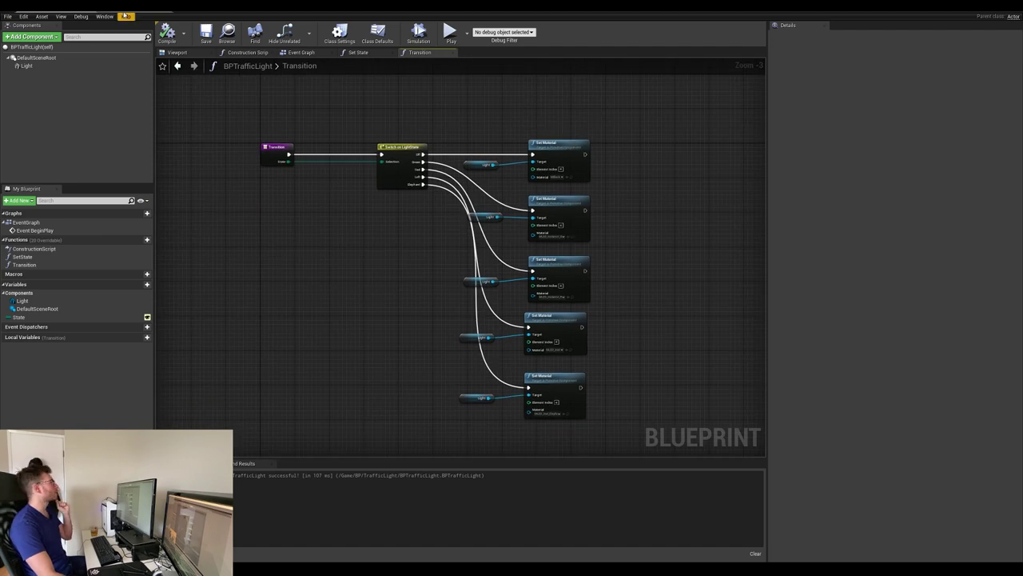
{"action": "left_click", "coordinate": [126, 8]}
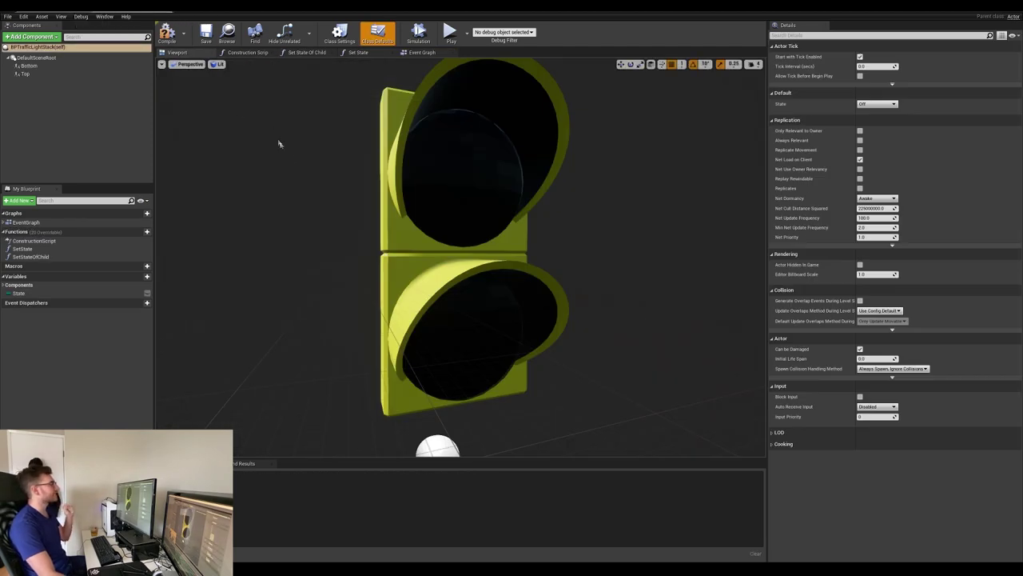
{"action": "left_click", "coordinate": [24, 73]}
{"action": "left_click", "coordinate": [32, 67]}
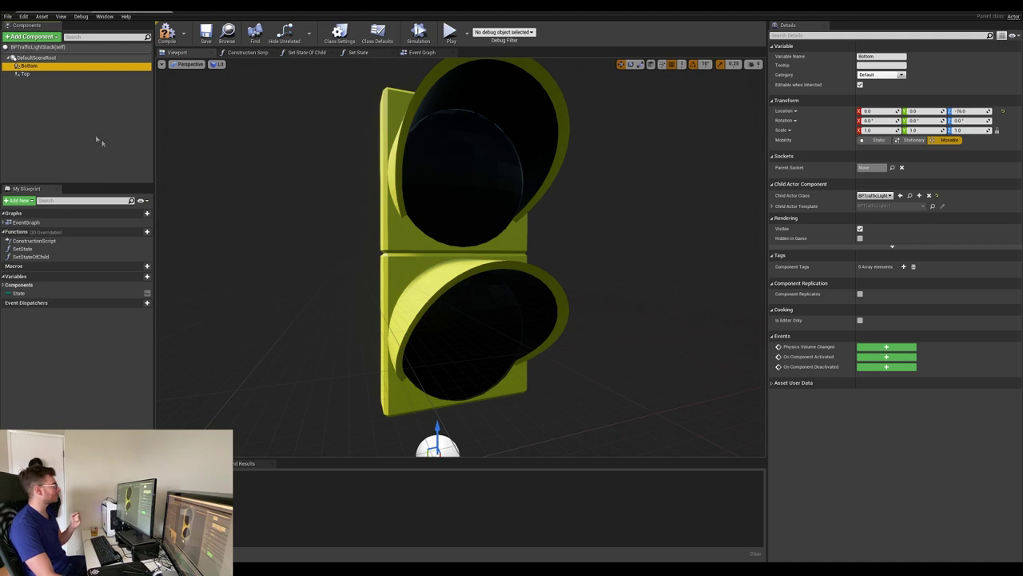
{"action": "left_click", "coordinate": [25, 74]}
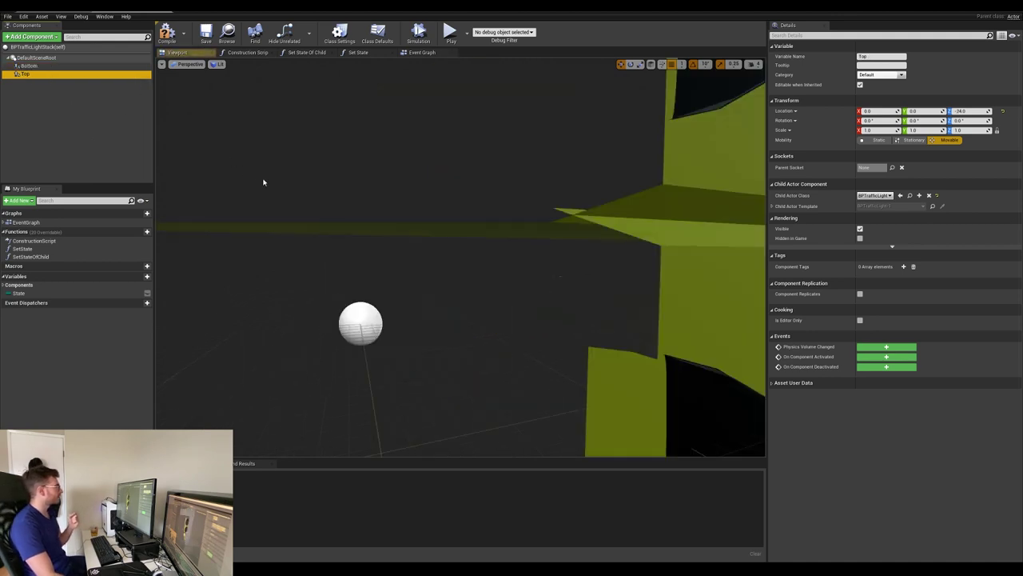
{"action": "key", "text": "f"}
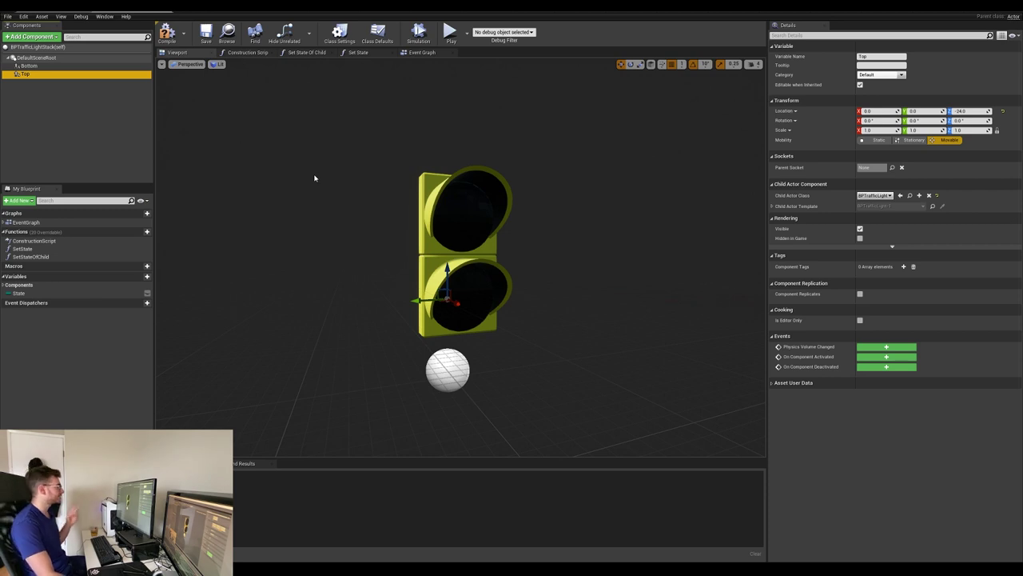
Check the stack's Event Graph, open its Set State function, and examine how each LightState sets the Bottom and Top children
{"action": "left_click", "coordinate": [422, 52]}
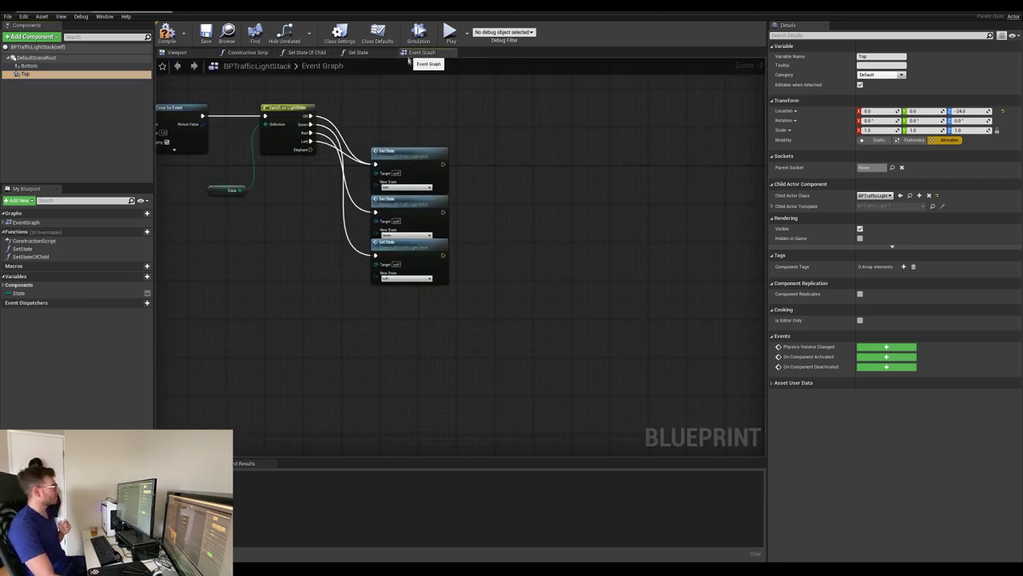
{"action": "scroll", "coordinate": [469, 126], "scroll_direction": "up", "scroll_amount": 3}
{"action": "left_click", "coordinate": [54, 248]}
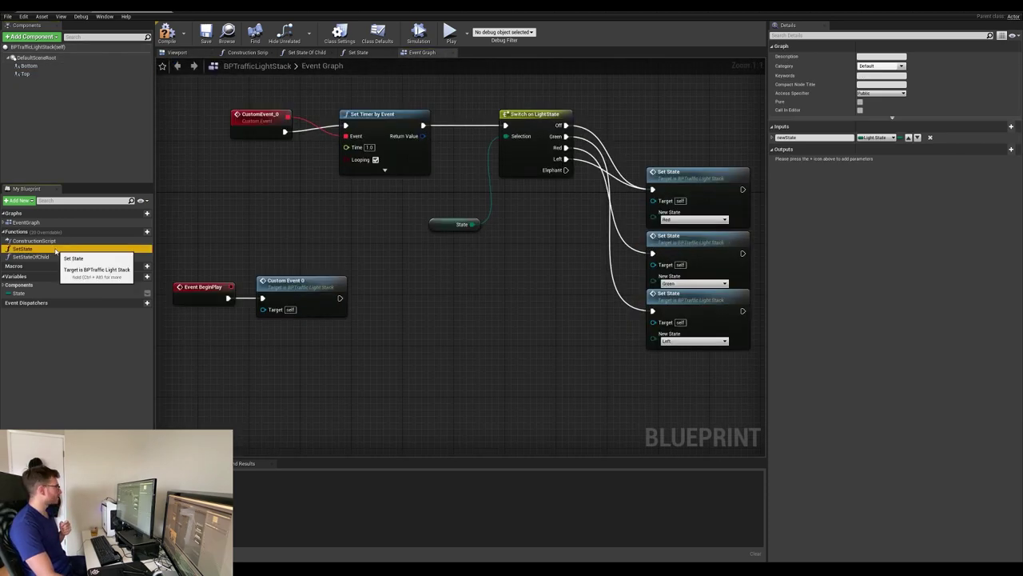
{"action": "double_click", "coordinate": [55, 249]}
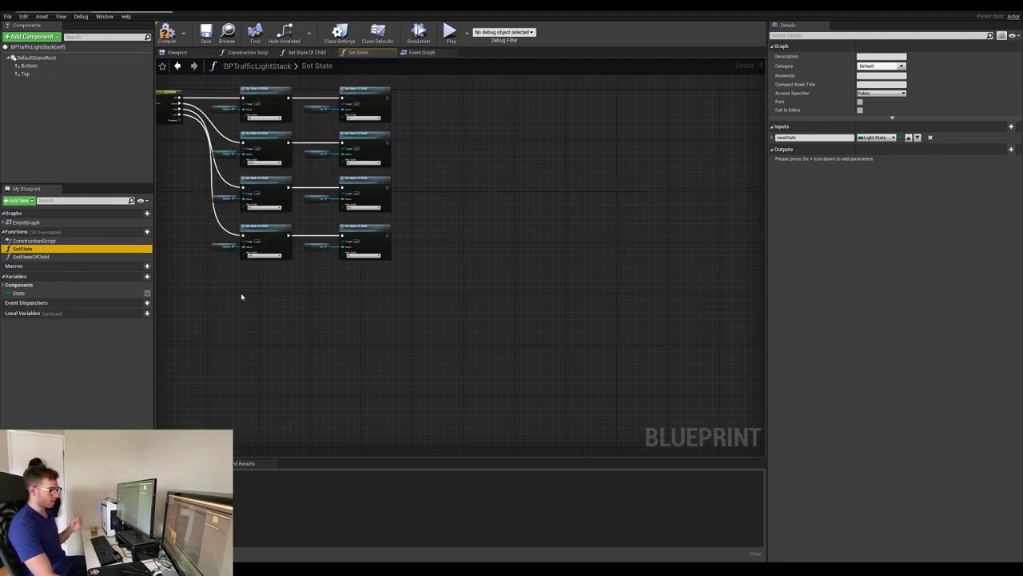
{"action": "right_click_drag", "start_coordinate": [184, 176], "coordinate": [381, 254]}
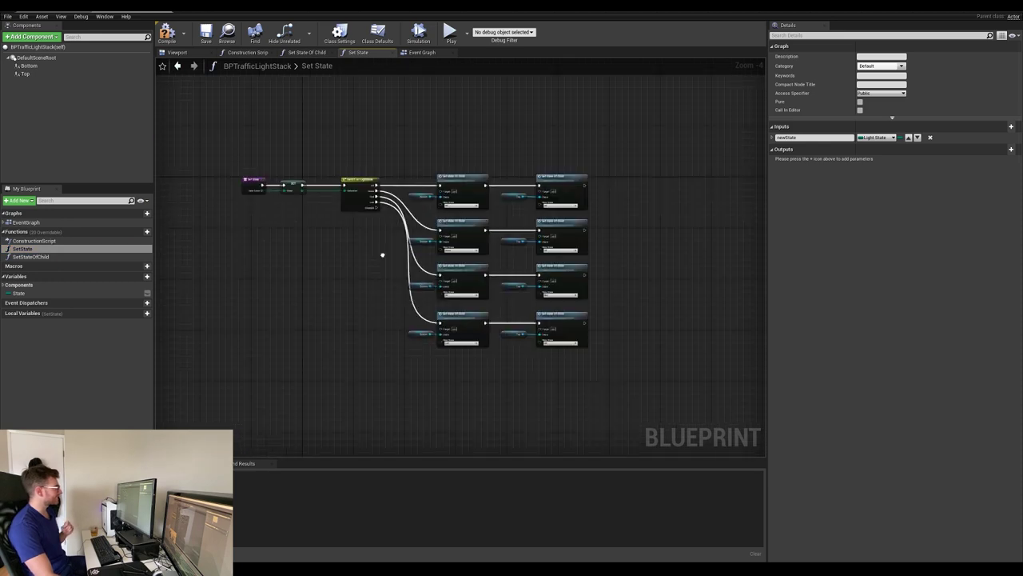
{"action": "scroll", "coordinate": [380, 255], "scroll_direction": "up", "scroll_amount": 3}
{"action": "right_click_drag", "start_coordinate": [313, 222], "coordinate": [384, 270]}
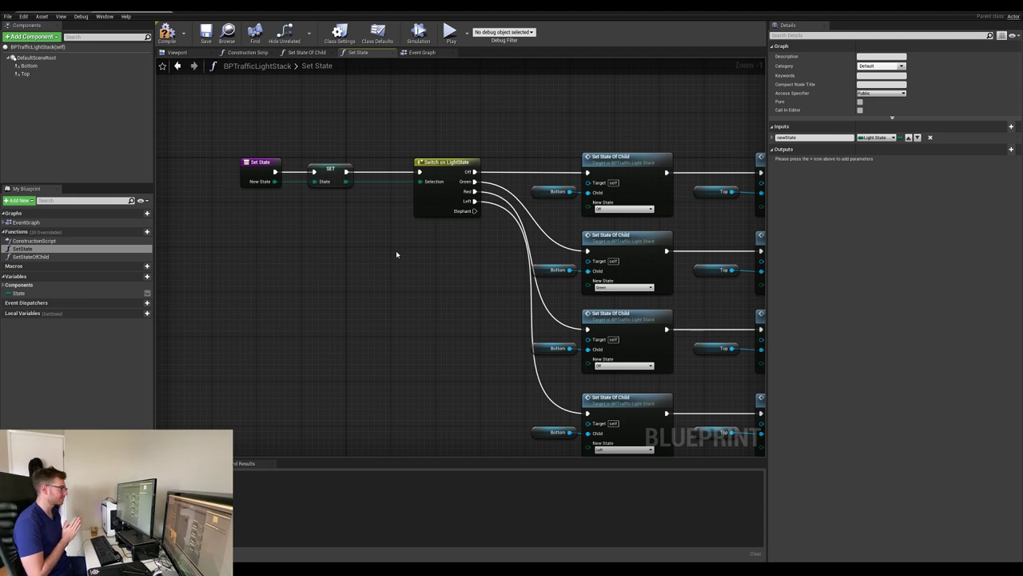
{"action": "right_click_drag", "start_coordinate": [484, 240], "coordinate": [361, 237]}
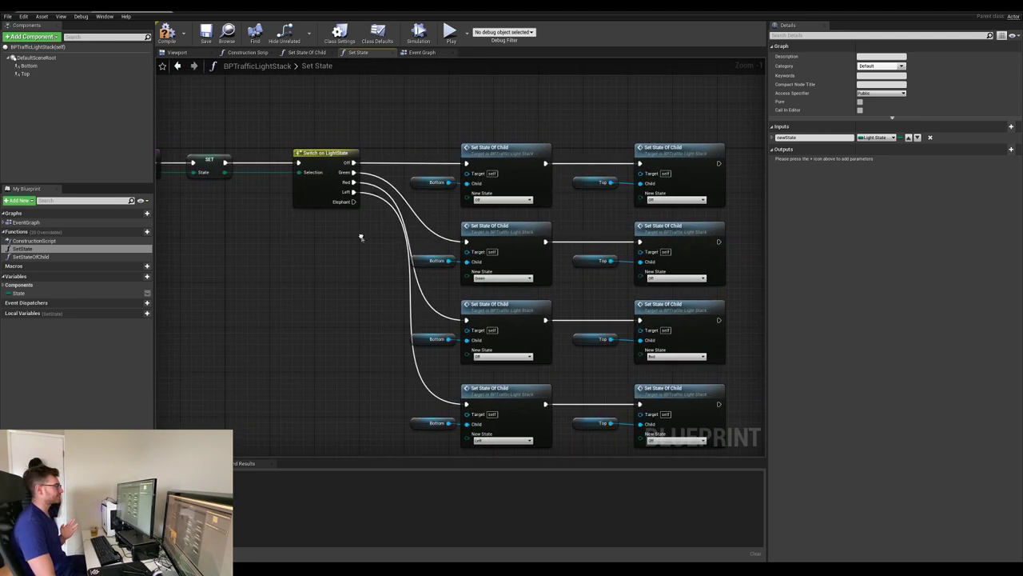
{"action": "left_click", "coordinate": [492, 153]}
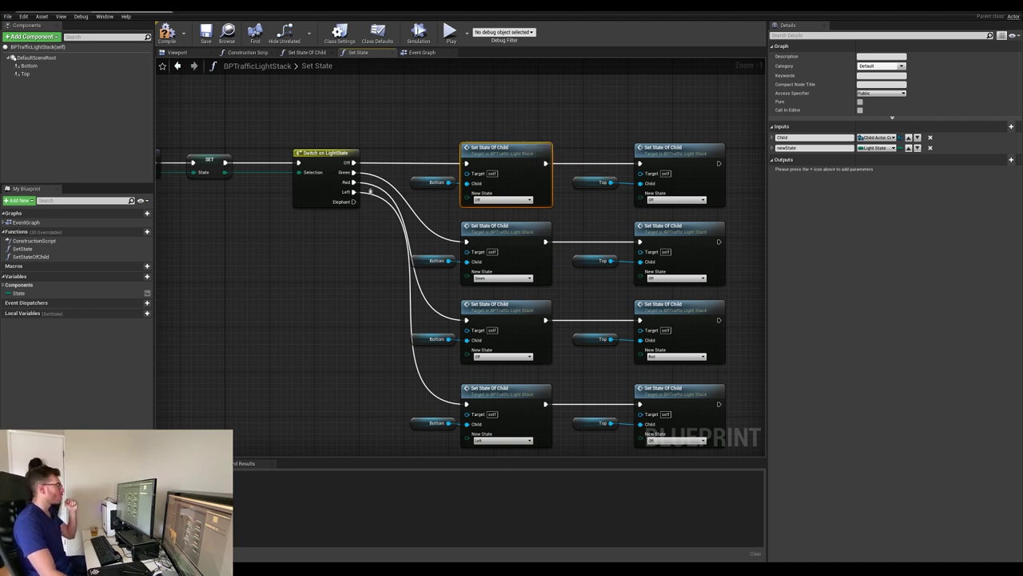
Duplicate the lowest row of Bottom and Top Set State Of Child nodes and connect the switch's Elephant output to the copy
{"action": "right_click_drag", "start_coordinate": [394, 268], "coordinate": [371, 146]}
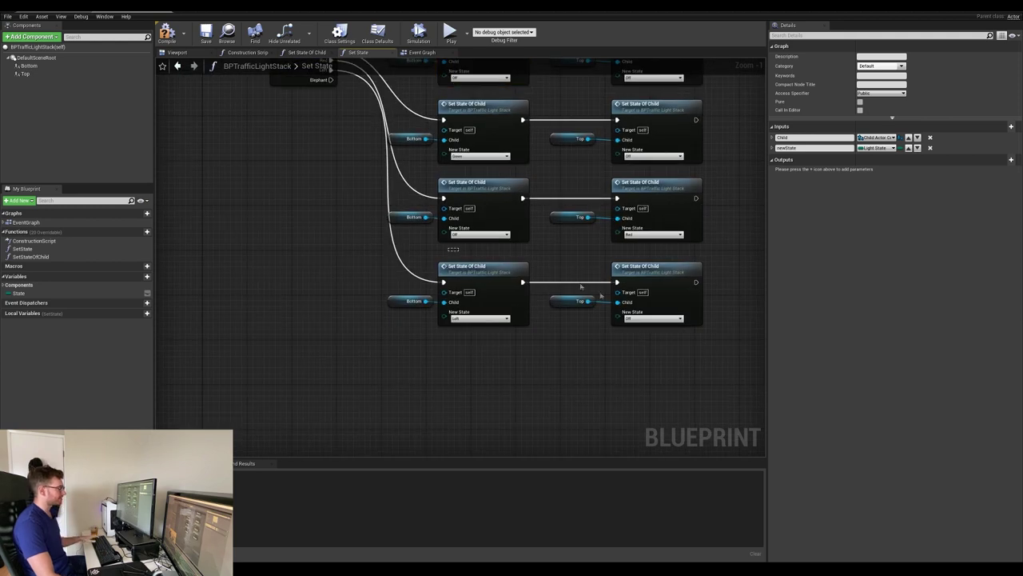
{"action": "left_click_drag", "start_coordinate": [448, 248], "coordinate": [688, 367]}
{"action": "left_click_drag", "start_coordinate": [385, 290], "coordinate": [416, 325], "text": "shift"}
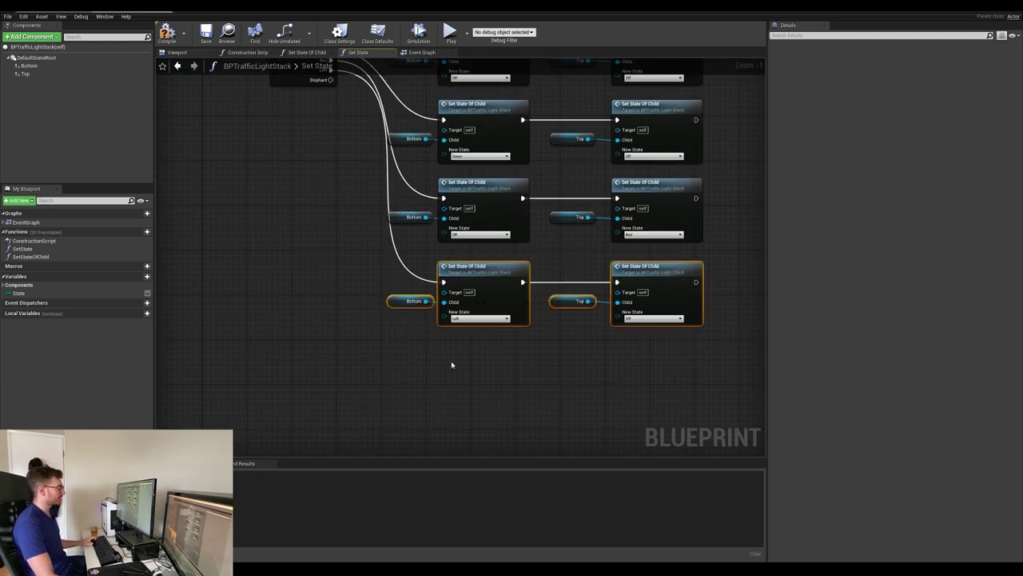
{"action": "key", "text": "ctrl+c"}
{"action": "key", "text": "ctrl+v"}
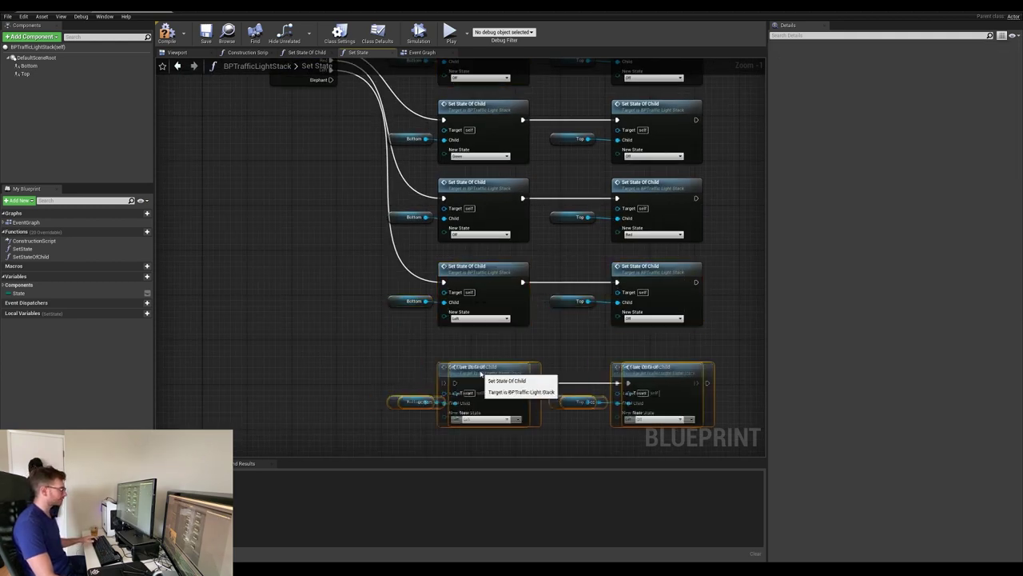
{"action": "scroll", "coordinate": [480, 376], "scroll_direction": "down", "scroll_amount": 1}
{"action": "left_click_drag", "start_coordinate": [323, 127], "coordinate": [421, 377]}
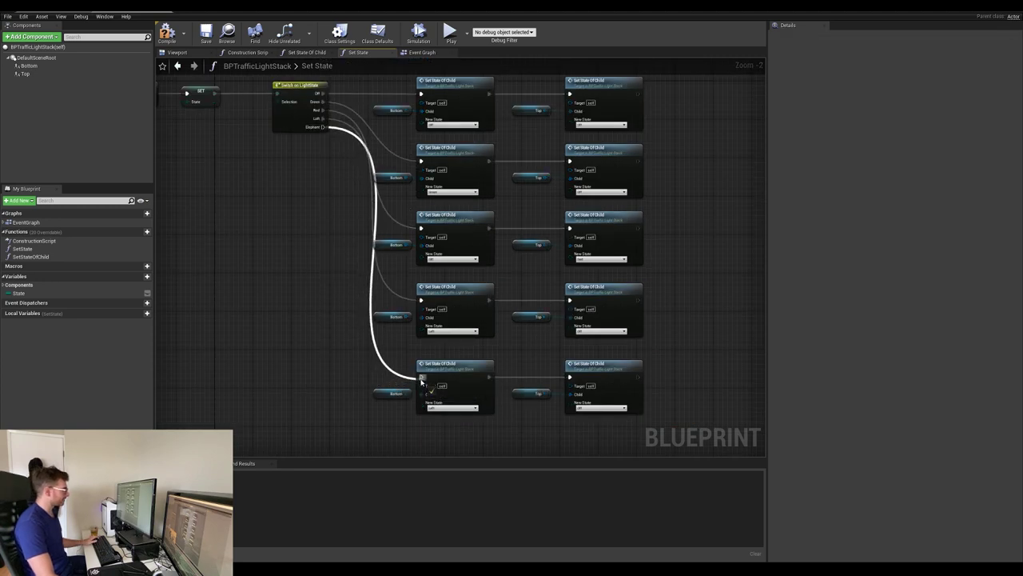
Set New State to Elephant on both duplicated Set State Of Child nodes and compile the blueprint
{"action": "scroll", "coordinate": [439, 440], "scroll_direction": "up", "scroll_amount": 2}
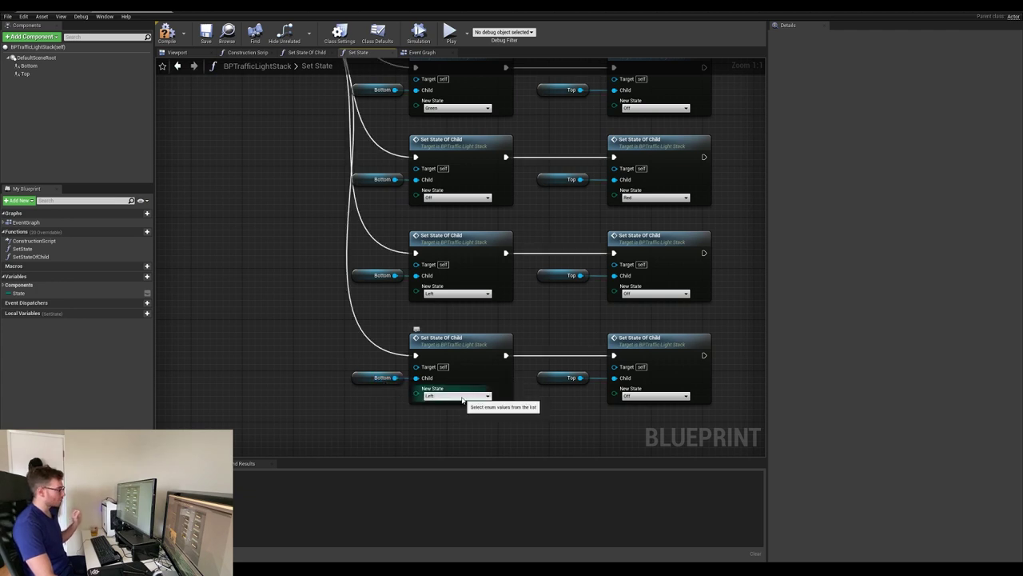
{"action": "left_click", "coordinate": [462, 397]}
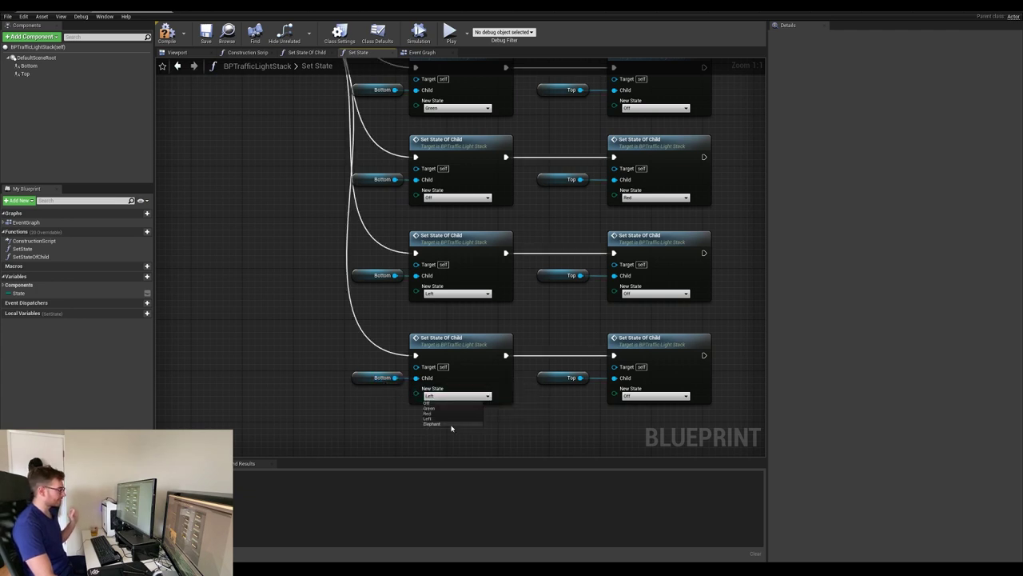
{"action": "left_click", "coordinate": [452, 423]}
{"action": "right_click_drag", "start_coordinate": [473, 429], "coordinate": [396, 413]}
{"action": "left_click", "coordinate": [570, 381]}
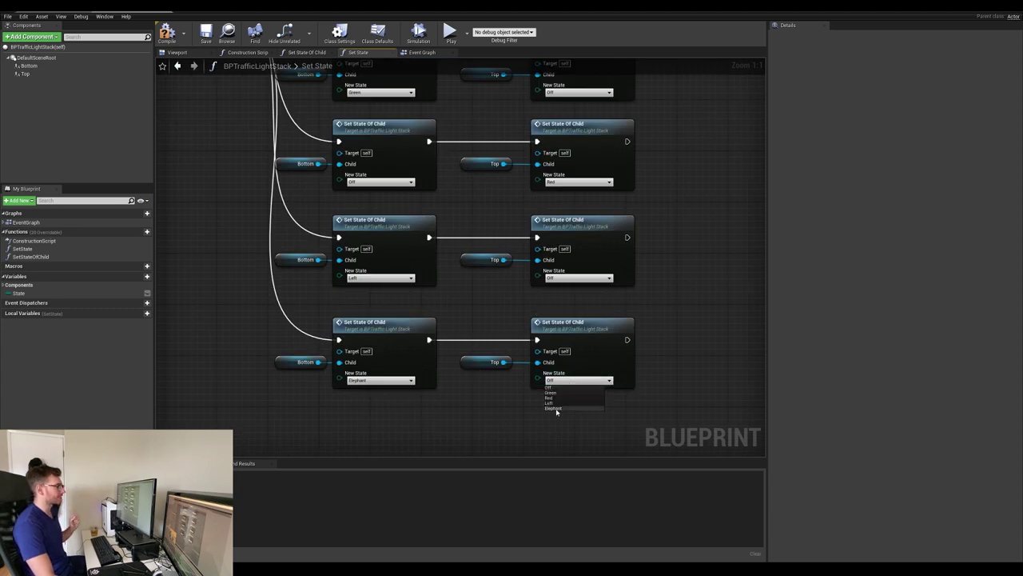
{"action": "left_click", "coordinate": [557, 409]}
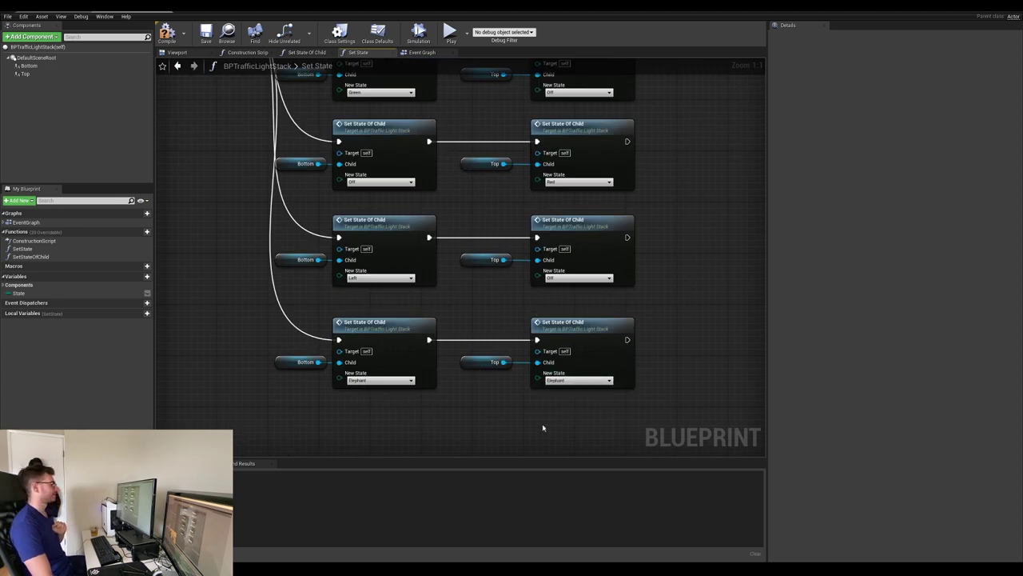
{"action": "key", "text": "F7"}
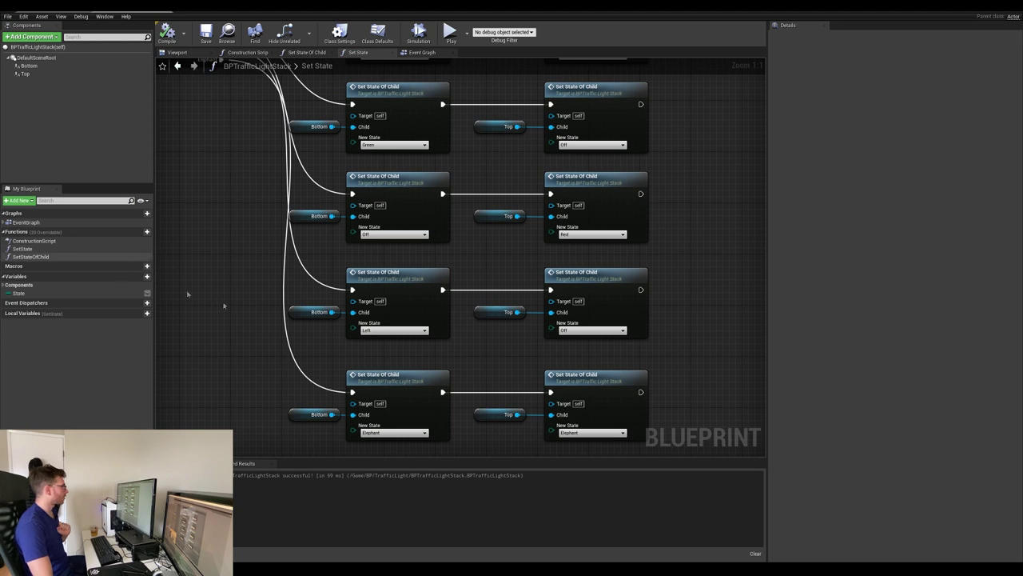
Open the Set State Of Child function and examine how it casts the child actor to BPTrafficLight and calls Set State
{"action": "double_click", "coordinate": [404, 377]}
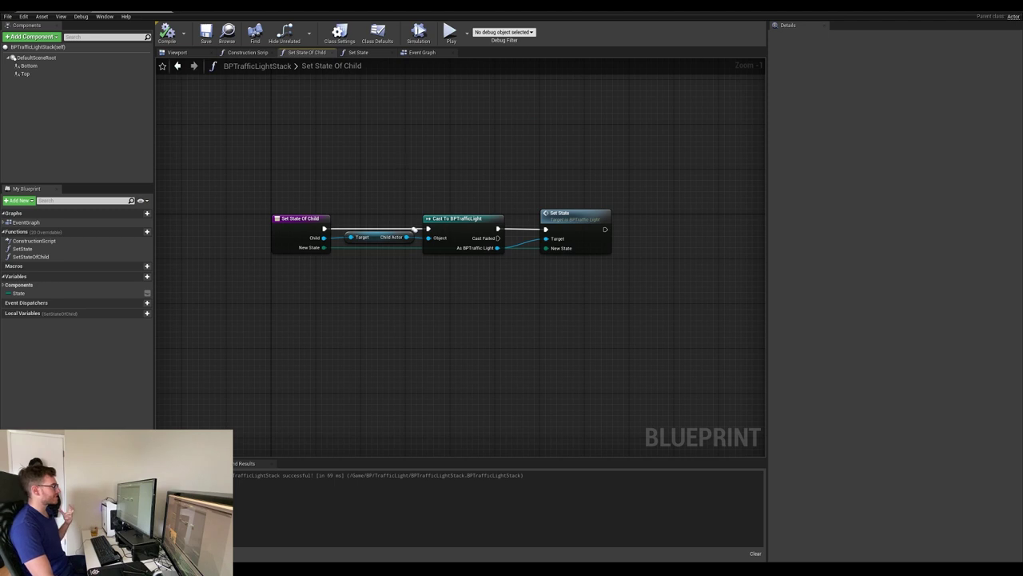
{"action": "scroll", "coordinate": [409, 189], "scroll_direction": "up", "scroll_amount": 1}
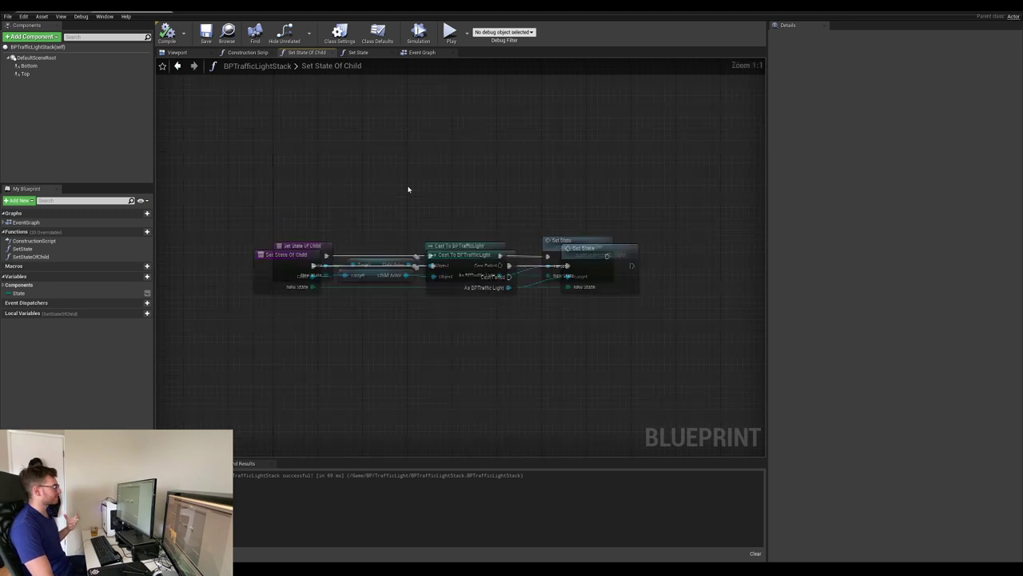
{"action": "left_click", "coordinate": [587, 254]}
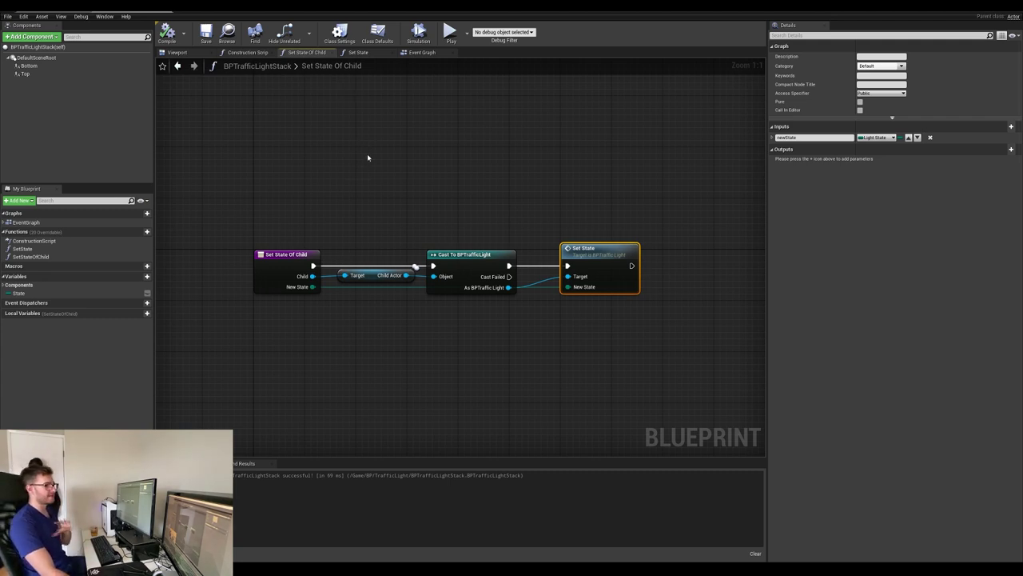
In the stack's Event Graph, duplicate the Set State node that uses Left and place the copy below the existing nodes
{"action": "left_click", "coordinate": [421, 52]}
{"action": "right_click_drag", "start_coordinate": [325, 205], "coordinate": [333, 216]}
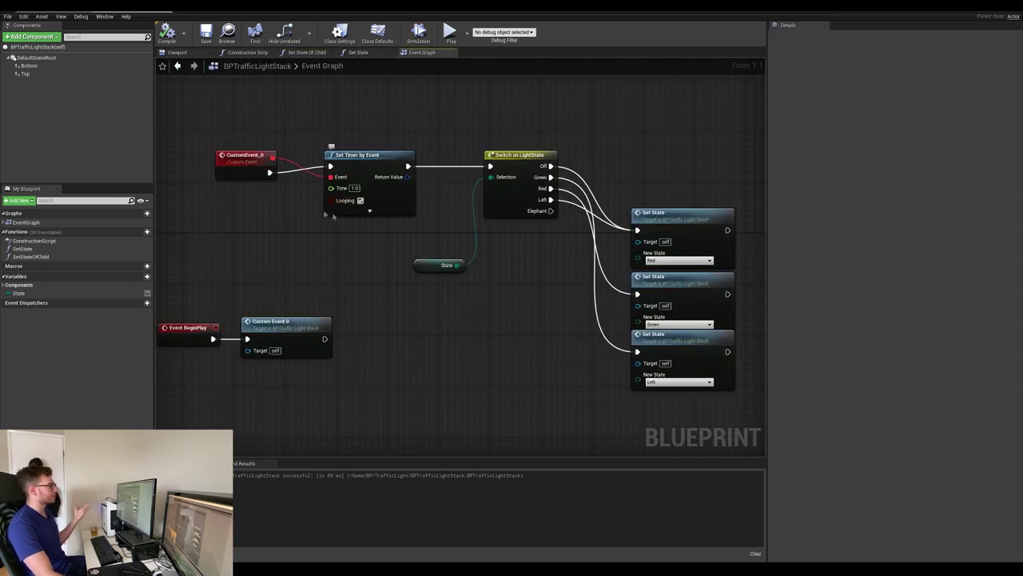
{"action": "right_click_drag", "start_coordinate": [408, 205], "coordinate": [411, 236]}
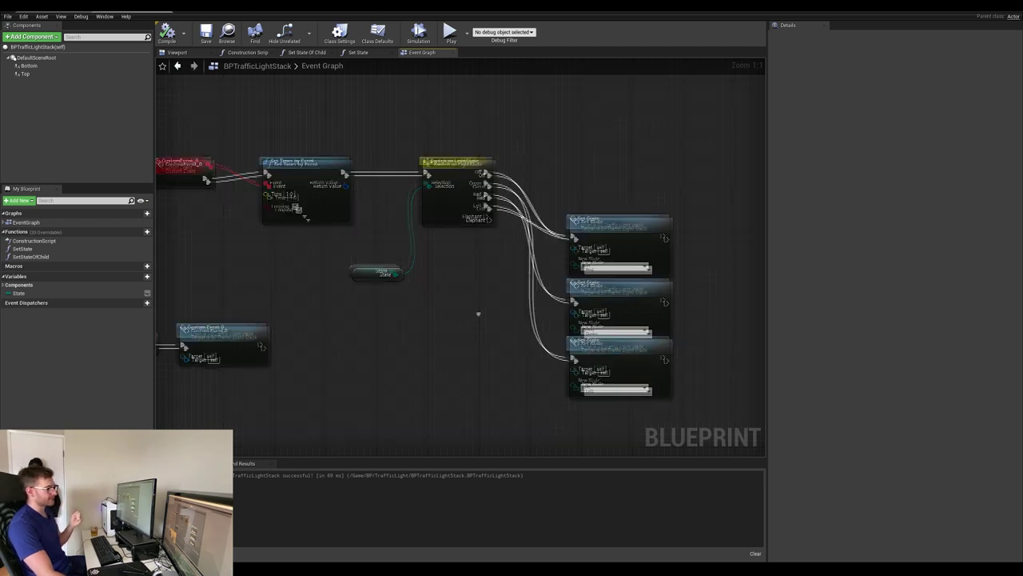
{"action": "right_click_drag", "start_coordinate": [478, 313], "coordinate": [440, 293]}
{"action": "left_click", "coordinate": [562, 318]}
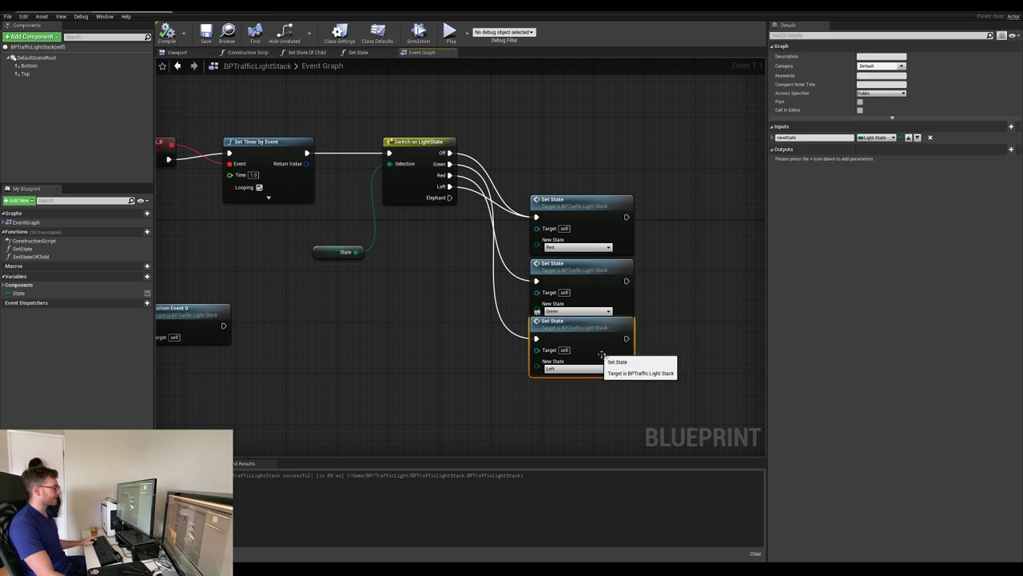
{"action": "key", "text": "ctrl+w"}
{"action": "left_click_drag", "start_coordinate": [646, 373], "coordinate": [557, 394]}
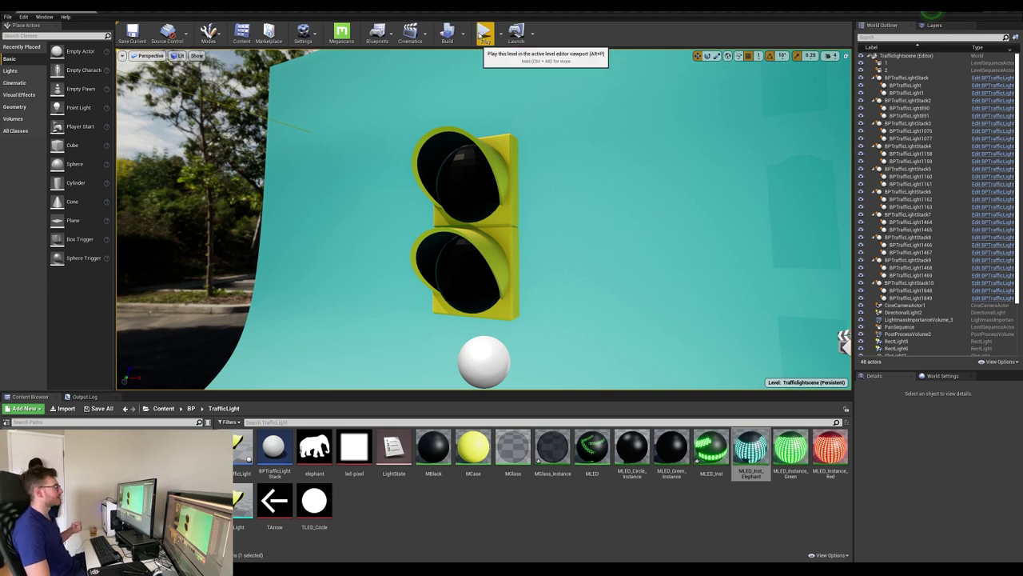
Play the level in the editor to test the traffic light's state changes, and pause the simulation
{"action": "left_click", "coordinate": [484, 33]}
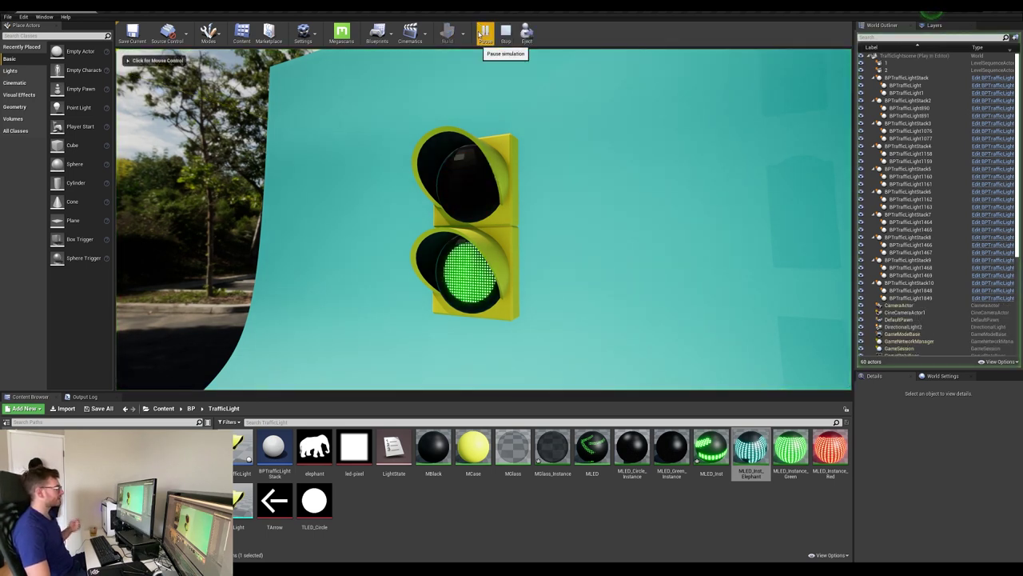
{"action": "left_click", "coordinate": [483, 34]}
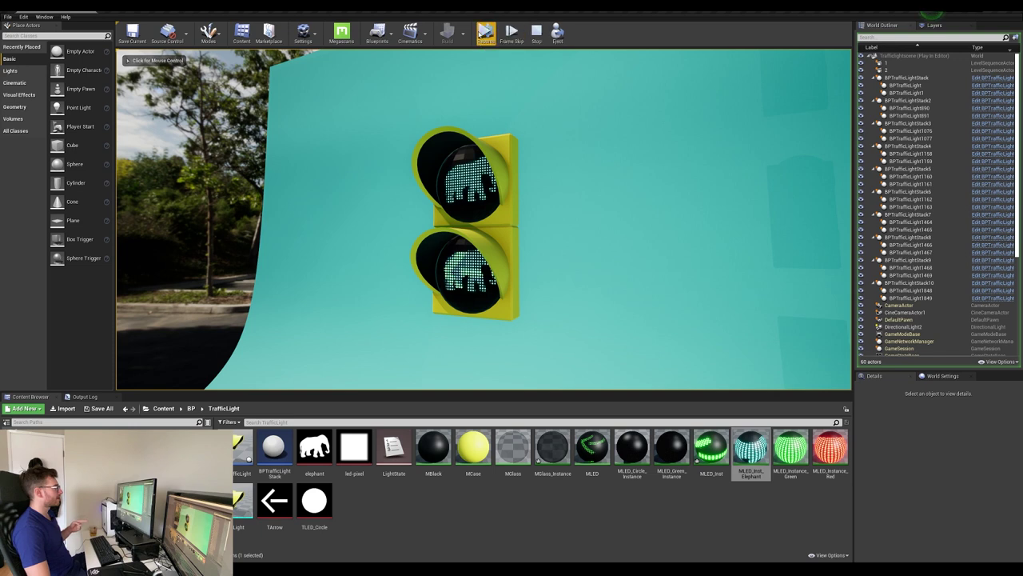